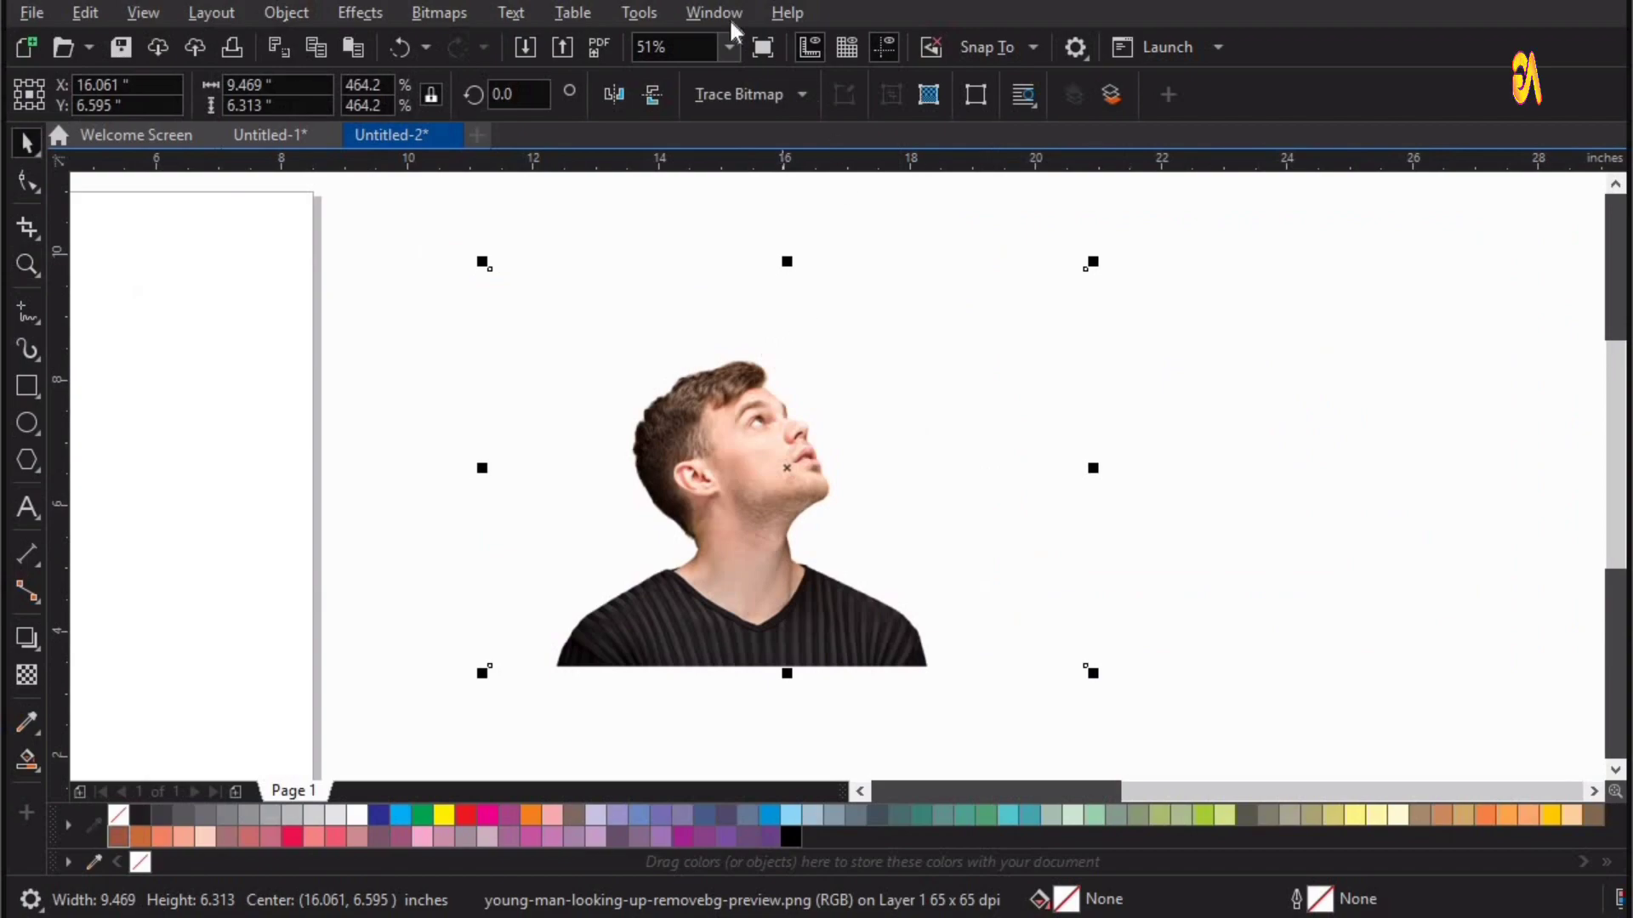
Desaturate the colour portrait and move it horizontally about 4.35 inches away from the page
{"action": "left_click", "coordinate": [357, 12]}
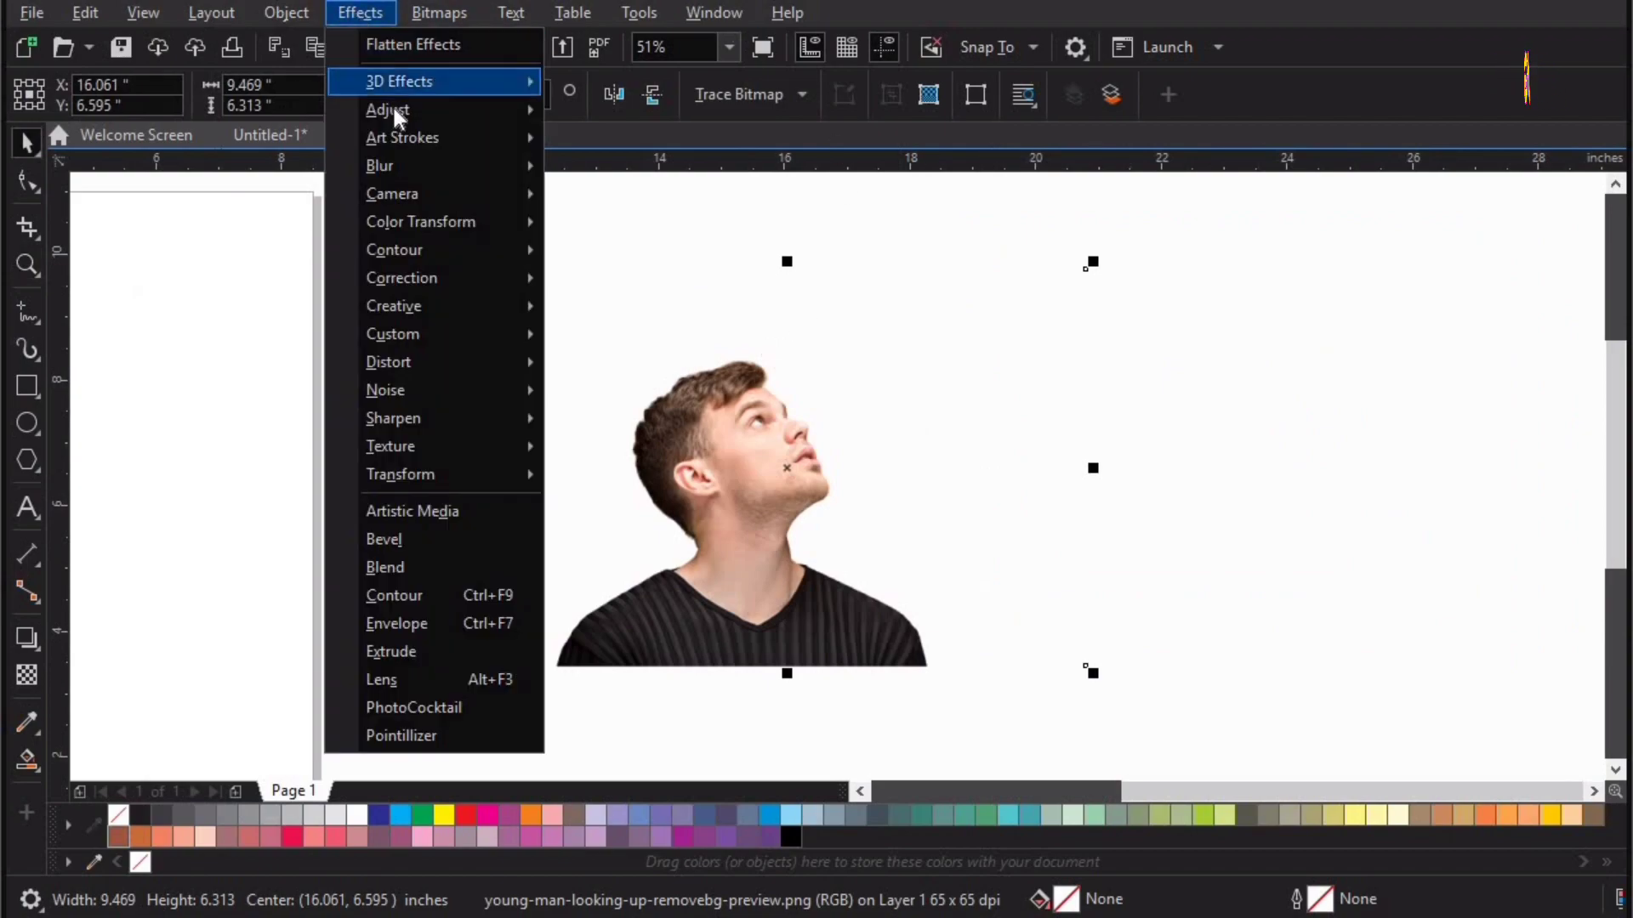
{"action": "mouse_move", "coordinate": [442, 109]}
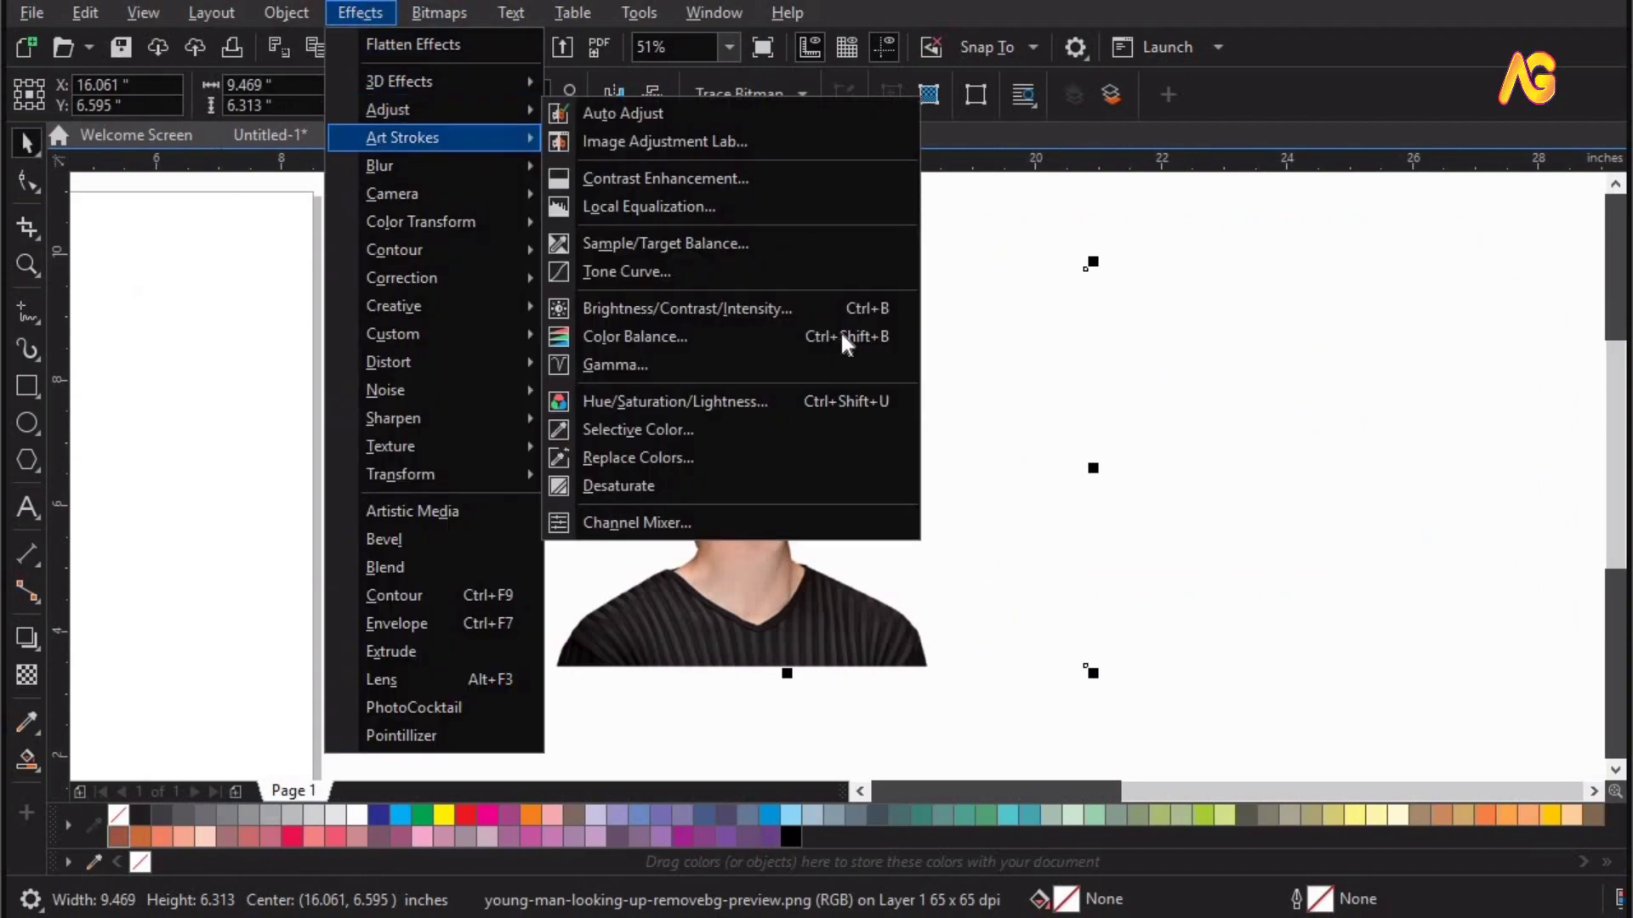
{"action": "left_click", "coordinate": [709, 485]}
{"action": "left_click_drag", "start_coordinate": [726, 583], "coordinate": [995, 620]}
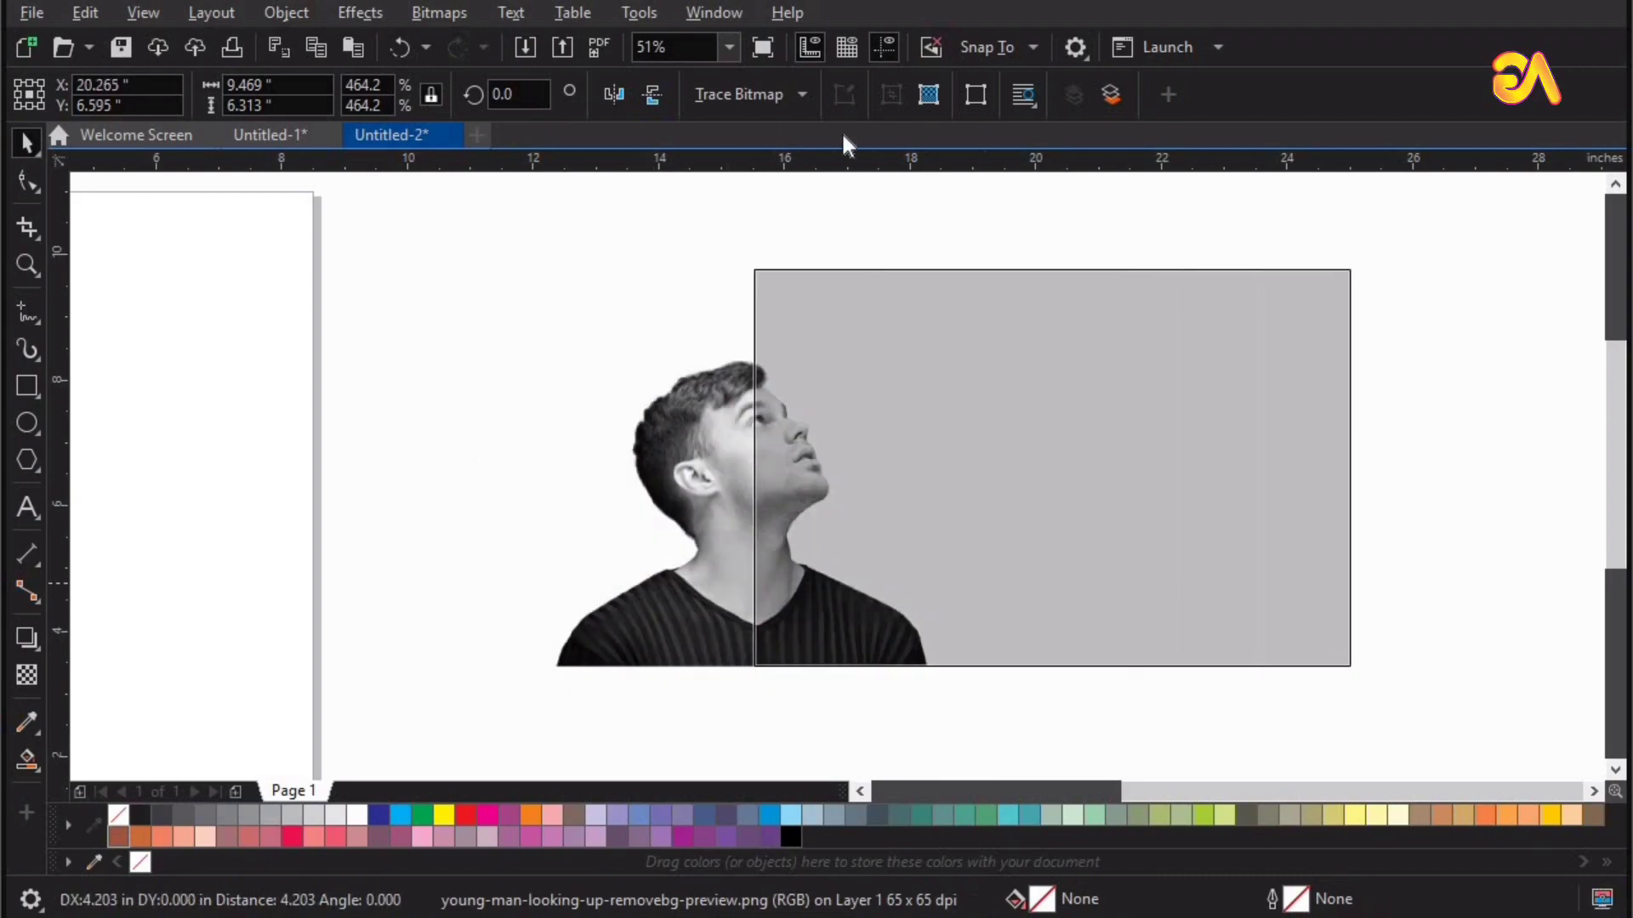
Outline-trace the grayscale portrait as a High Quality Image and move the traced group about 6 inches toward the page
{"action": "left_click", "coordinate": [738, 93]}
{"action": "mouse_move", "coordinate": [791, 196]}
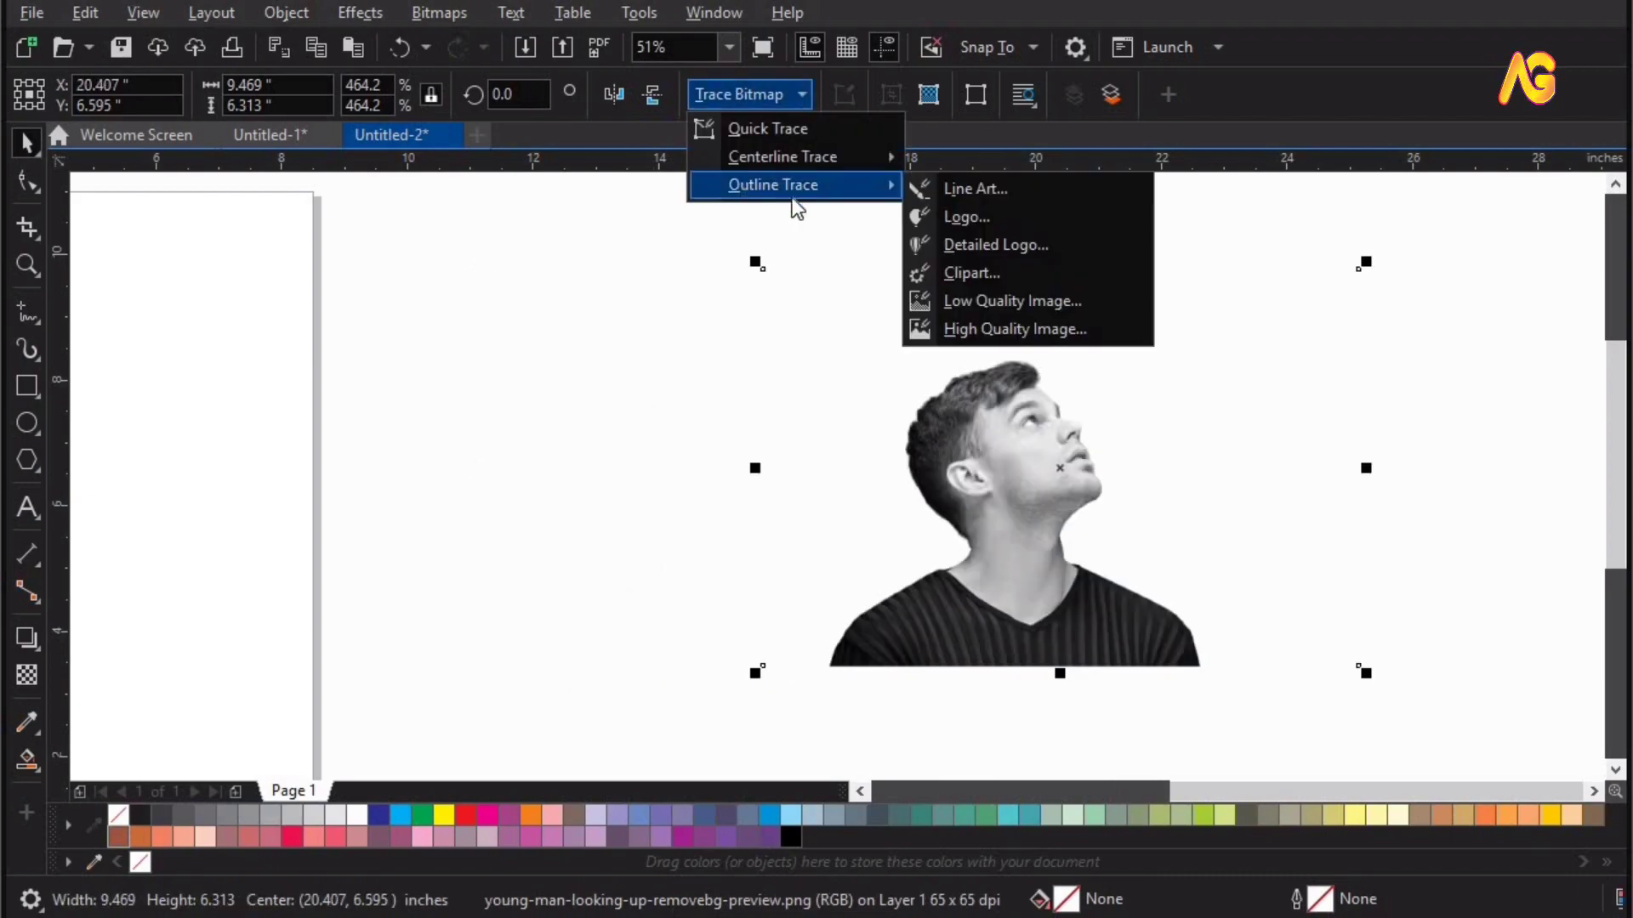
{"action": "left_click", "coordinate": [1010, 329]}
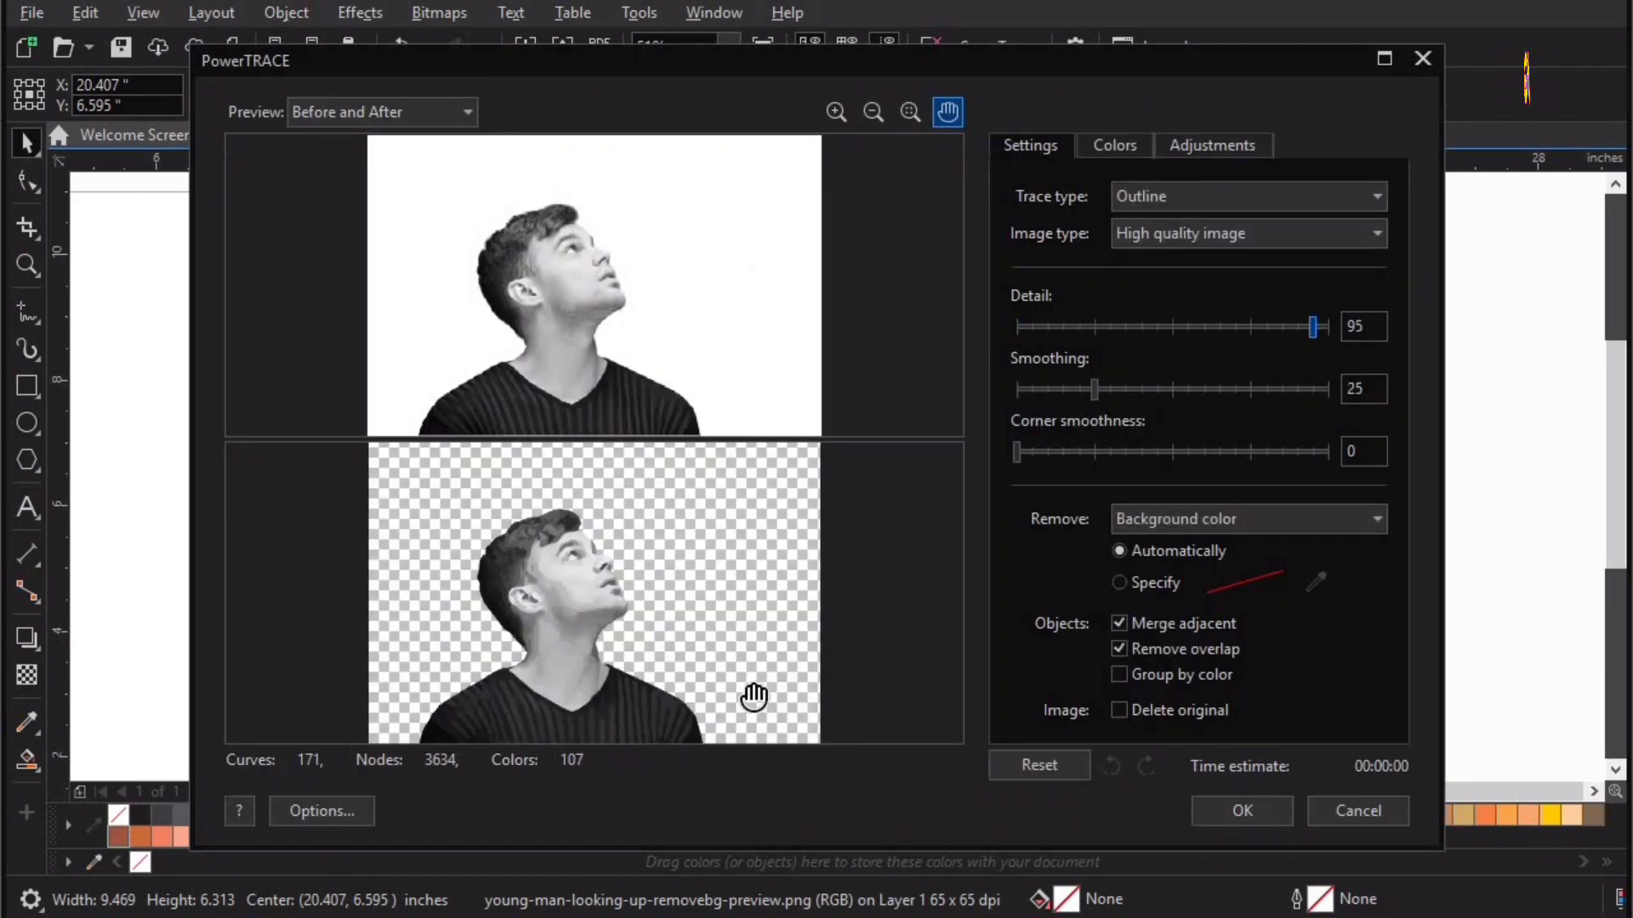
{"action": "left_click", "coordinate": [1252, 819]}
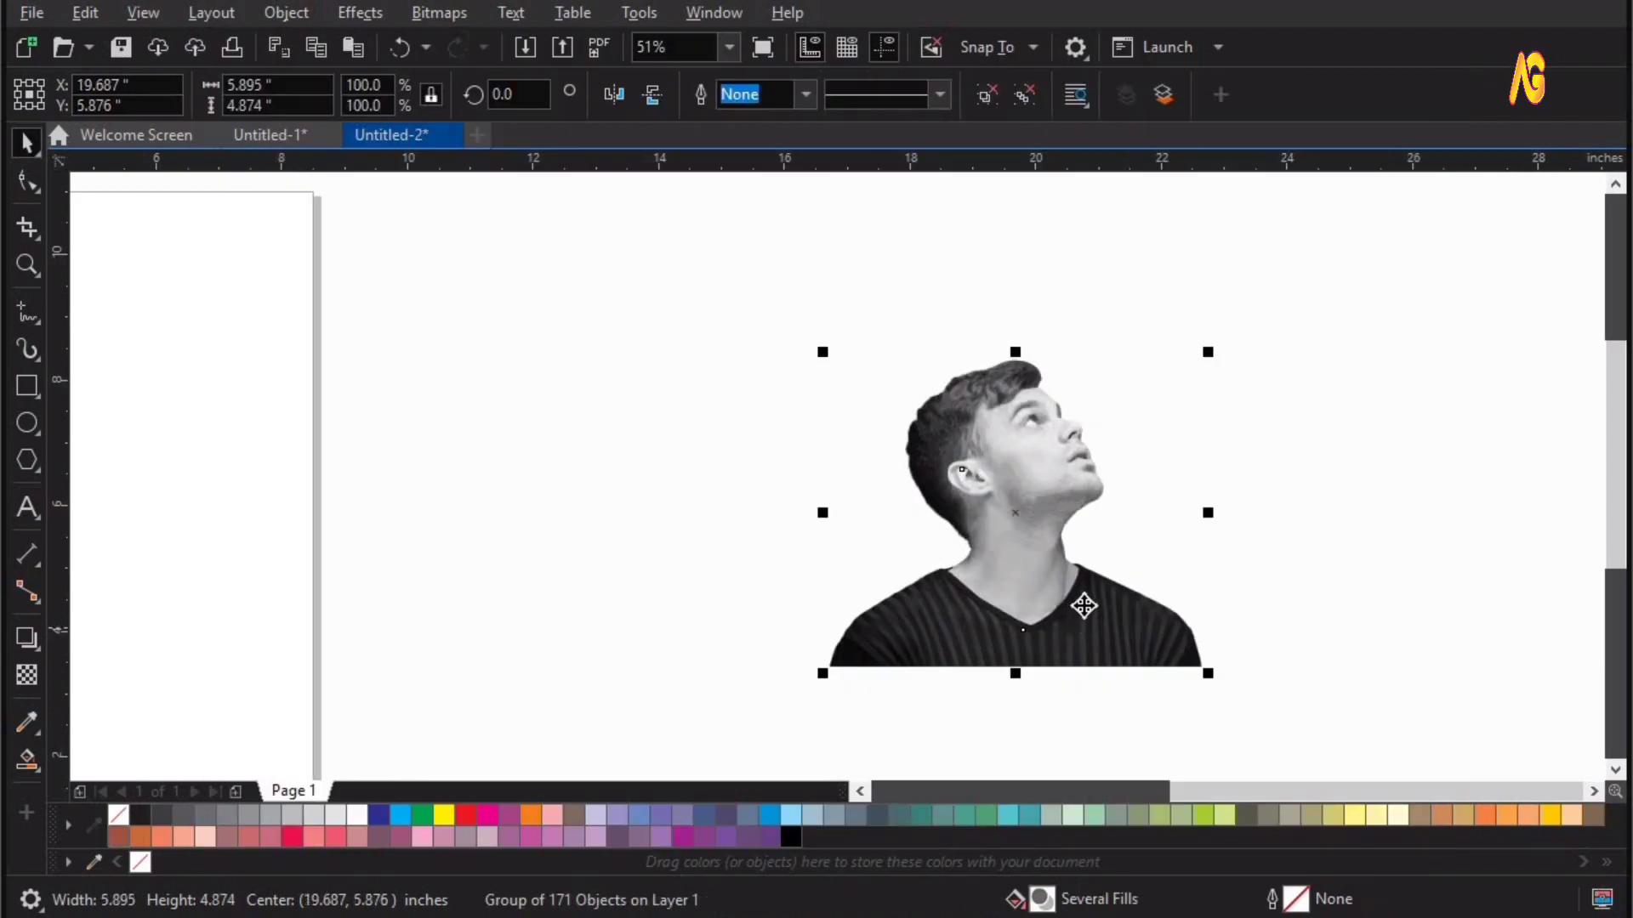
{"action": "left_click_drag", "start_coordinate": [942, 605], "coordinate": [564, 606]}
Ungroup the traced portrait and create a boundary curve around all of its pieces
{"action": "key", "text": "z"}
{"action": "left_click_drag", "start_coordinate": [1036, 317], "coordinate": [310, 745]}
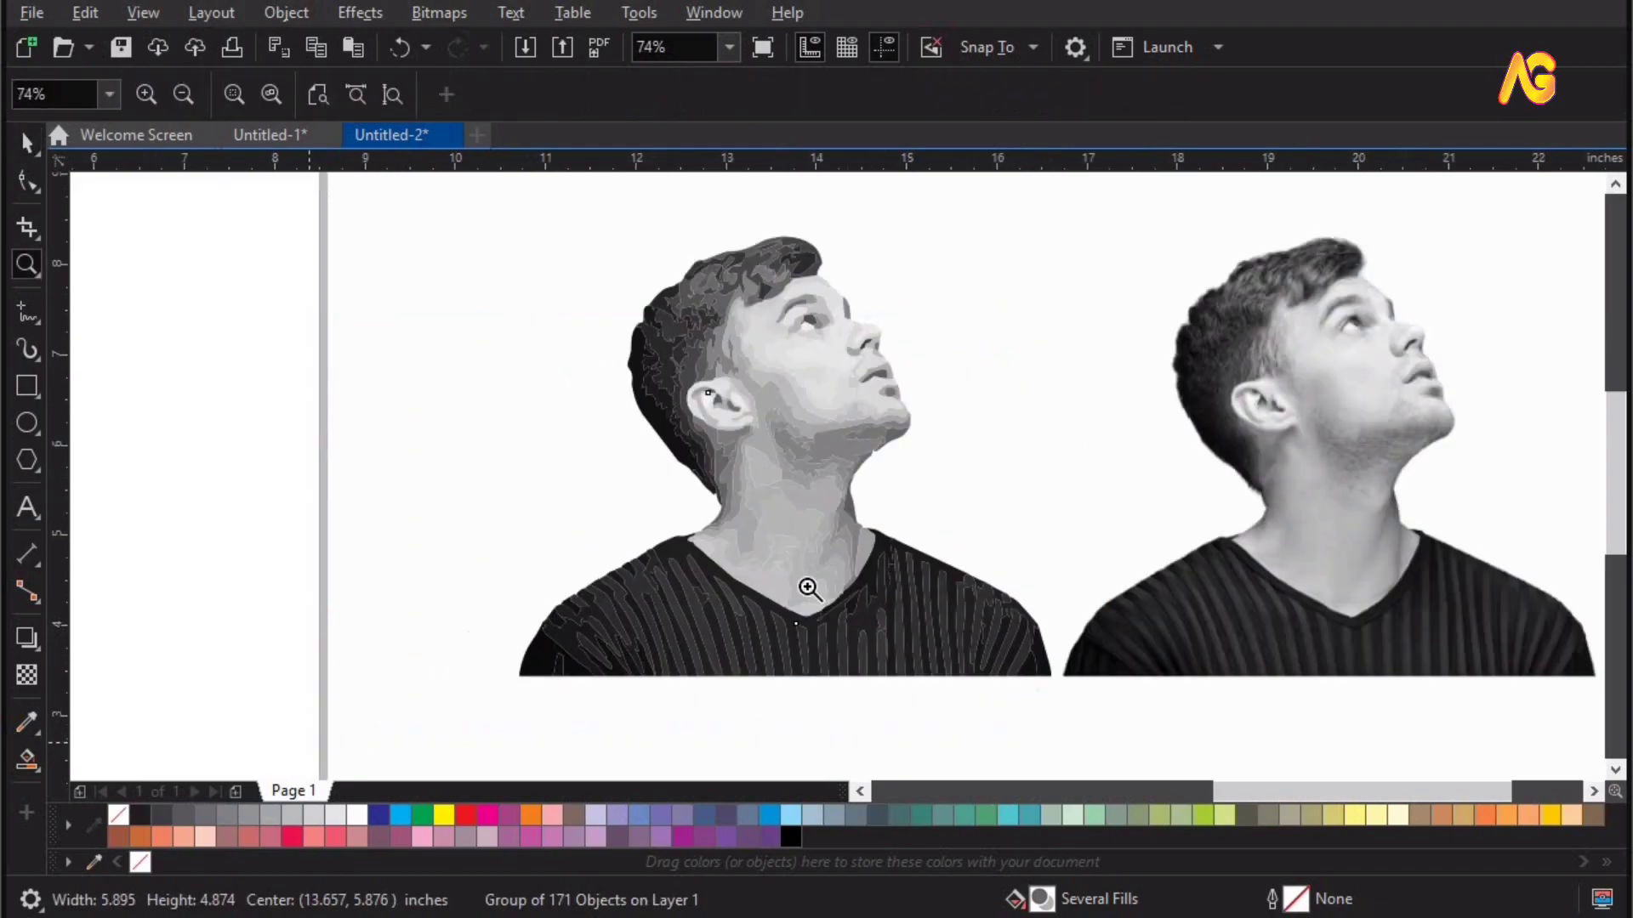
{"action": "key", "text": "space"}
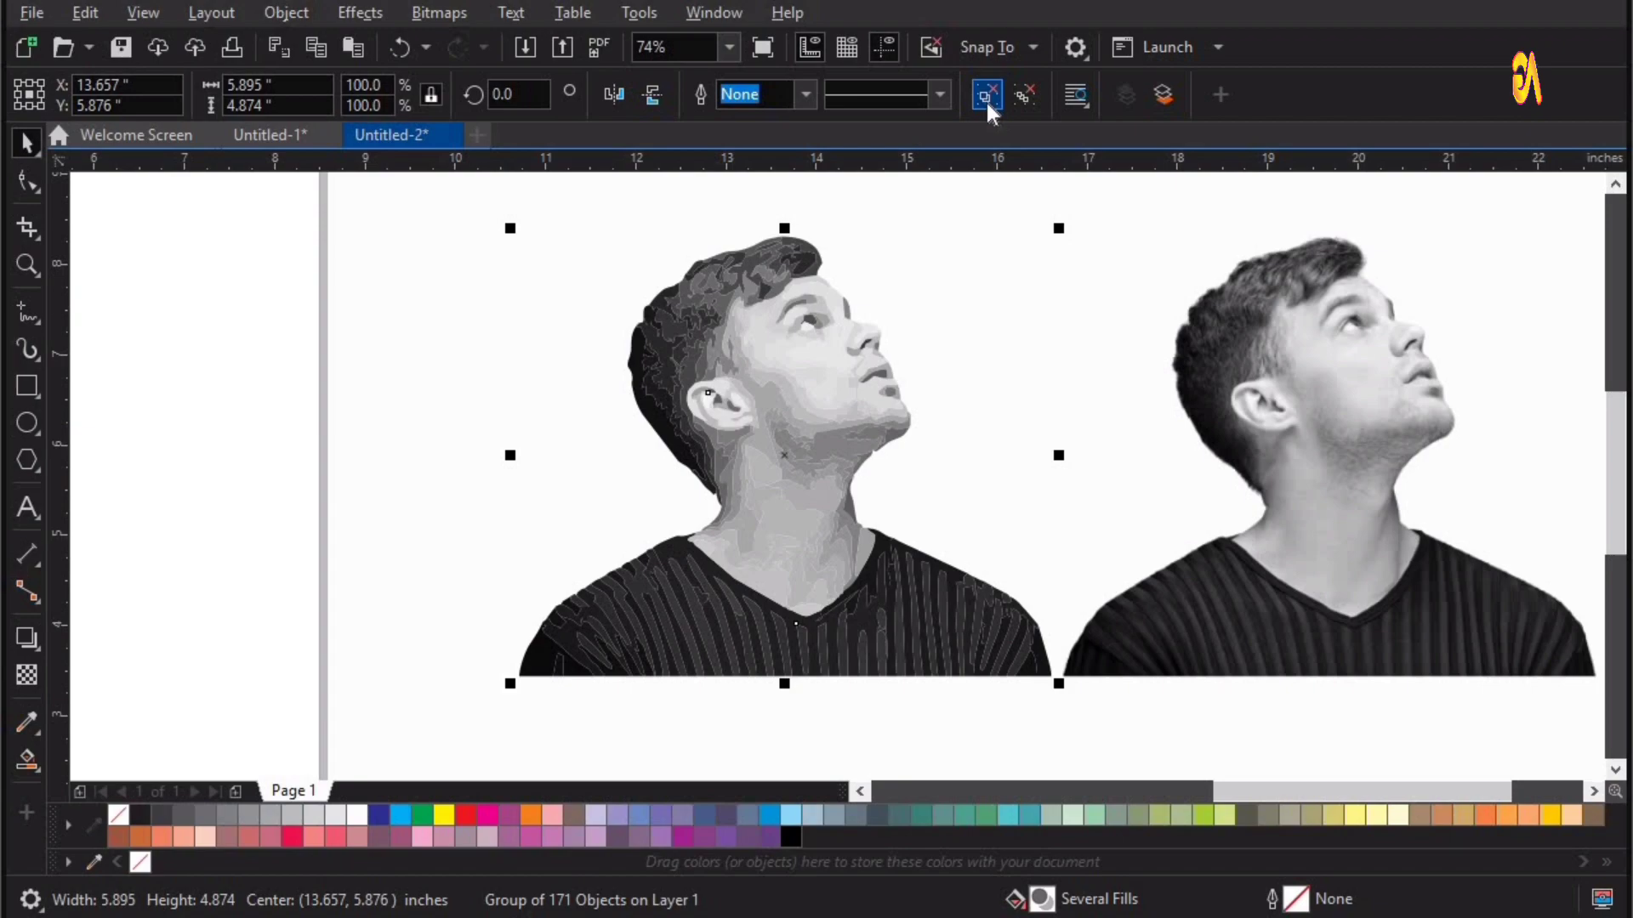
{"action": "left_click", "coordinate": [986, 104]}
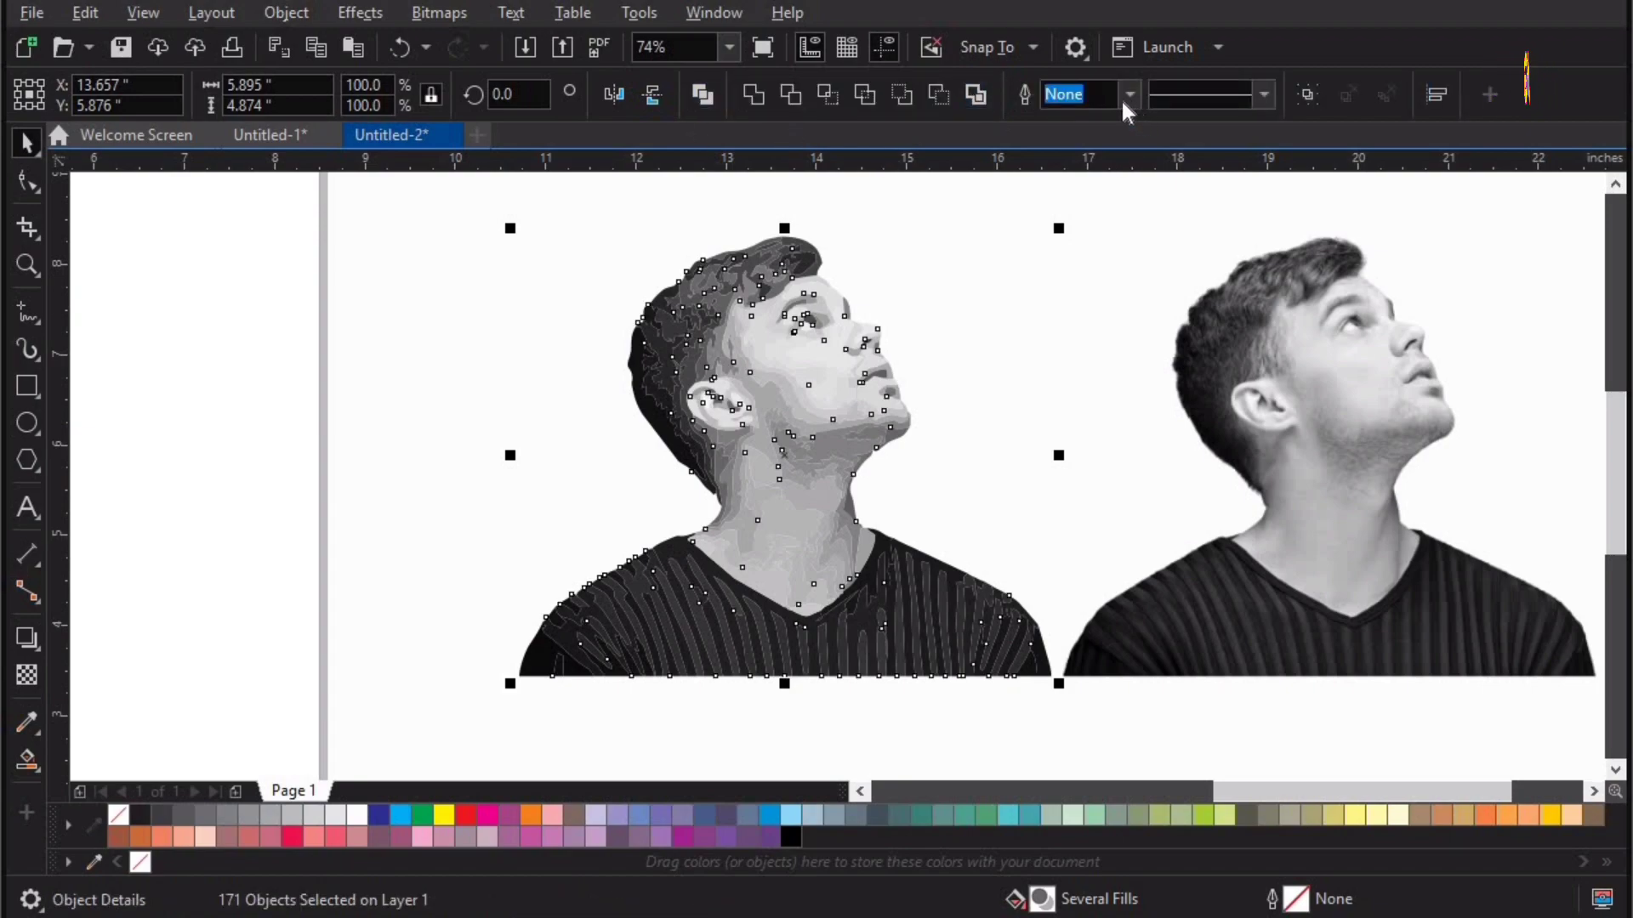
{"action": "left_click", "coordinate": [977, 94]}
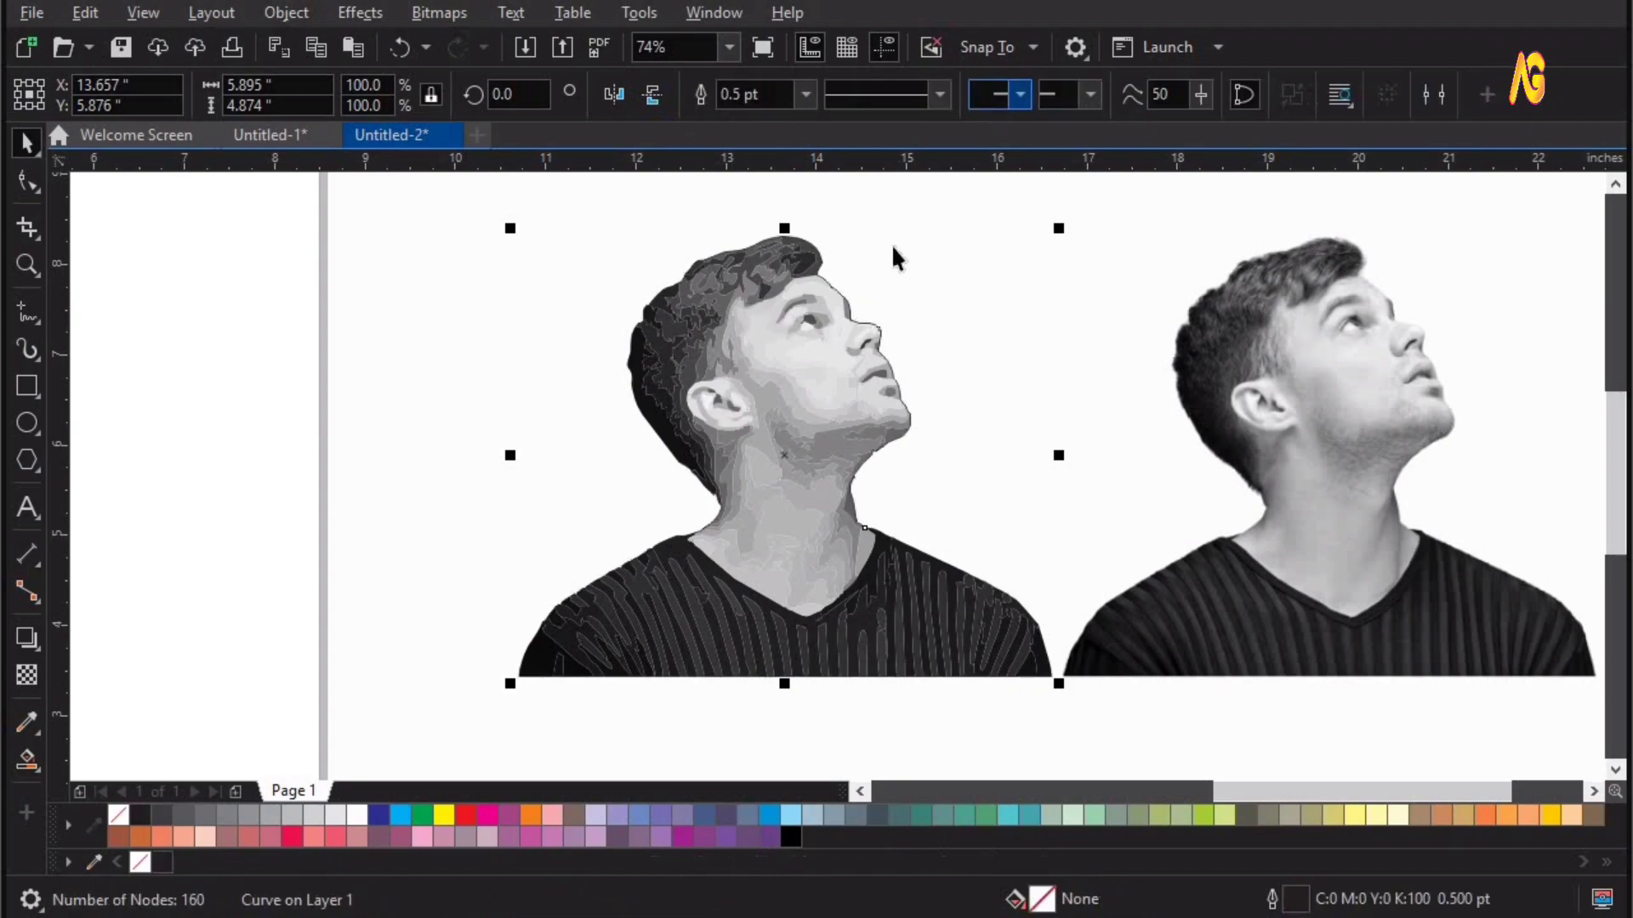
Set the boundary curve's outline width to Hairline and move the curve off the traced portrait toward the page
{"action": "left_click", "coordinate": [804, 94]}
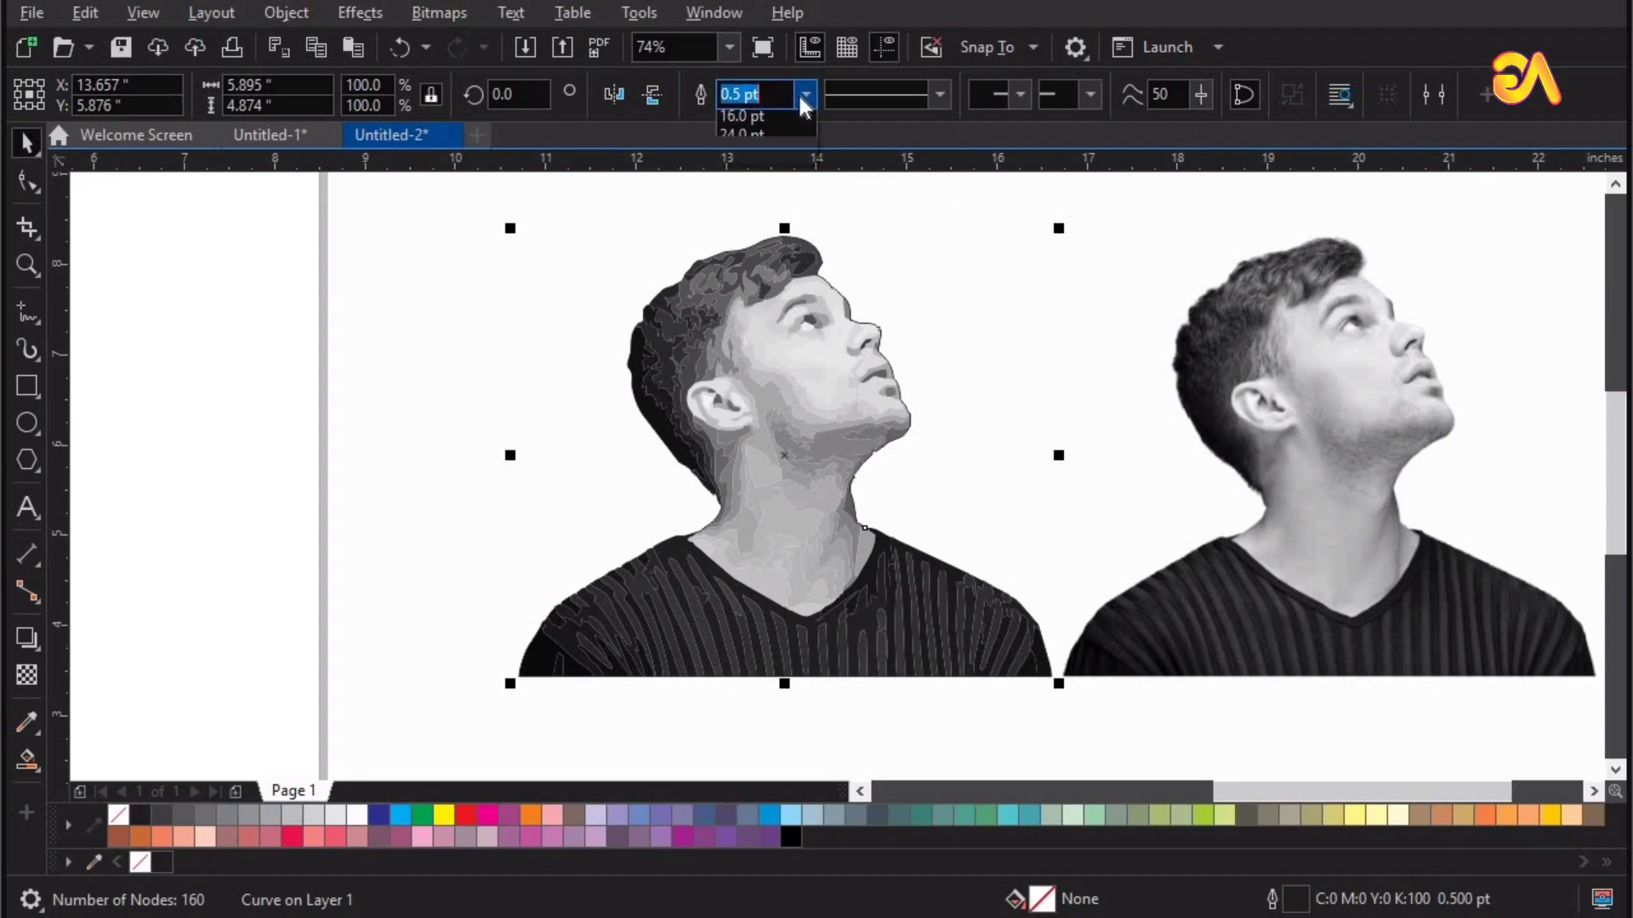
{"action": "left_click", "coordinate": [749, 140]}
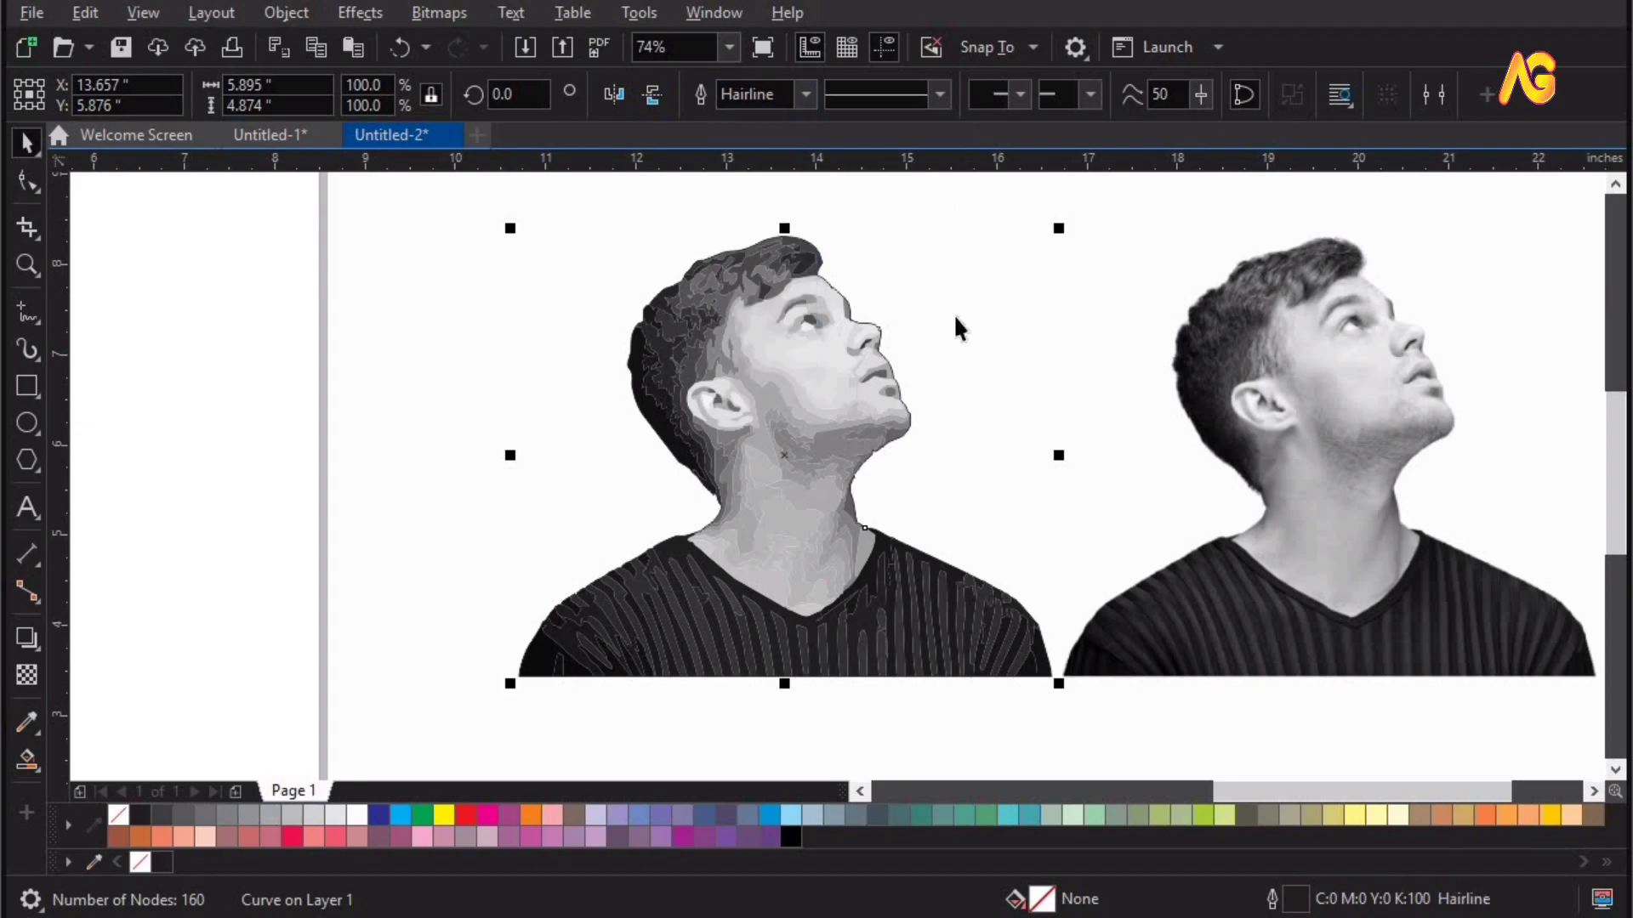
{"action": "left_click", "coordinate": [824, 277]}
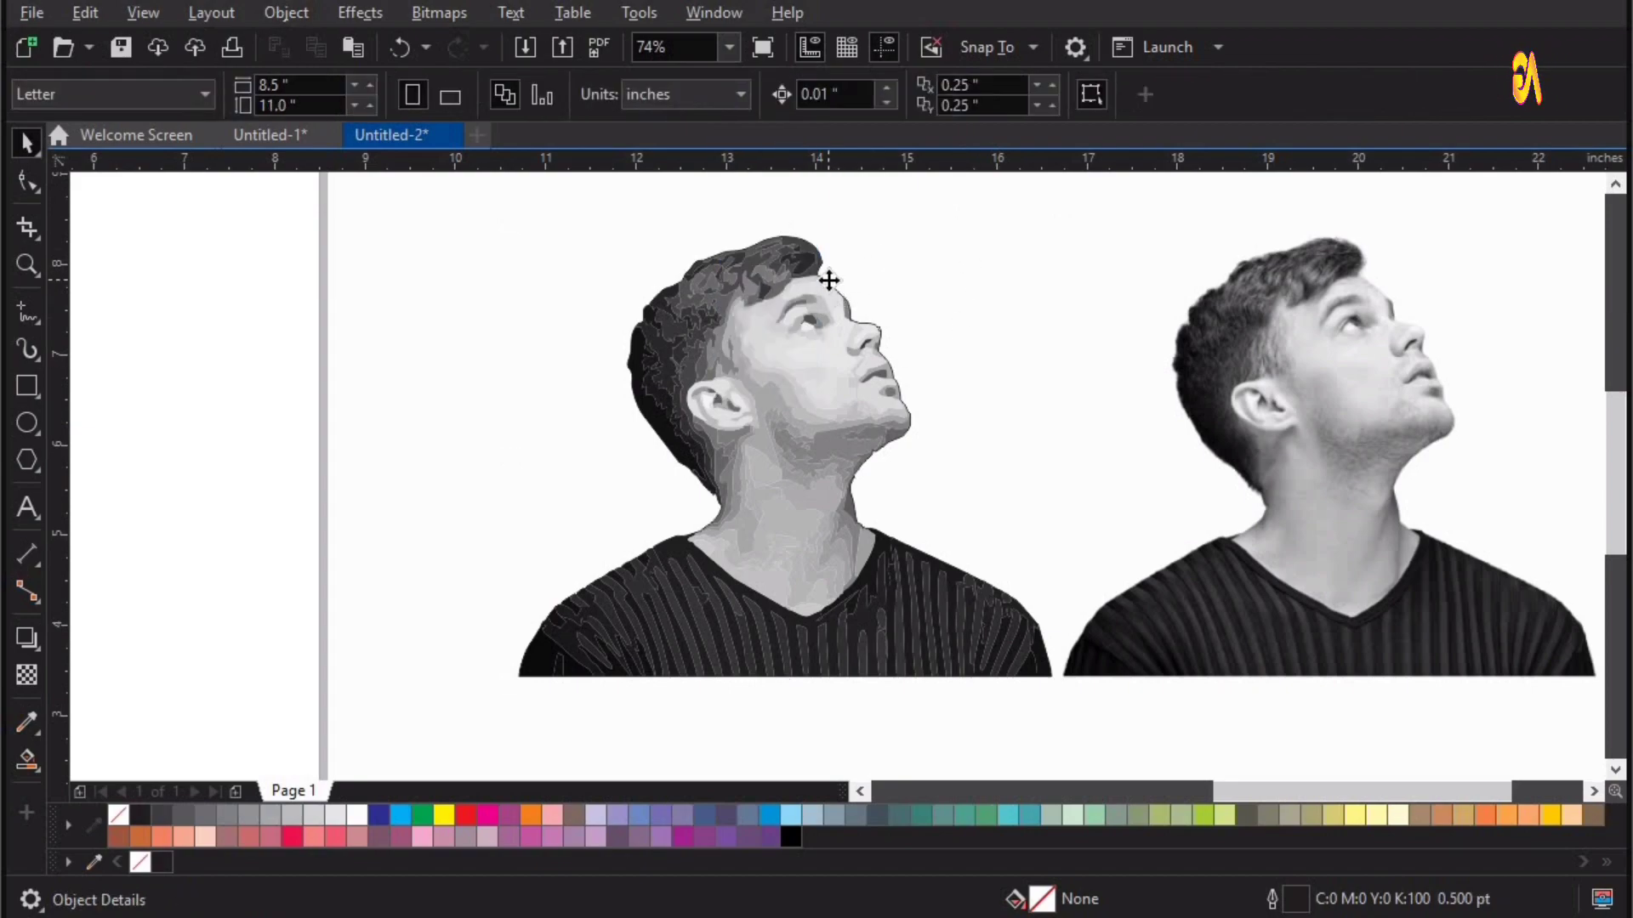
{"action": "left_click", "coordinate": [810, 278]}
Delete all the traced pieces and place the boundary curve over the grayscale portrait
{"action": "left_click_drag", "start_coordinate": [640, 271], "coordinate": [1172, 662]}
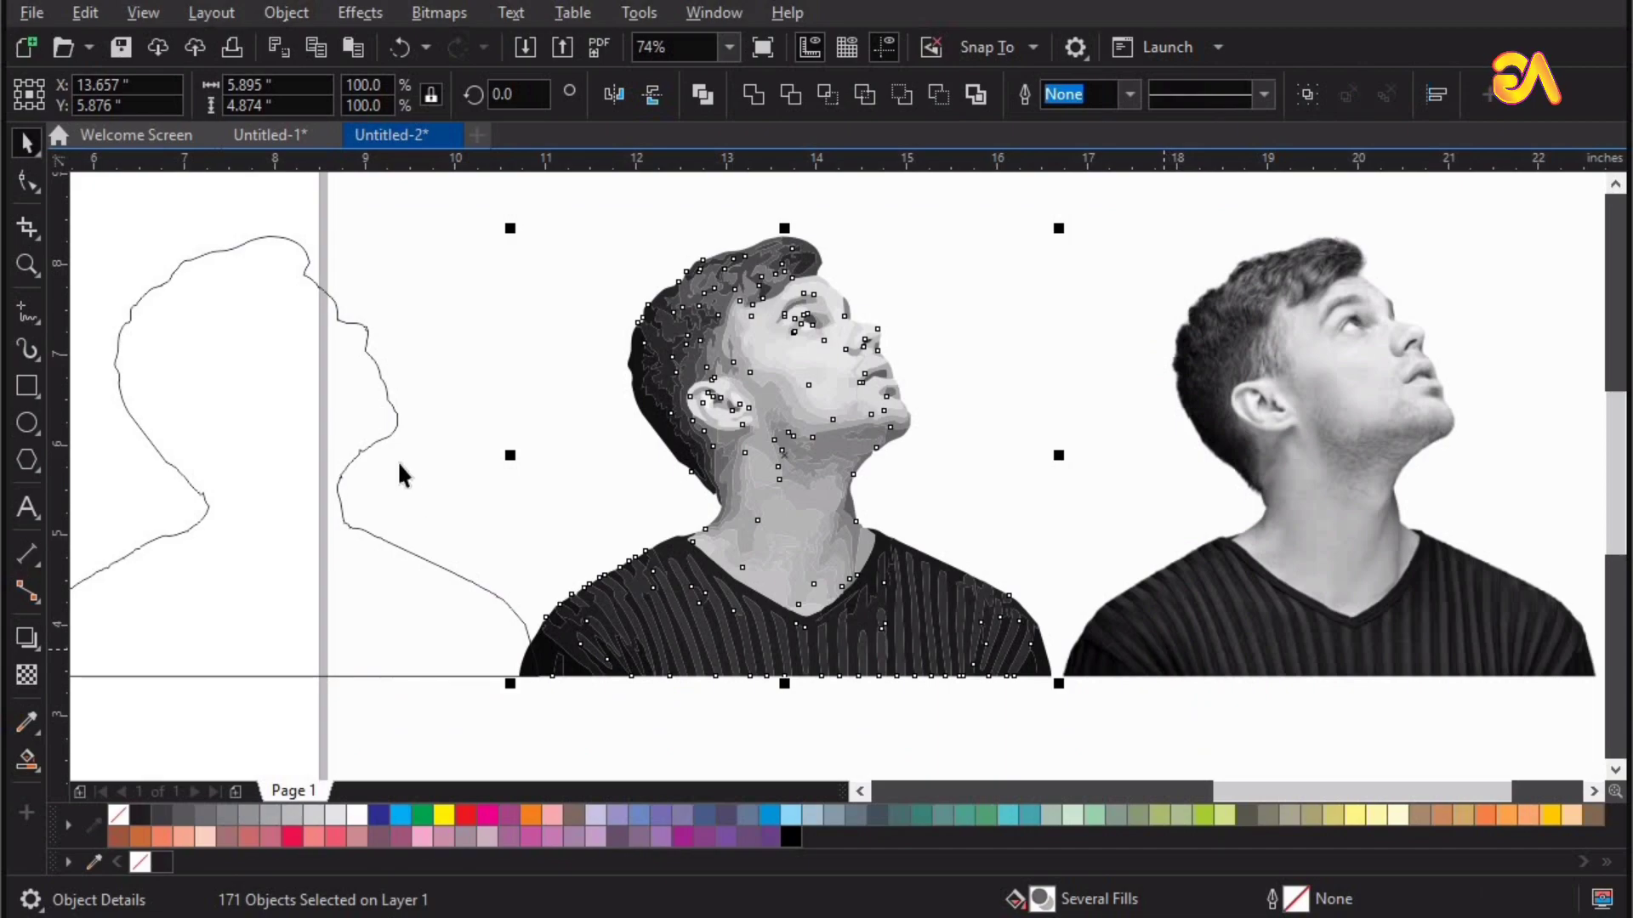
{"action": "key", "text": "Delete"}
{"action": "left_click_drag", "start_coordinate": [390, 432], "coordinate": [1447, 467]}
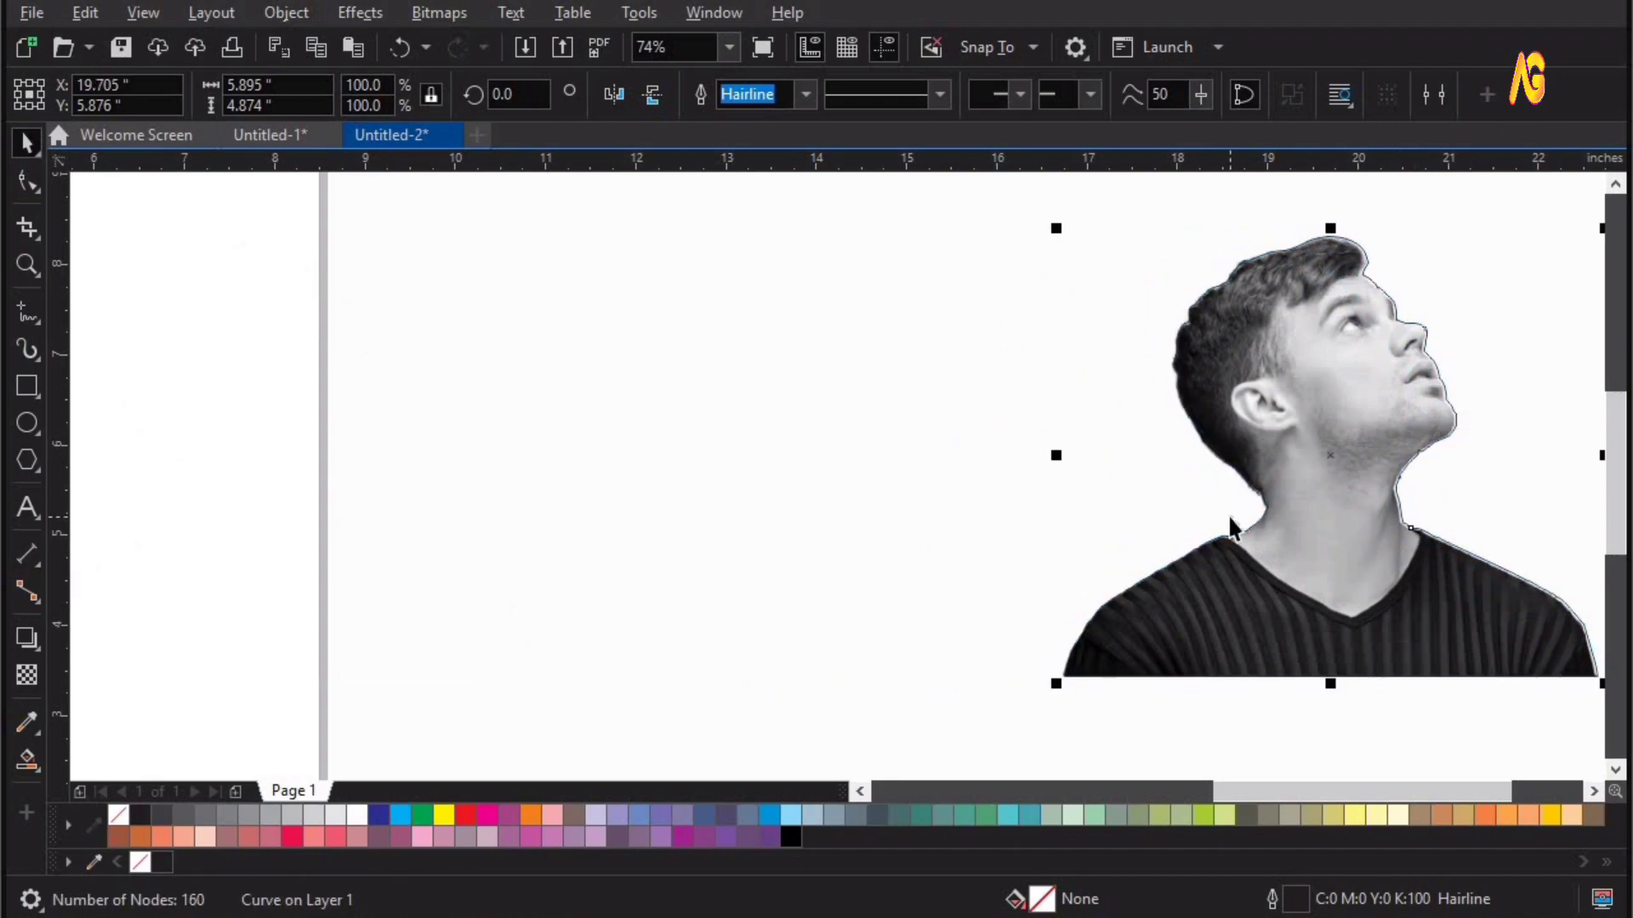
Shift the grayscale portrait slightly so that it lines up with the boundary curve around the face and hair
{"action": "key", "text": "F4"}
{"action": "key", "text": "z"}
{"action": "left_click_drag", "start_coordinate": [1226, 367], "coordinate": [1499, 547]}
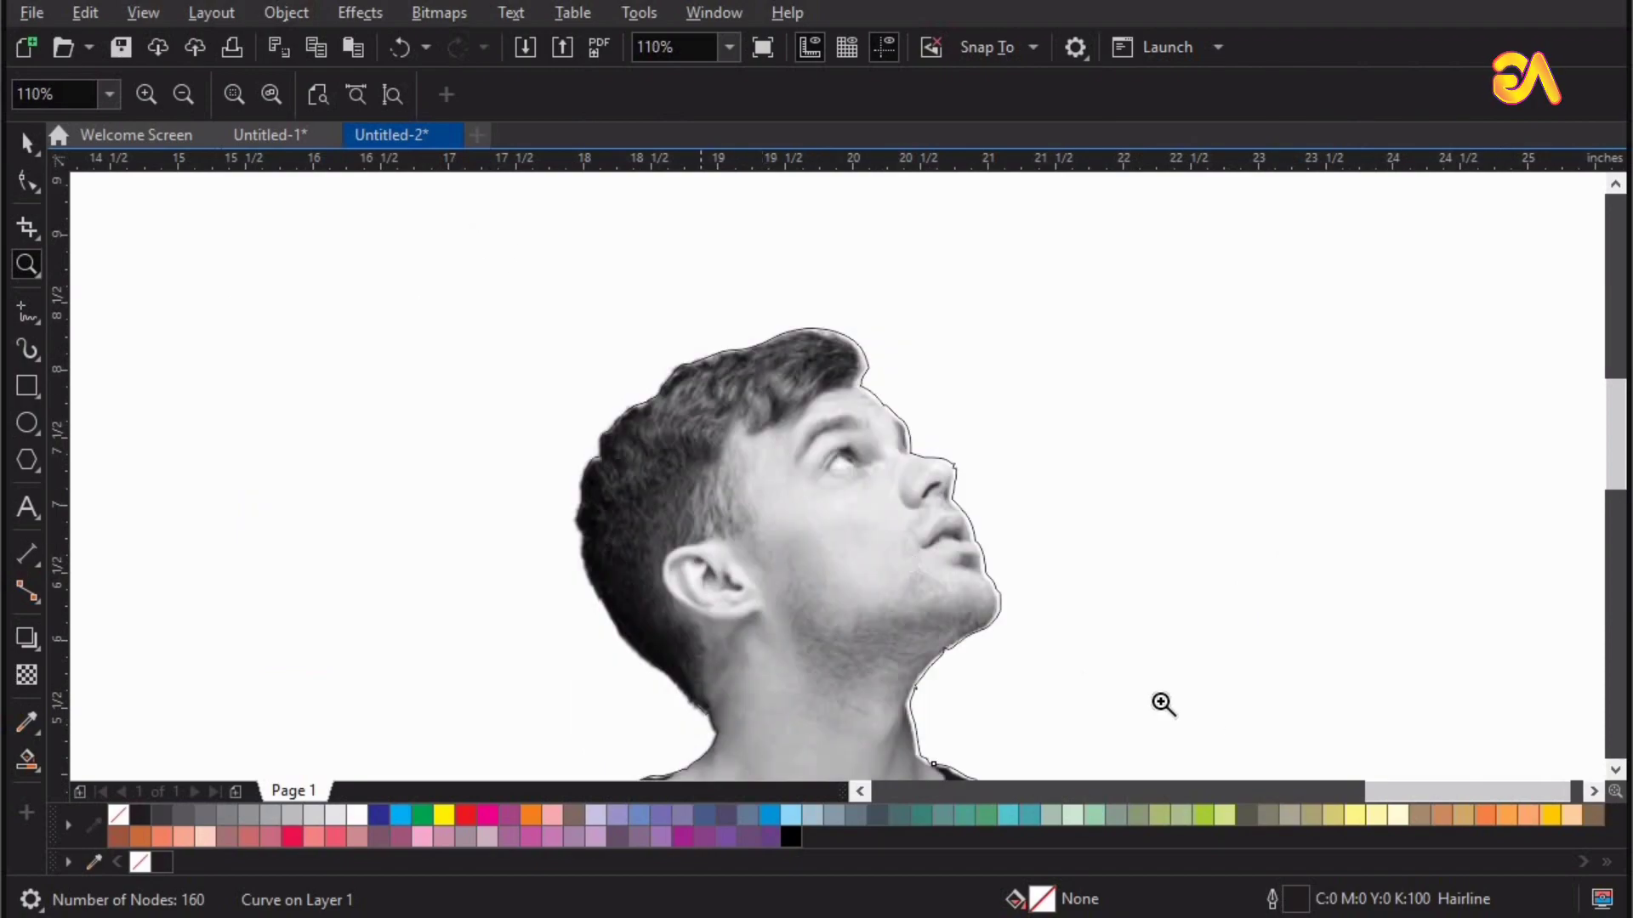
{"action": "scroll", "coordinate": [1241, 493], "scroll_direction": "up", "scroll_amount": 1}
{"action": "key", "text": "space"}
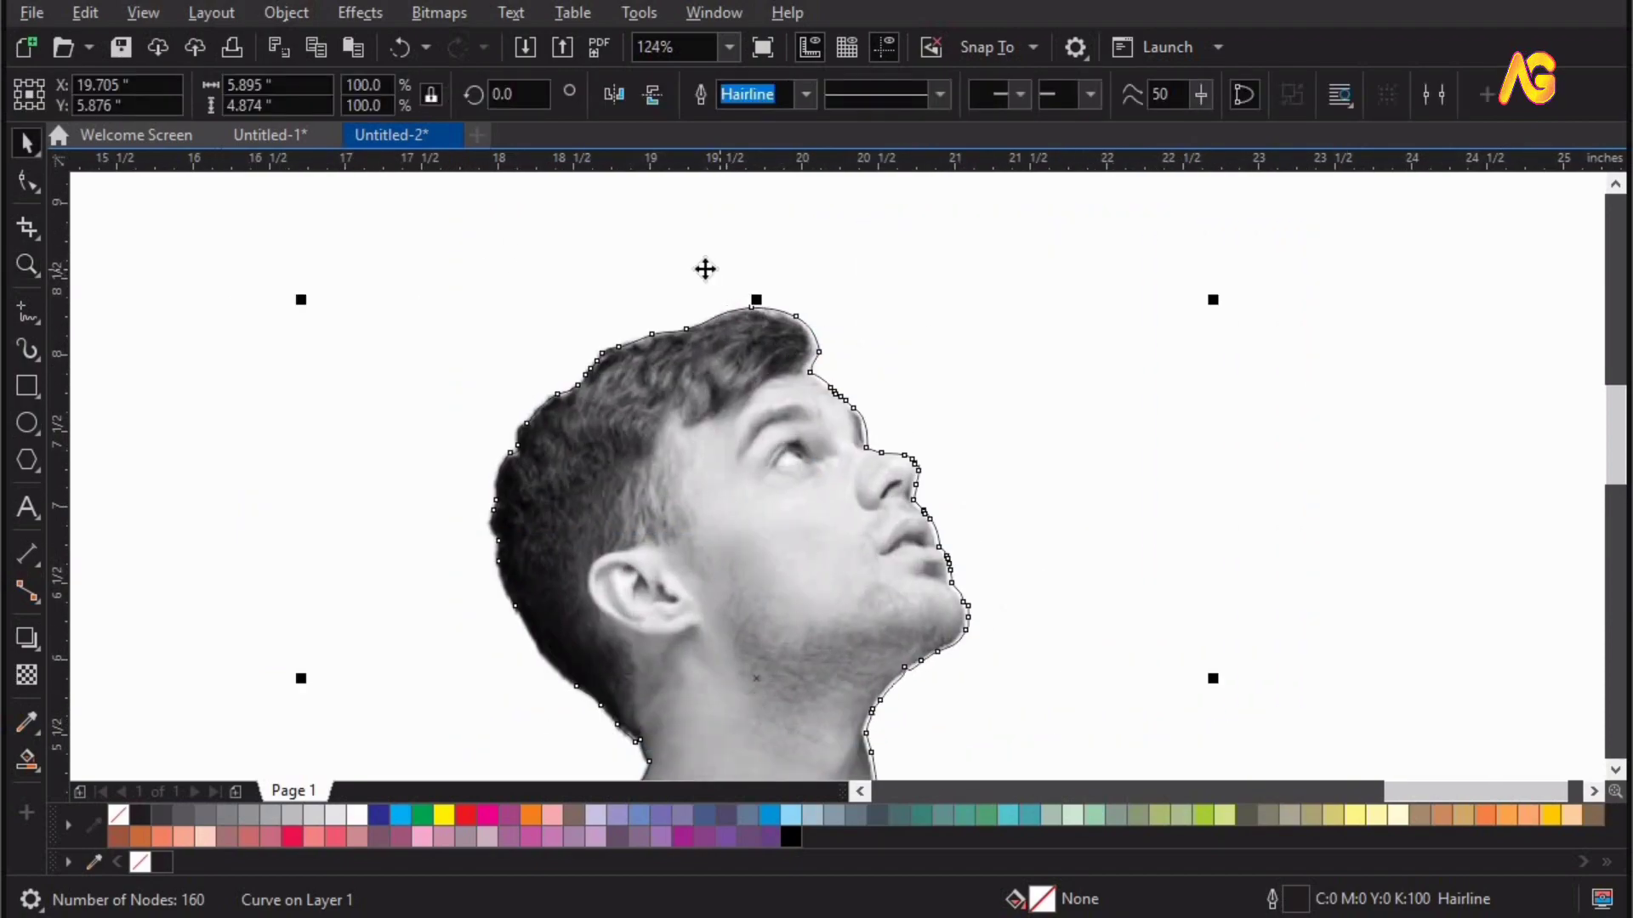
{"action": "left_click", "coordinate": [691, 274]}
{"action": "left_click_drag", "start_coordinate": [697, 275], "coordinate": [698, 275]}
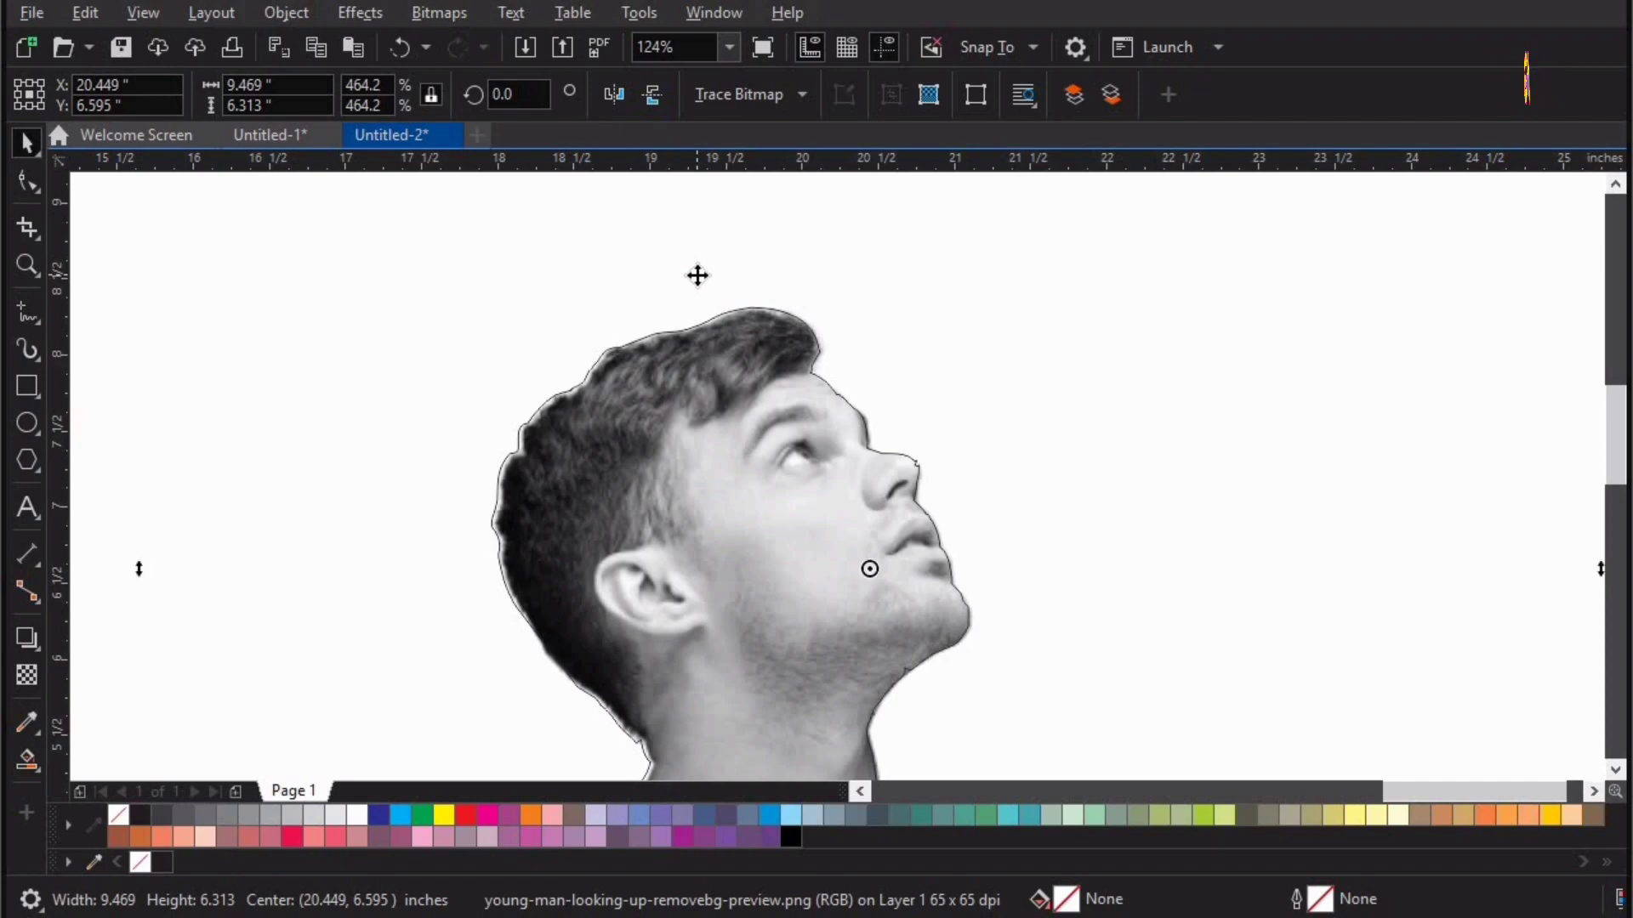
PowerClip the grayscale portrait inside the boundary curve
{"action": "key", "text": "F4"}
{"action": "key", "text": "z"}
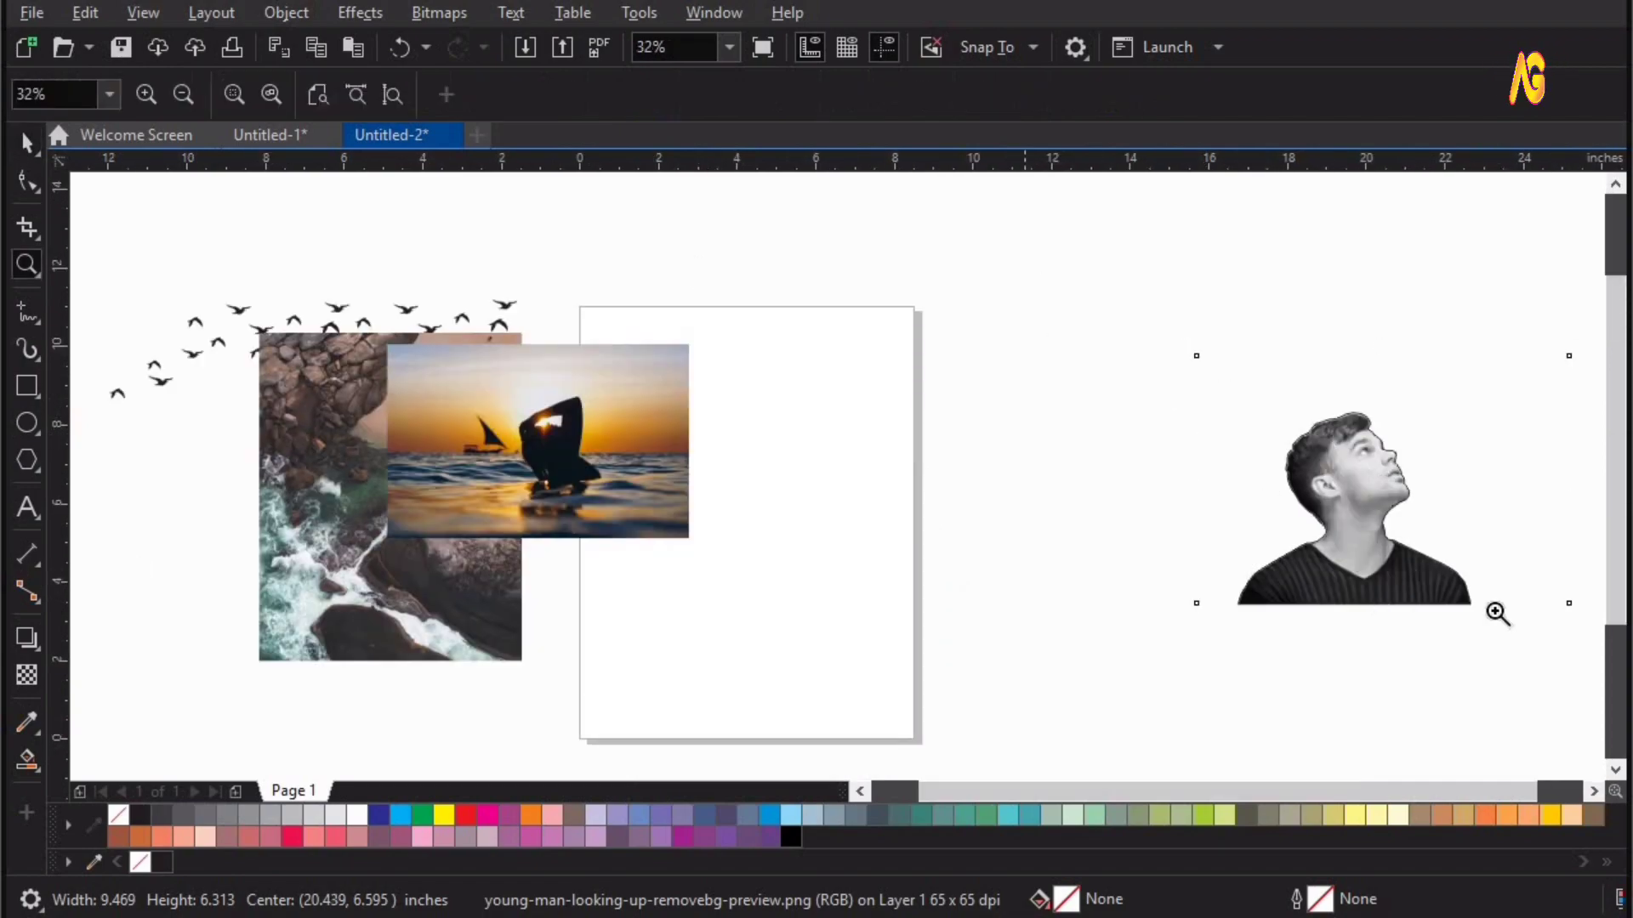
{"action": "left_click_drag", "start_coordinate": [1624, 672], "coordinate": [1624, 672]}
{"action": "key", "text": "space"}
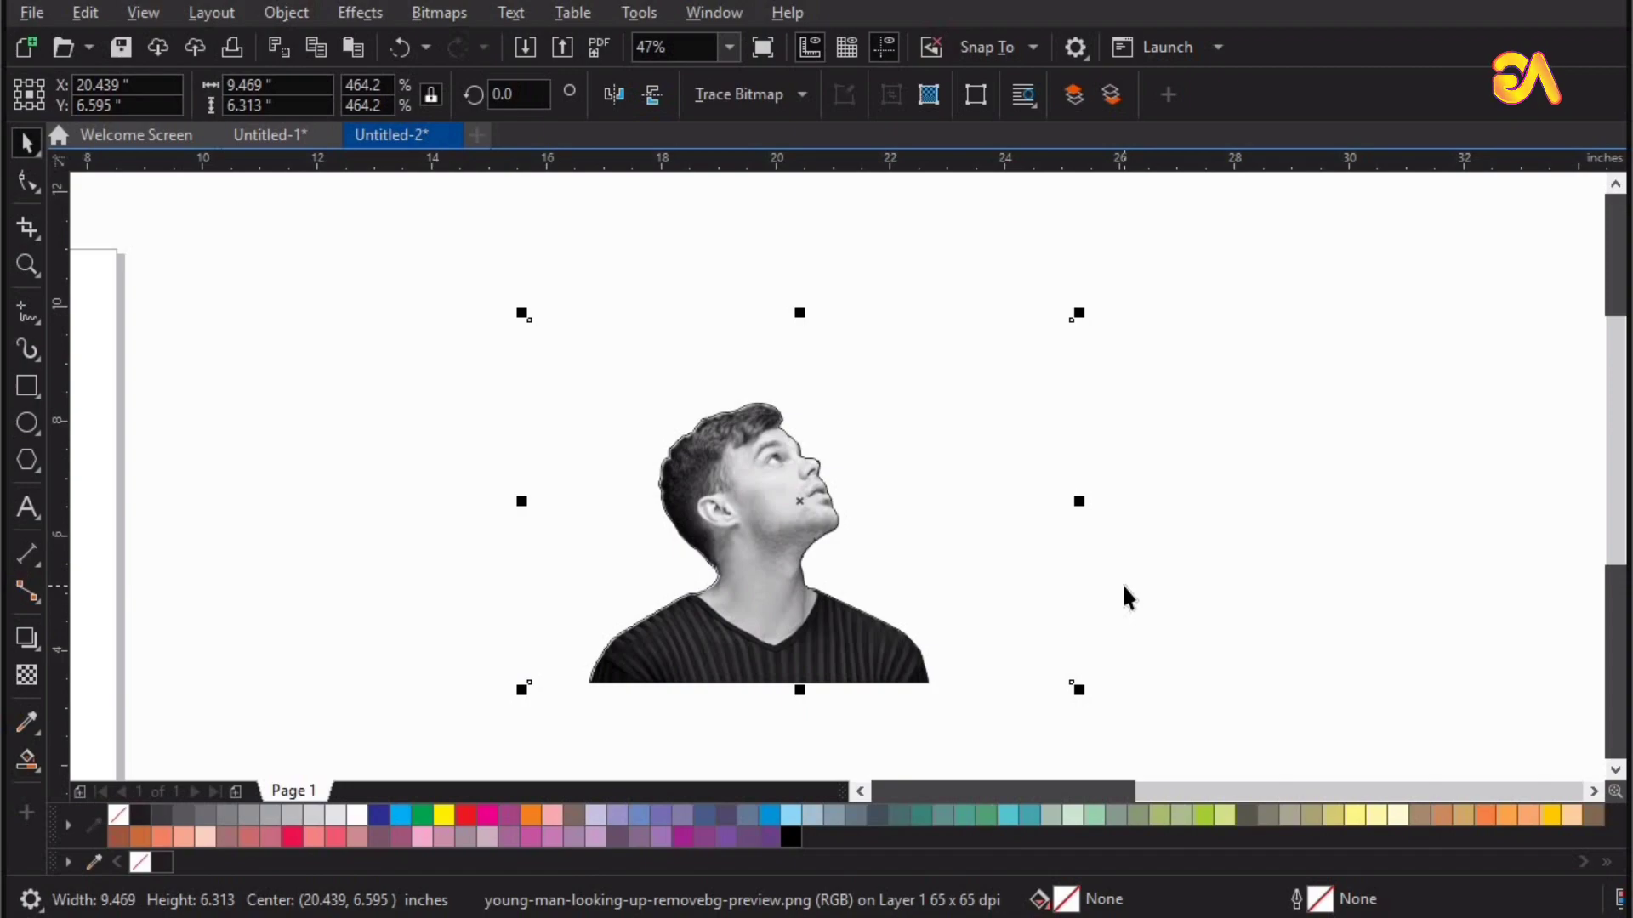
{"action": "left_click", "coordinate": [306, 19]}
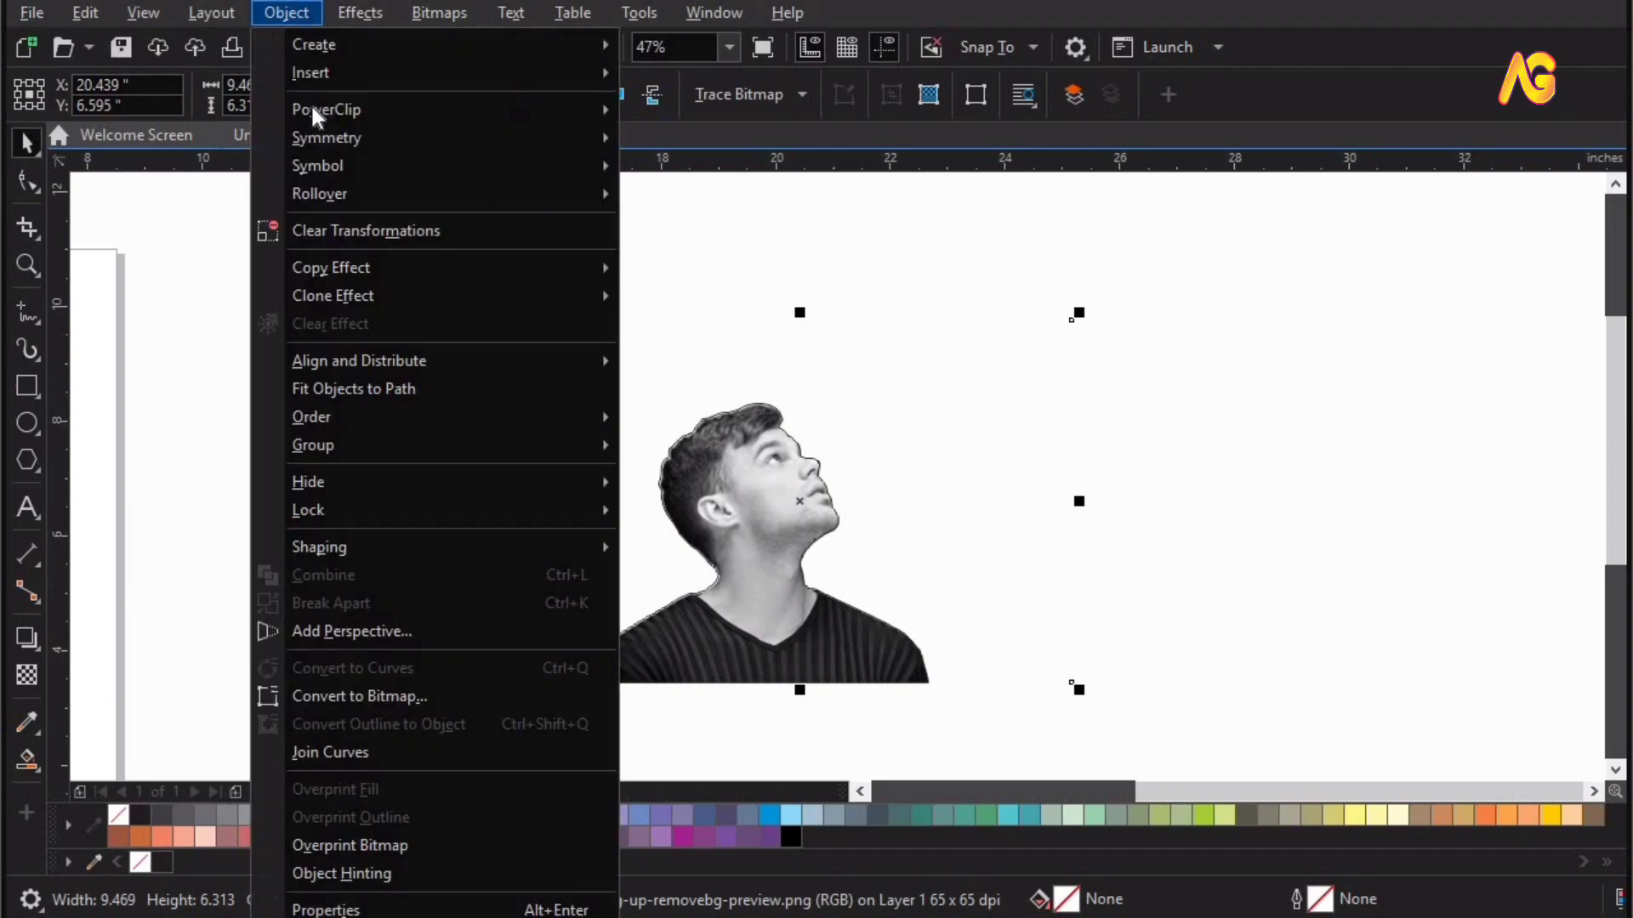
{"action": "mouse_move", "coordinate": [437, 110]}
{"action": "key", "text": "Return"}
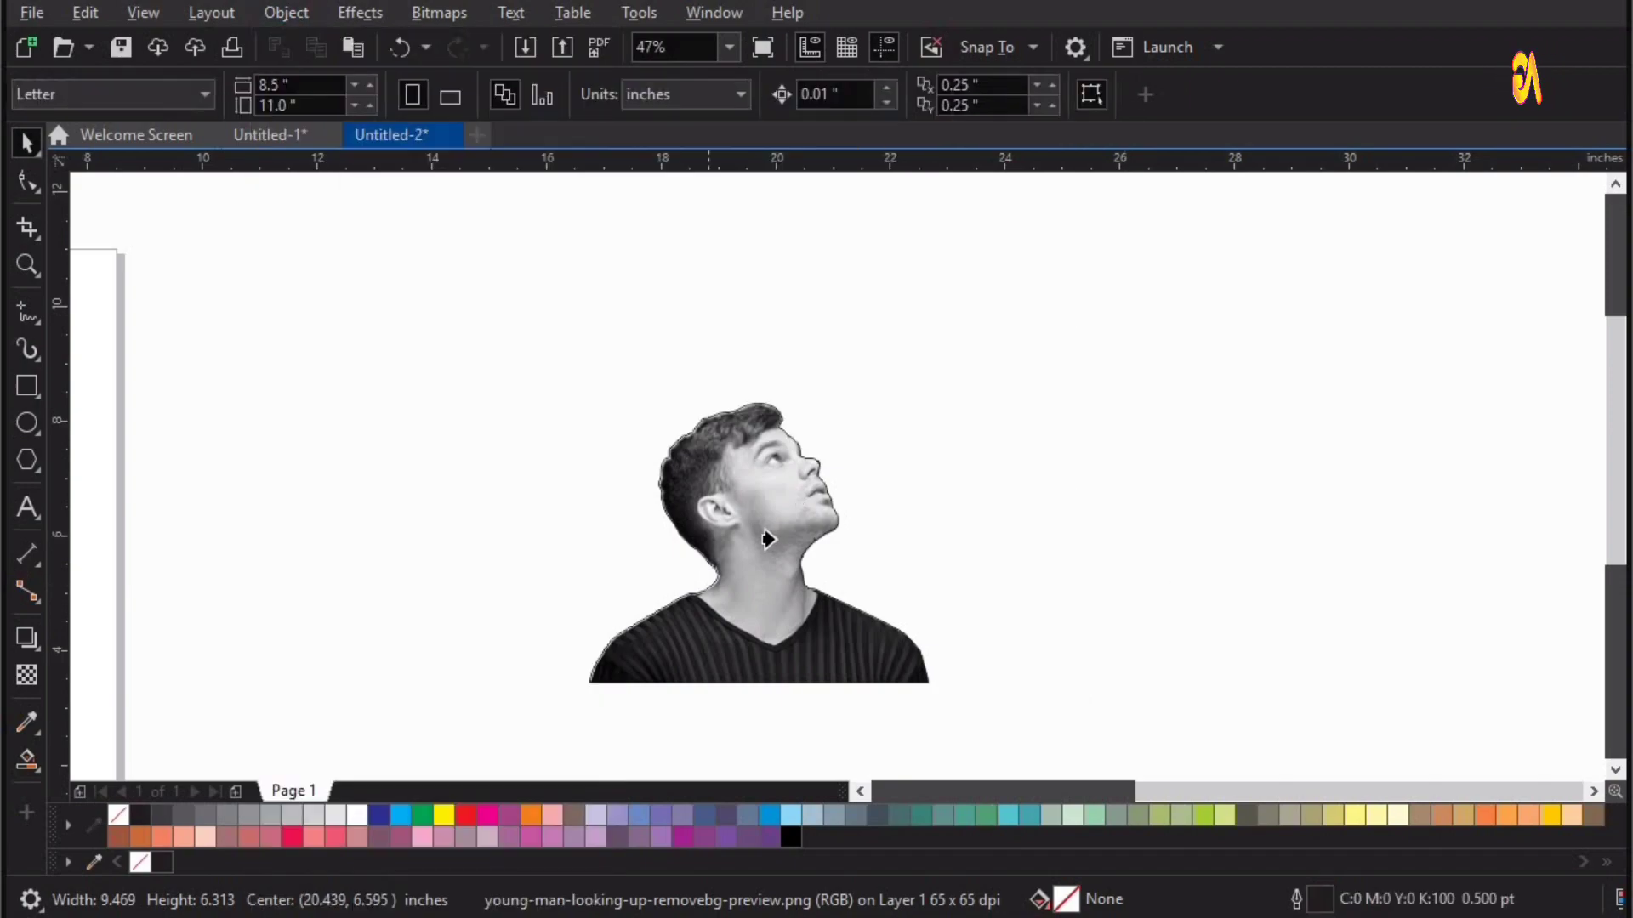
{"action": "left_click", "coordinate": [773, 539]}
Remove the outline from the PowerClip curve holding the portrait, keeping it in its original position
{"action": "left_click_drag", "start_coordinate": [787, 542], "coordinate": [1002, 350]}
{"action": "key", "text": "ctrl+z"}
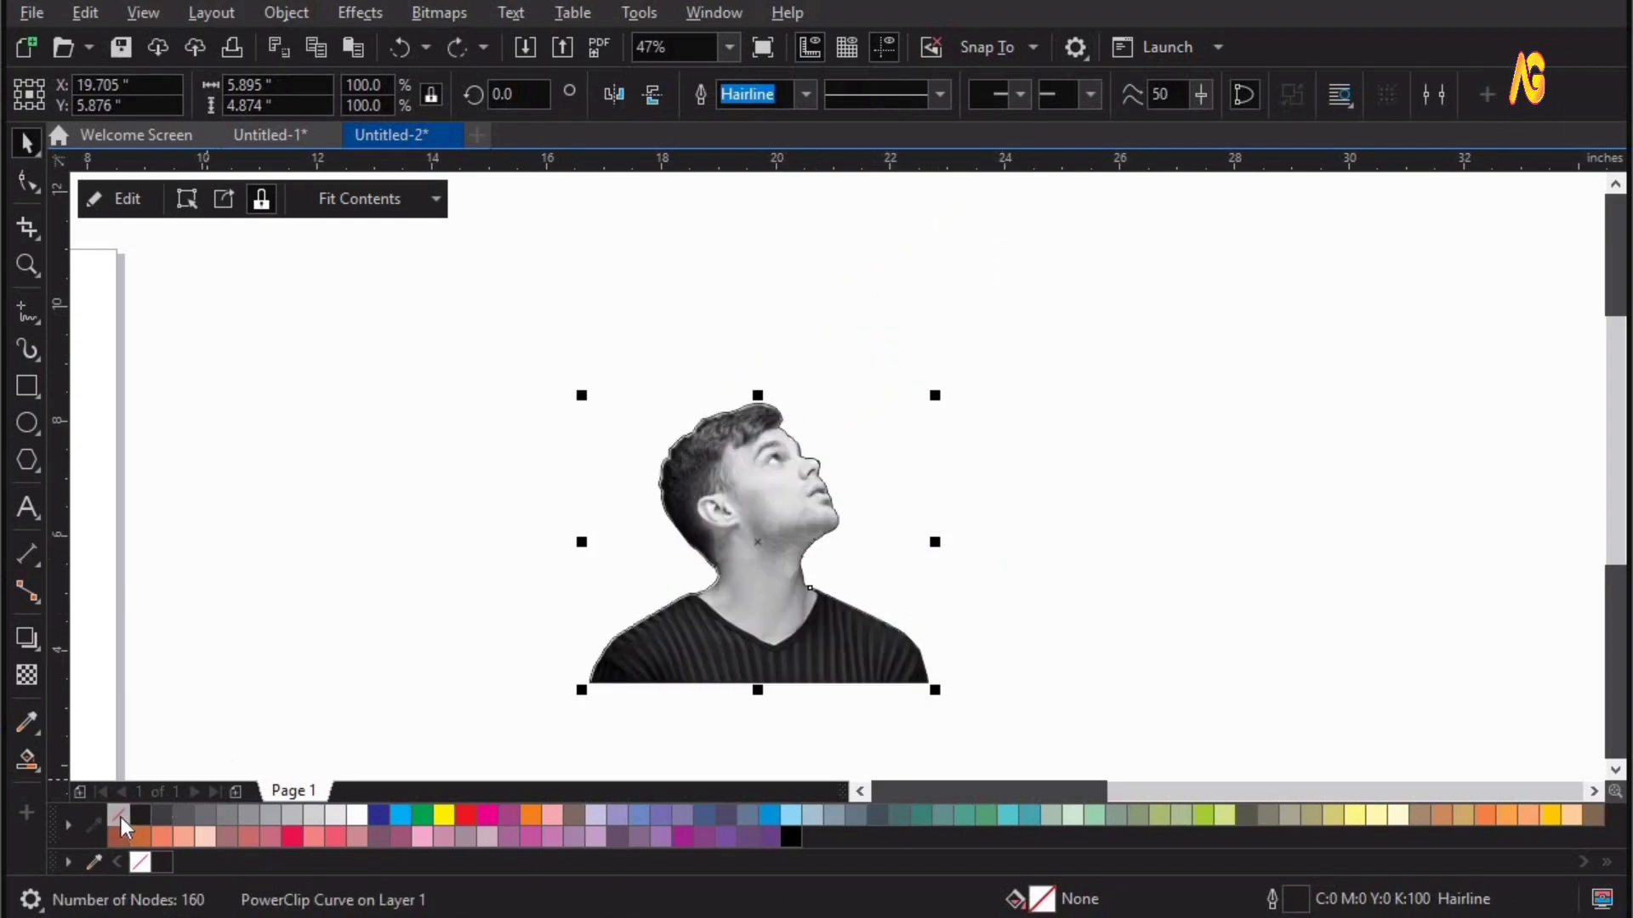
{"action": "left_click", "coordinate": [1039, 398]}
Move the rocks-and-water photo onto the portrait and scale it proportionally to about 4.76 by 5.95 inches
{"action": "key", "text": "F4"}
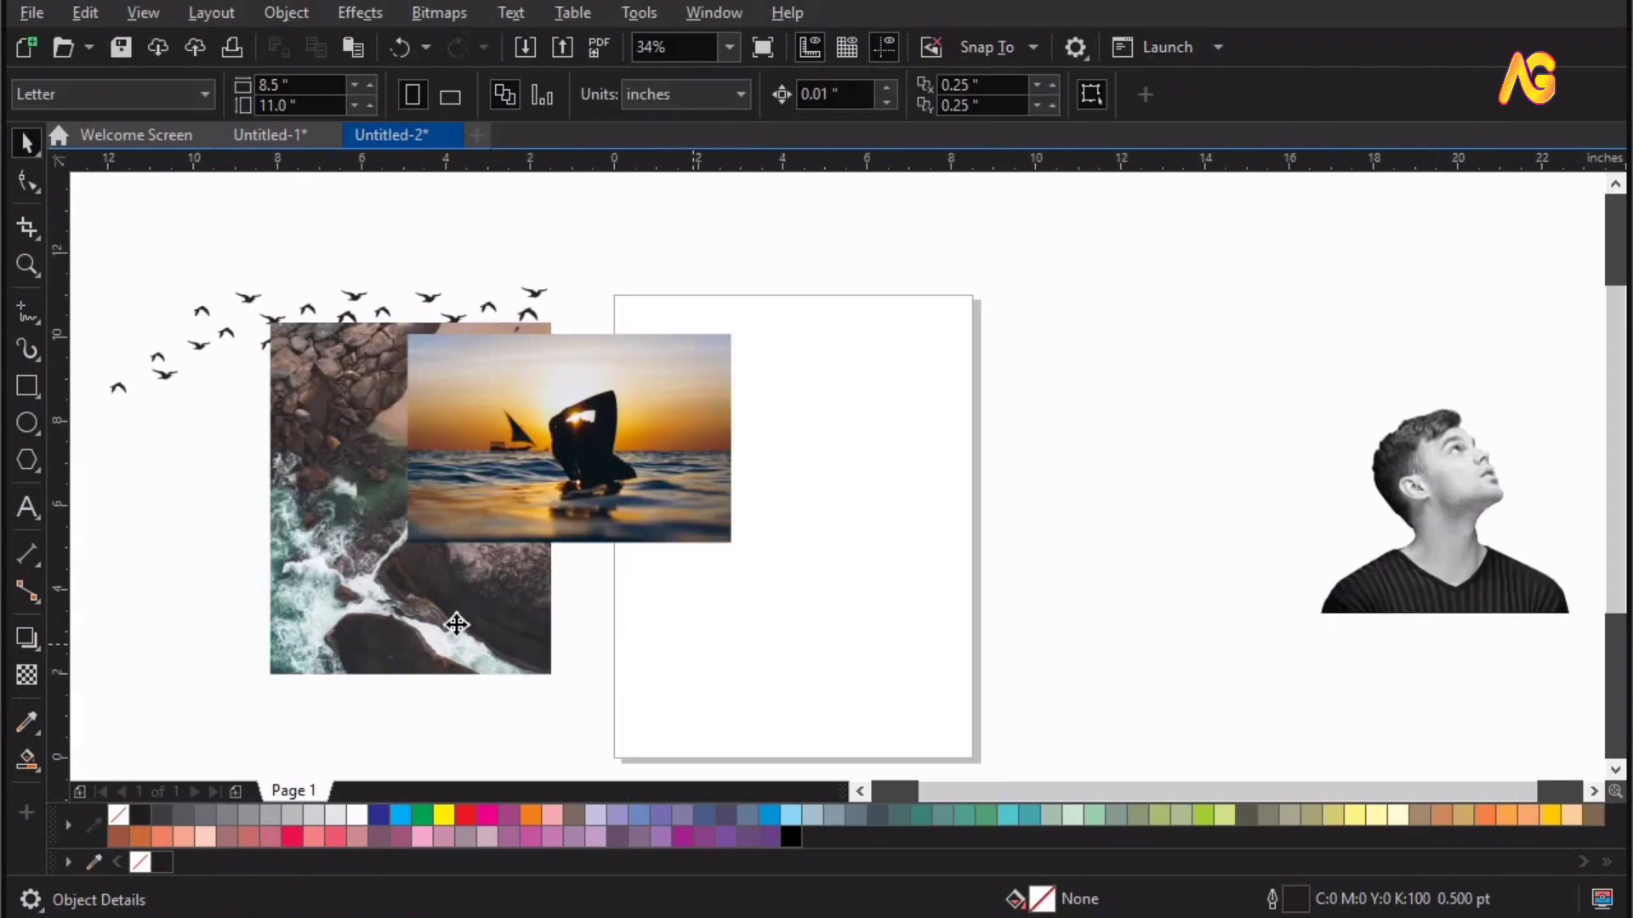
{"action": "left_click_drag", "start_coordinate": [457, 625], "coordinate": [1463, 625]}
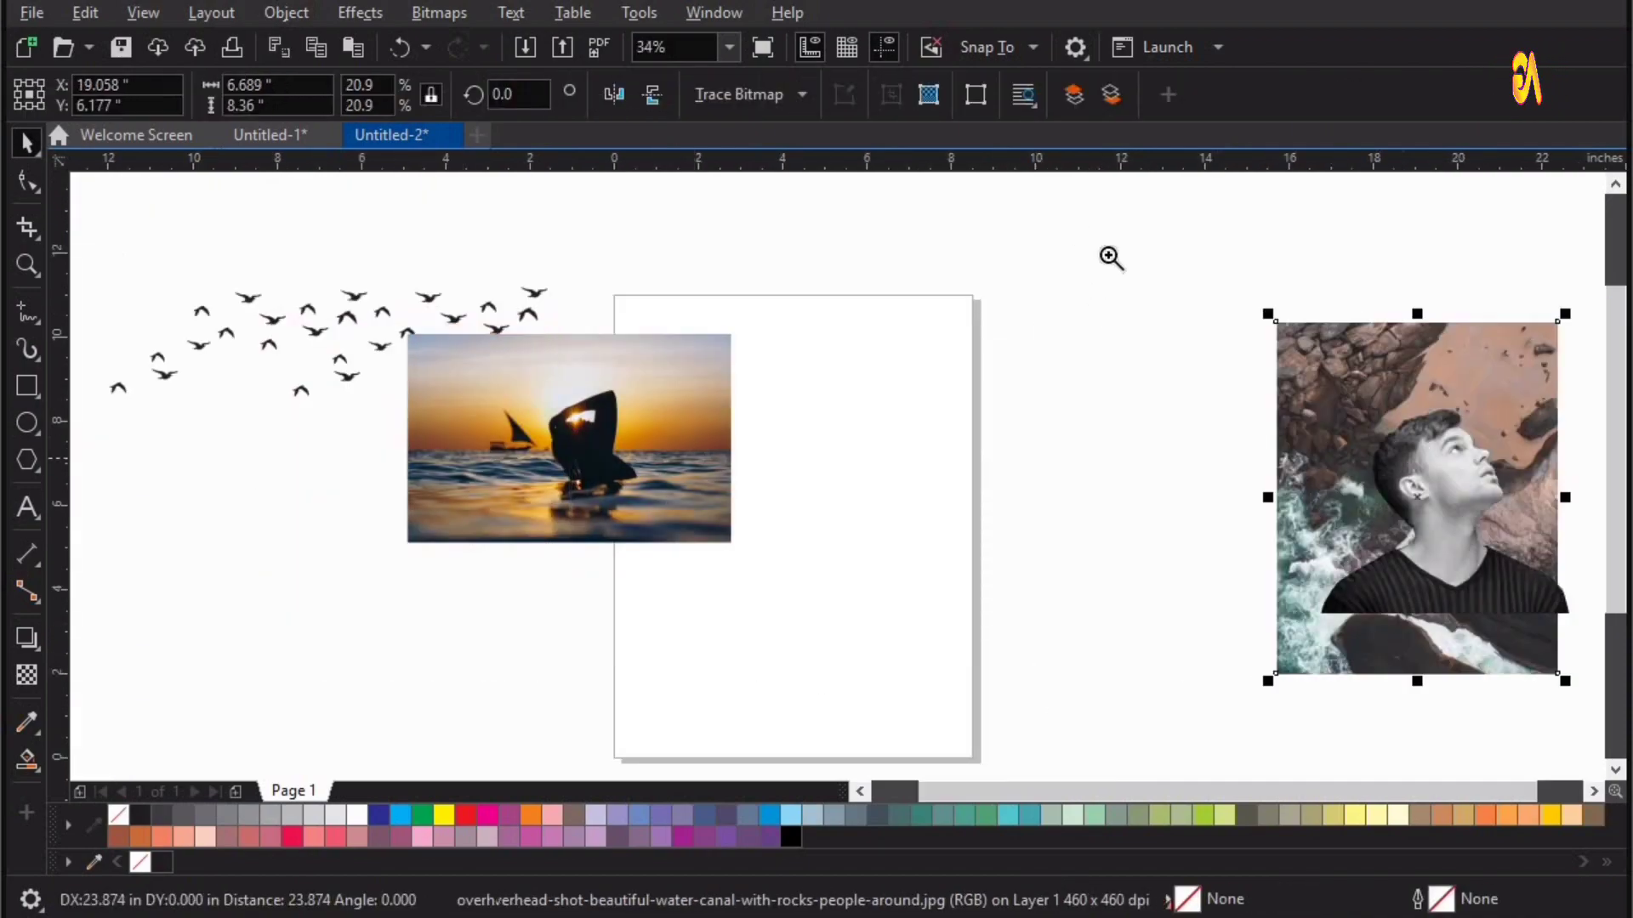
{"action": "left_click_drag", "start_coordinate": [1075, 233], "coordinate": [1471, 676]}
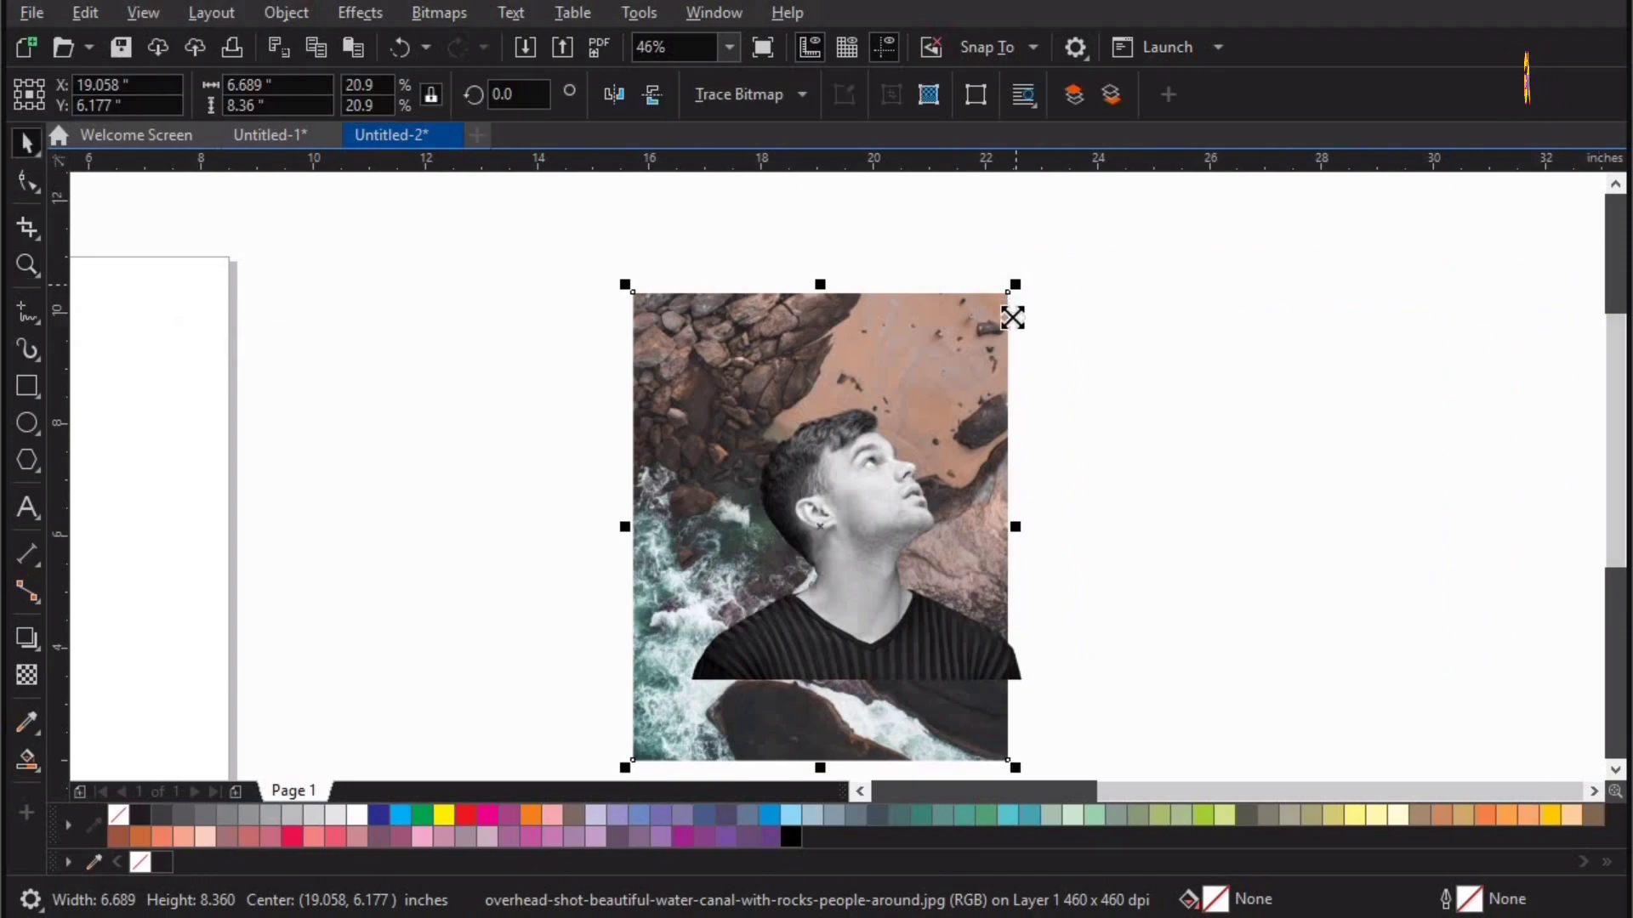
{"action": "left_click_drag", "start_coordinate": [1014, 285], "coordinate": [1009, 354]}
Align the bottom edge of the rocks-and-water photo with the bottom edge of the portrait
{"action": "key", "text": "F2"}
{"action": "mouse_move", "coordinate": [534, 333]}
{"action": "left_mouse_down"}
{"action": "mouse_move", "coordinate": [598, 401]}
{"action": "mouse_move", "coordinate": [1337, 730]}
{"action": "left_mouse_up"}
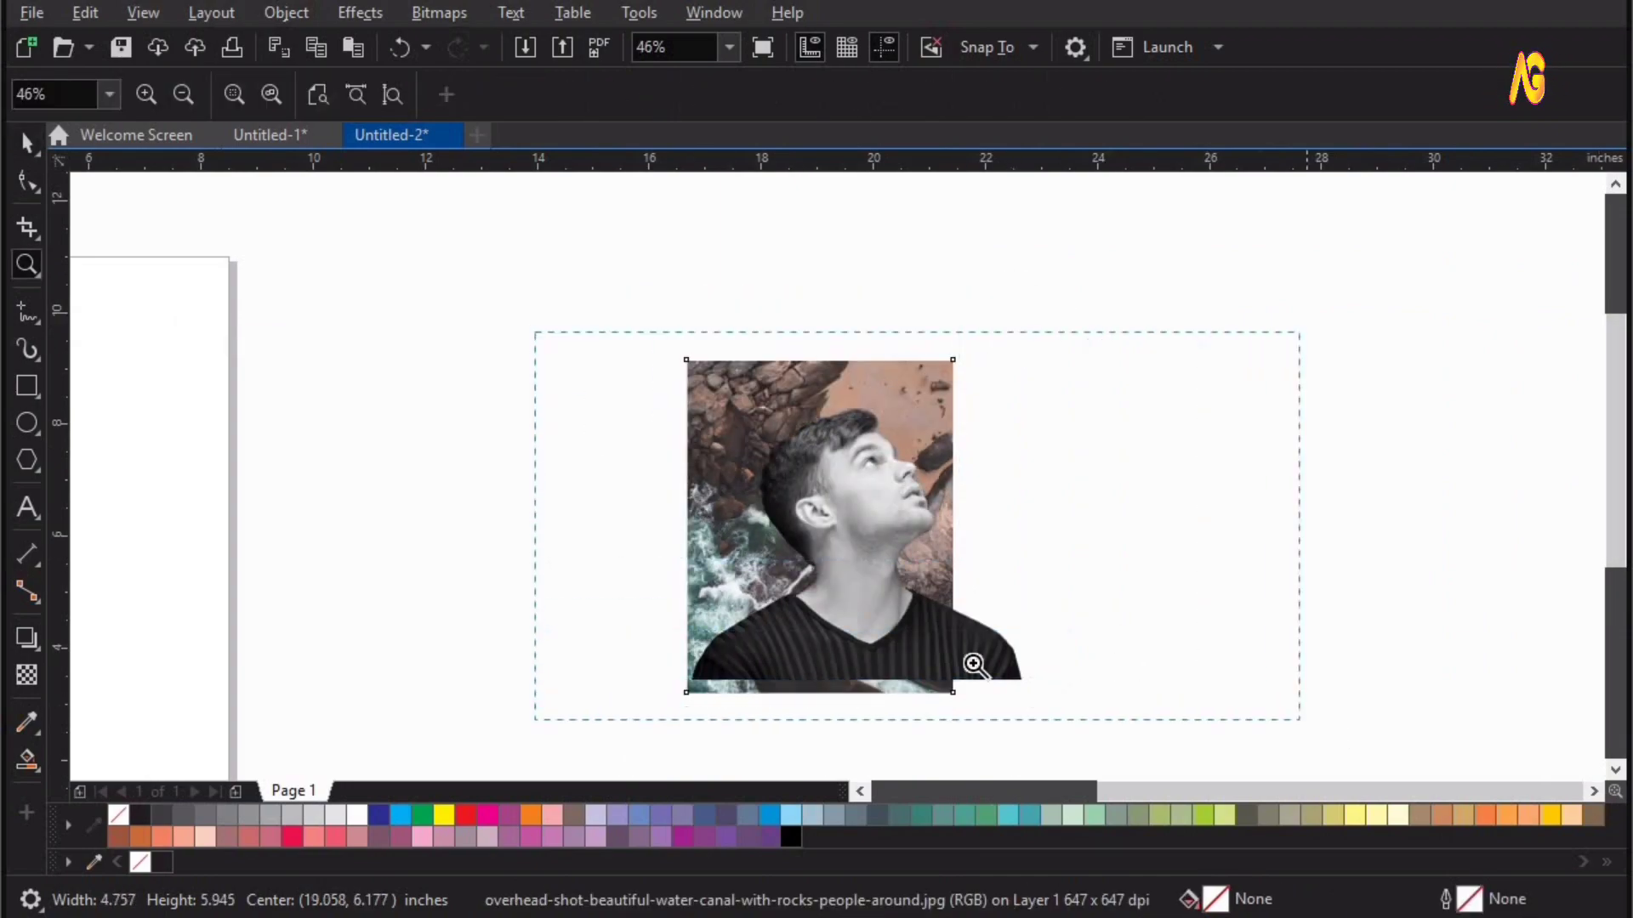
{"action": "scroll", "coordinate": [866, 445], "scroll_direction": "down", "scroll_amount": 2}
{"action": "key", "text": "F2"}
{"action": "left_click_drag", "start_coordinate": [539, 306], "coordinate": [1256, 686]}
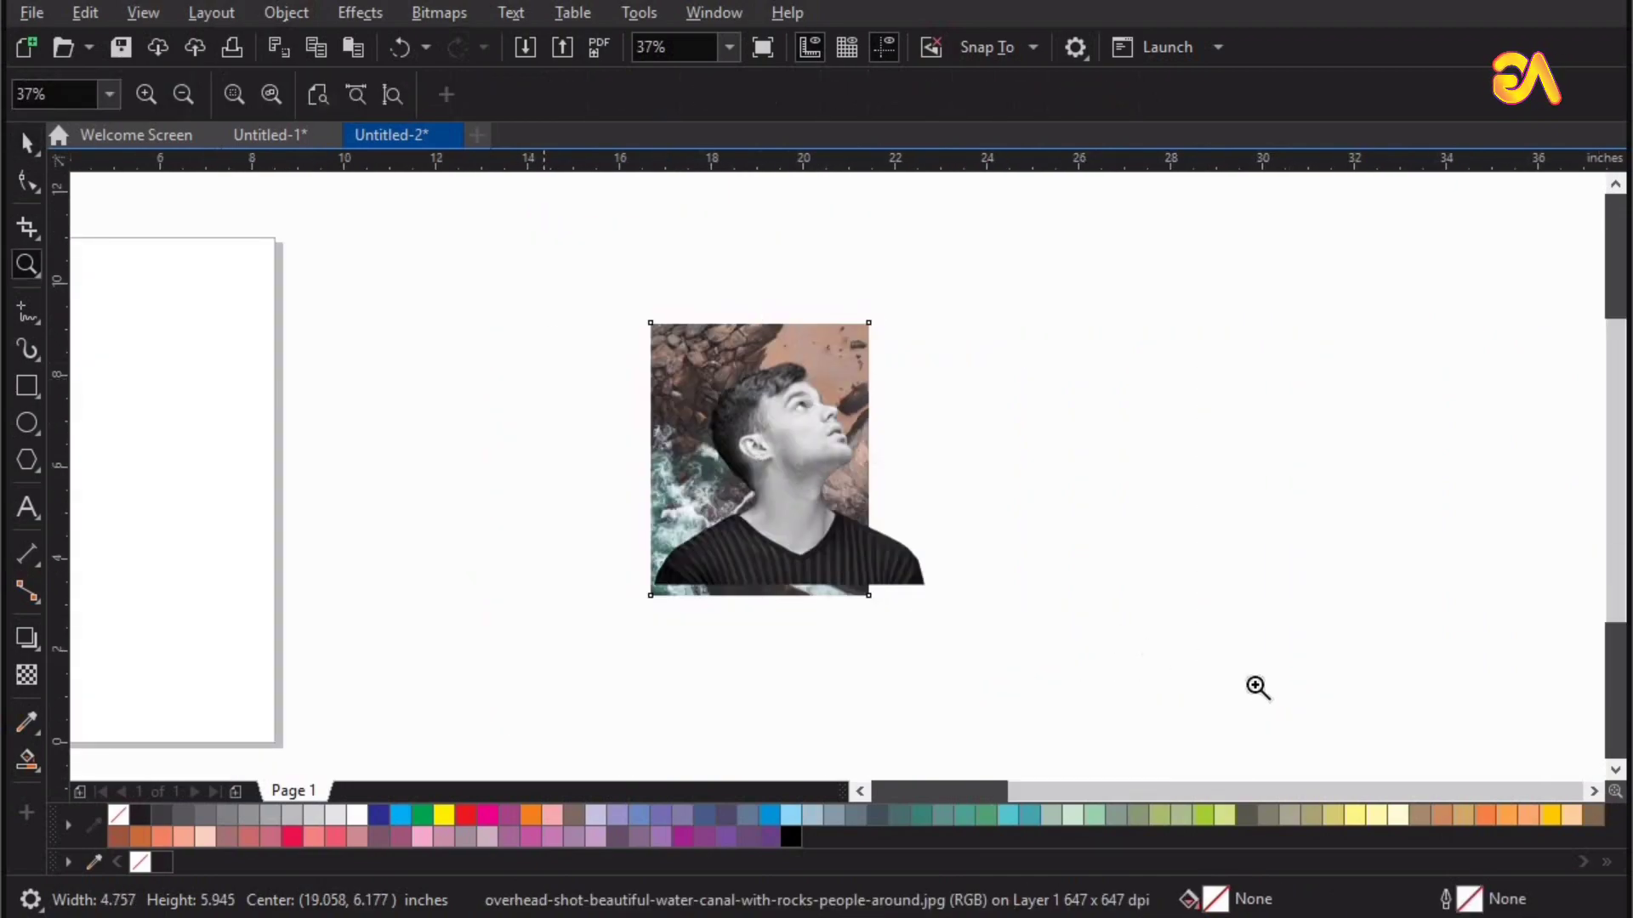
{"action": "left_click_drag", "start_coordinate": [794, 305], "coordinate": [806, 312]}
{"action": "left_click", "coordinate": [867, 610], "text": "shift"}
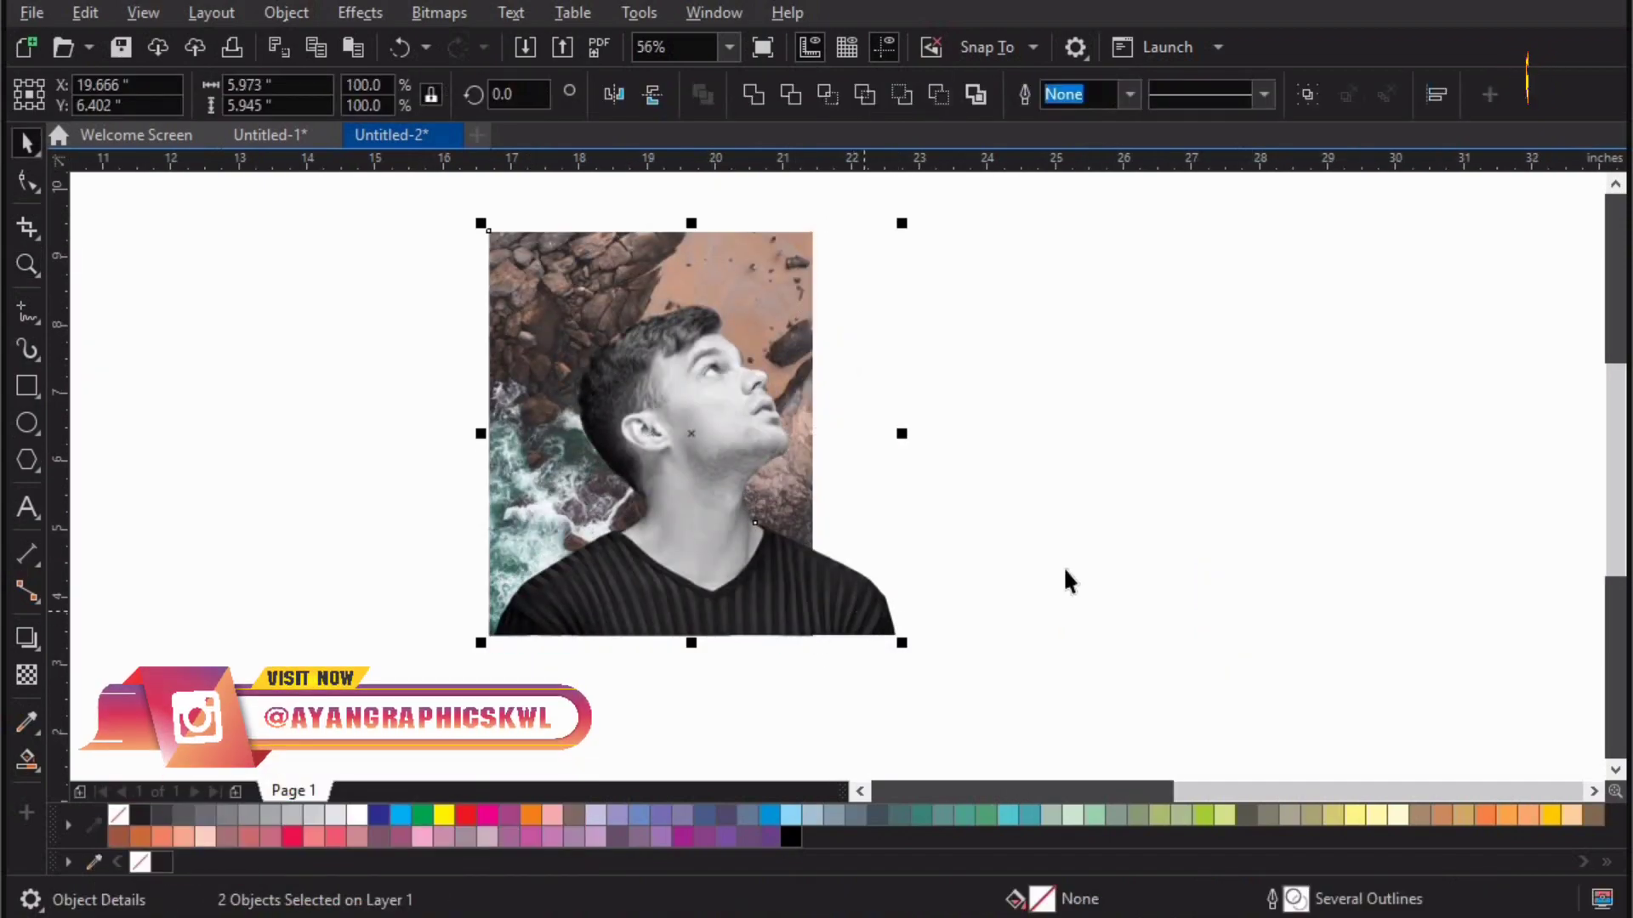
Stretch the rocks-and-water photo horizontally to about 6.08 inches wide so it covers both of the portrait's shoulders
{"action": "left_click", "coordinate": [747, 222]}
{"action": "left_click", "coordinate": [783, 273]}
{"action": "left_click_drag", "start_coordinate": [820, 223], "coordinate": [838, 200]}
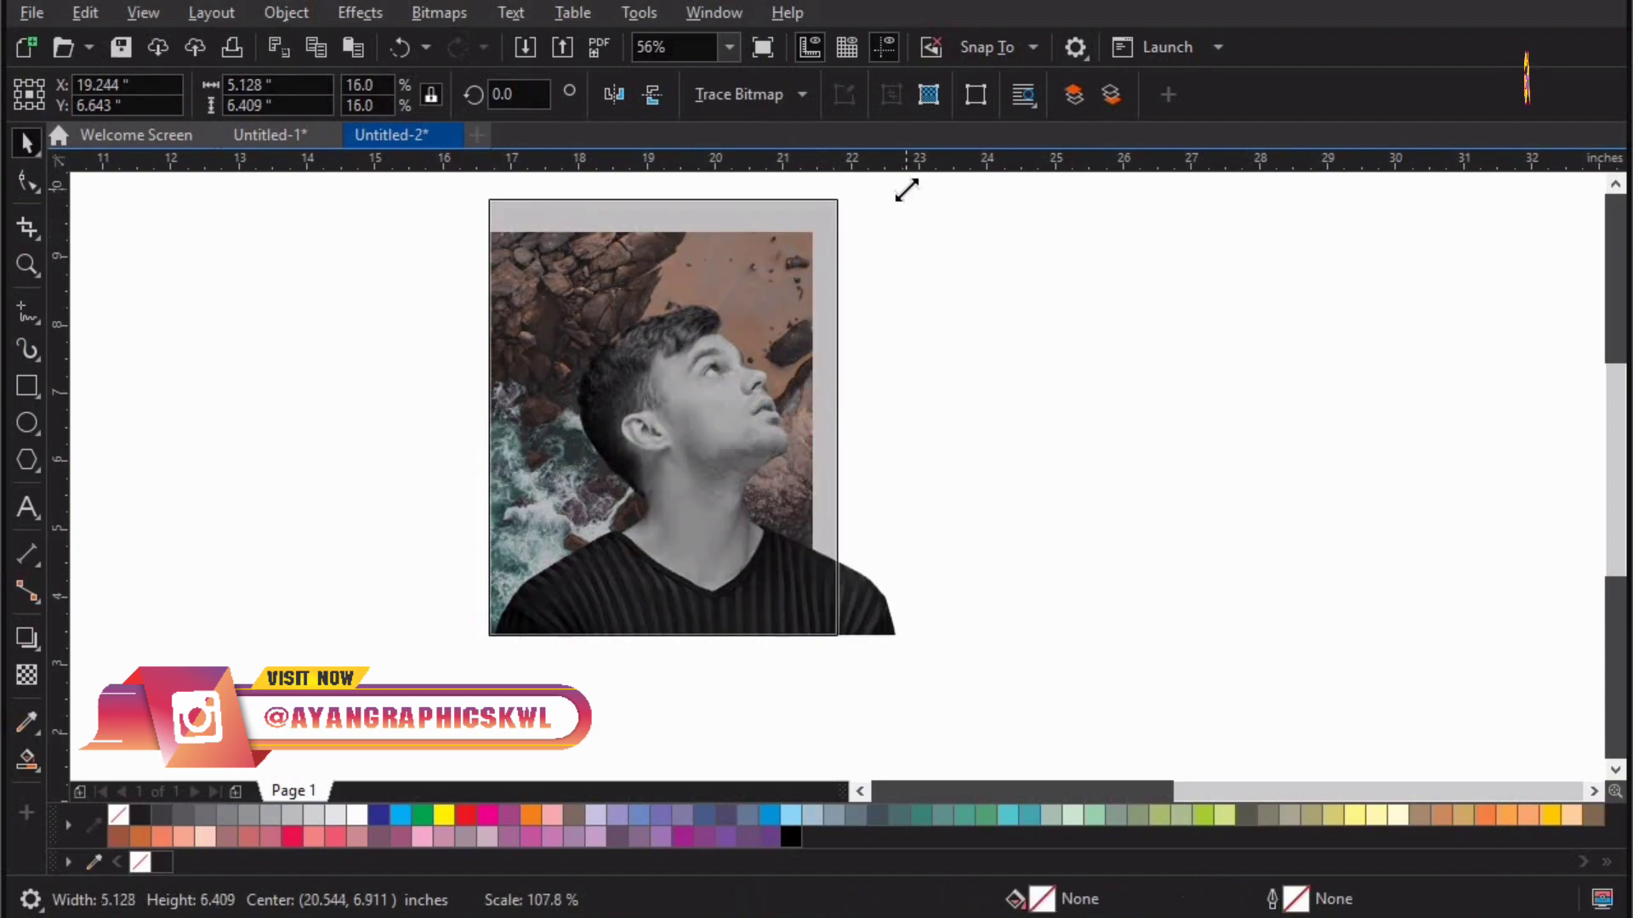
{"action": "key", "text": "ctrl+z"}
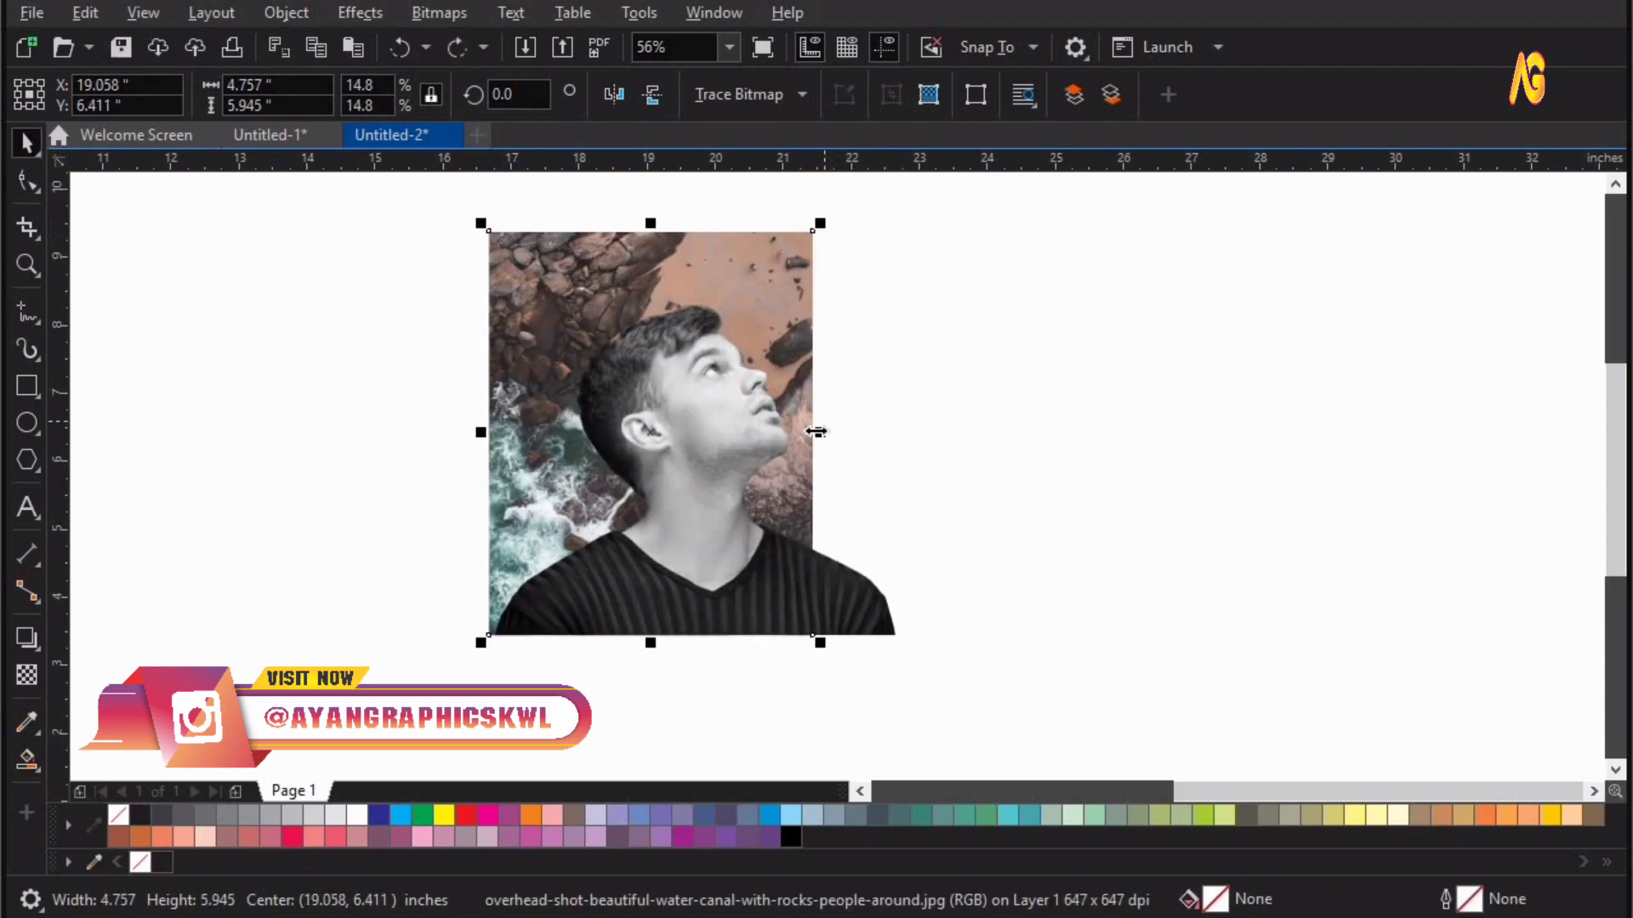
{"action": "left_click_drag", "start_coordinate": [888, 438], "coordinate": [907, 436]}
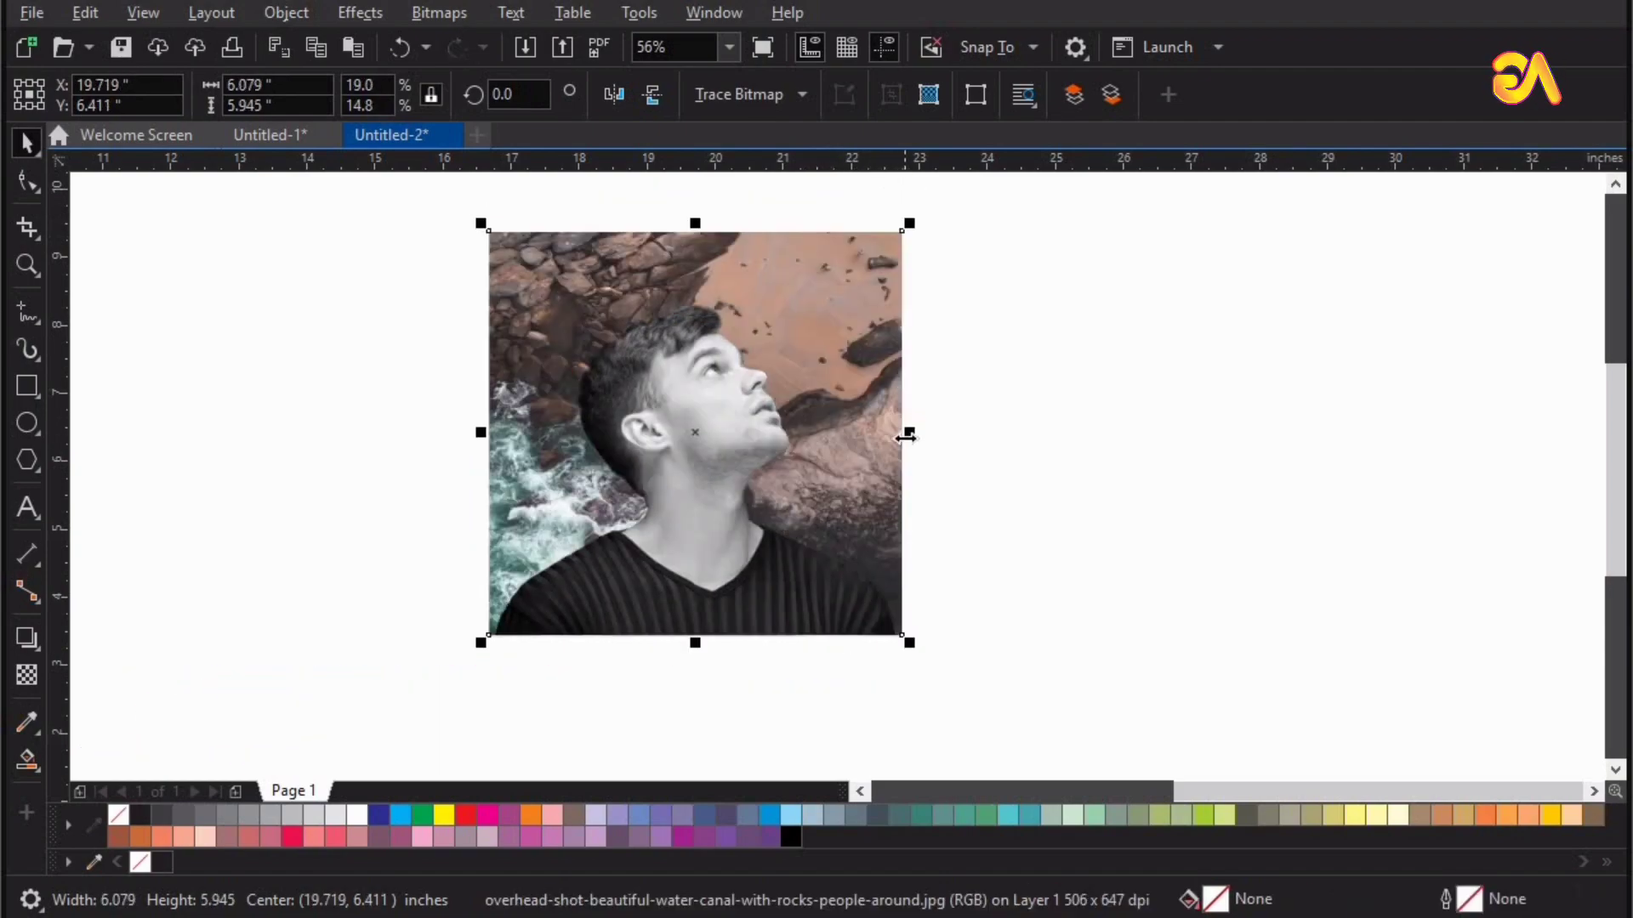
{"action": "left_click", "coordinate": [910, 437]}
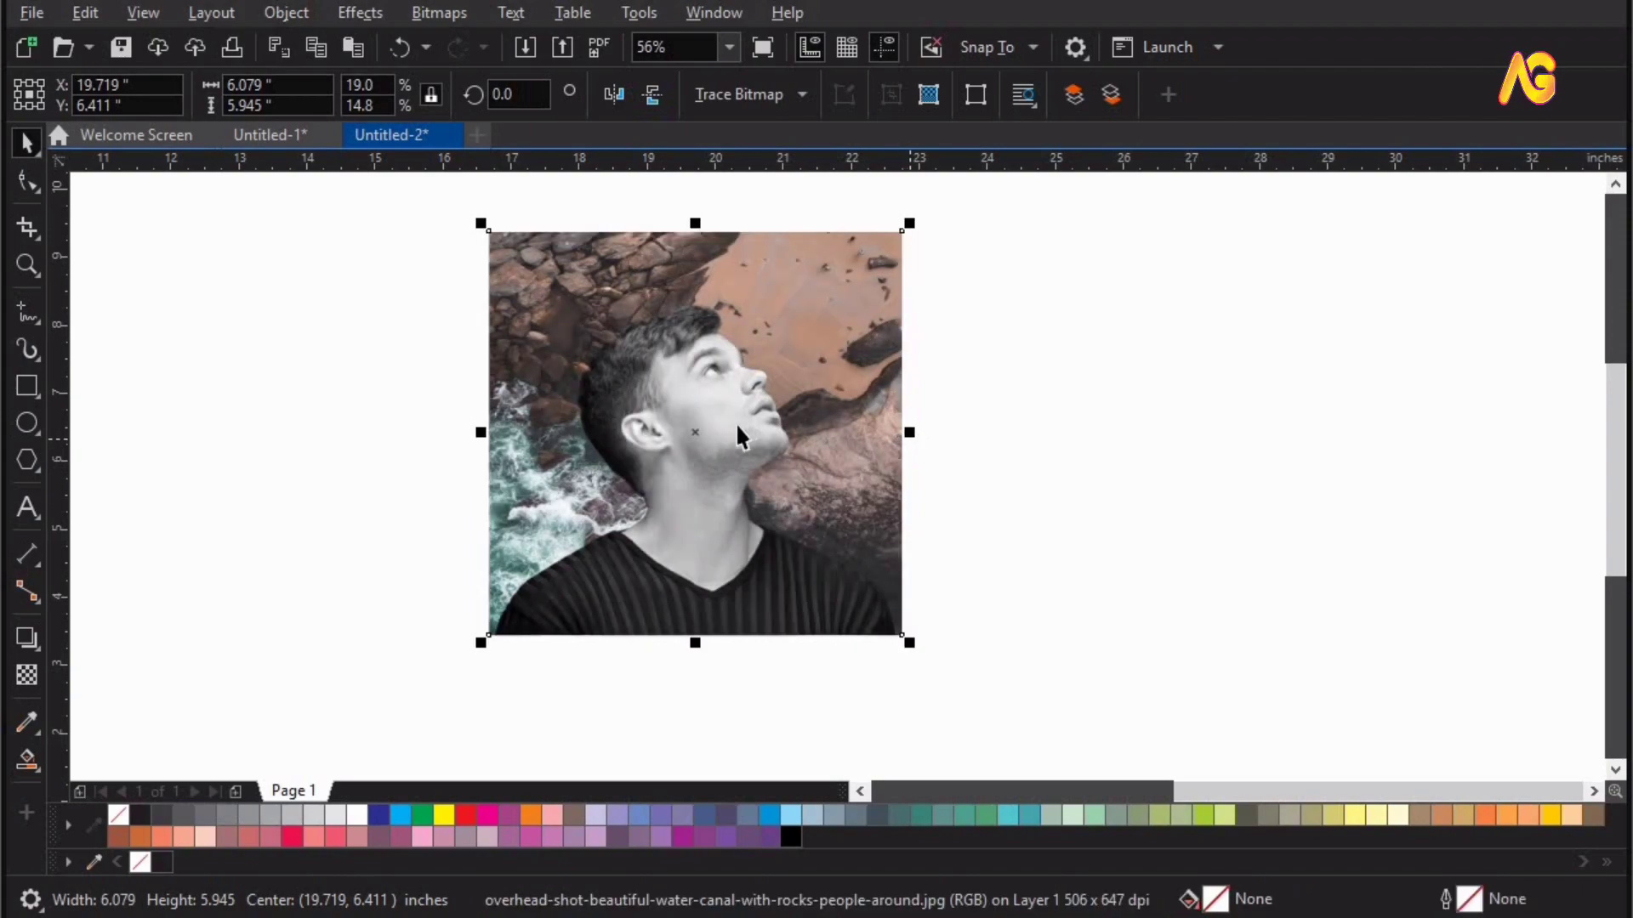
PowerClip the rocks-and-water photo inside the portrait's silhouette
{"action": "left_click", "coordinate": [278, 13]}
{"action": "left_click", "coordinate": [731, 112]}
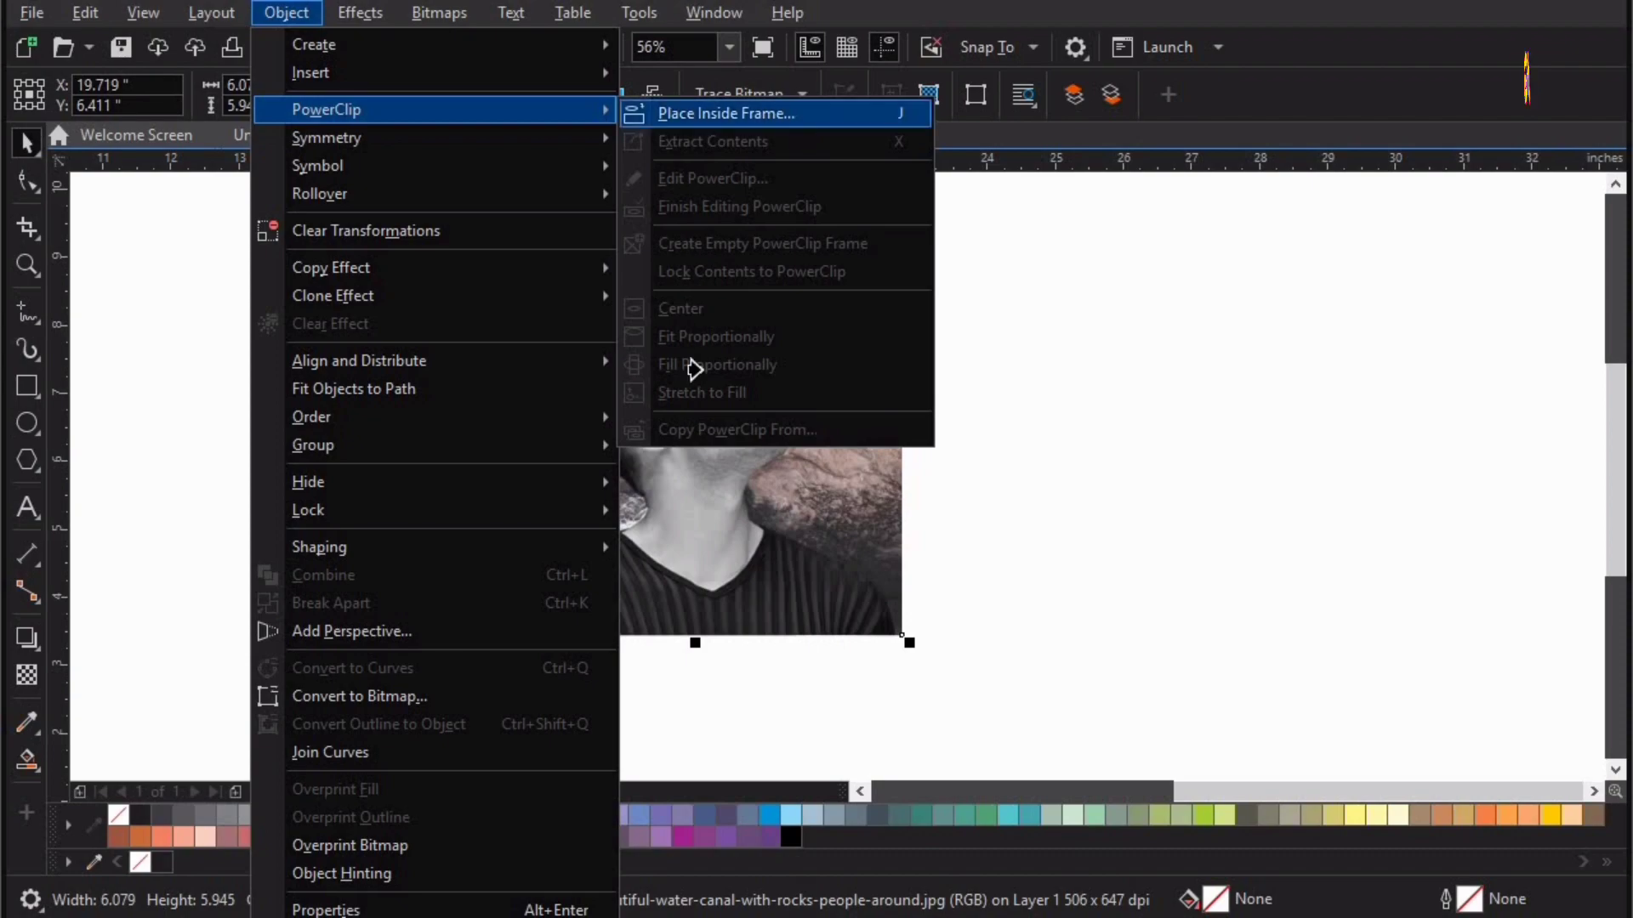
{"action": "left_click", "coordinate": [697, 367]}
{"action": "key", "text": "z"}
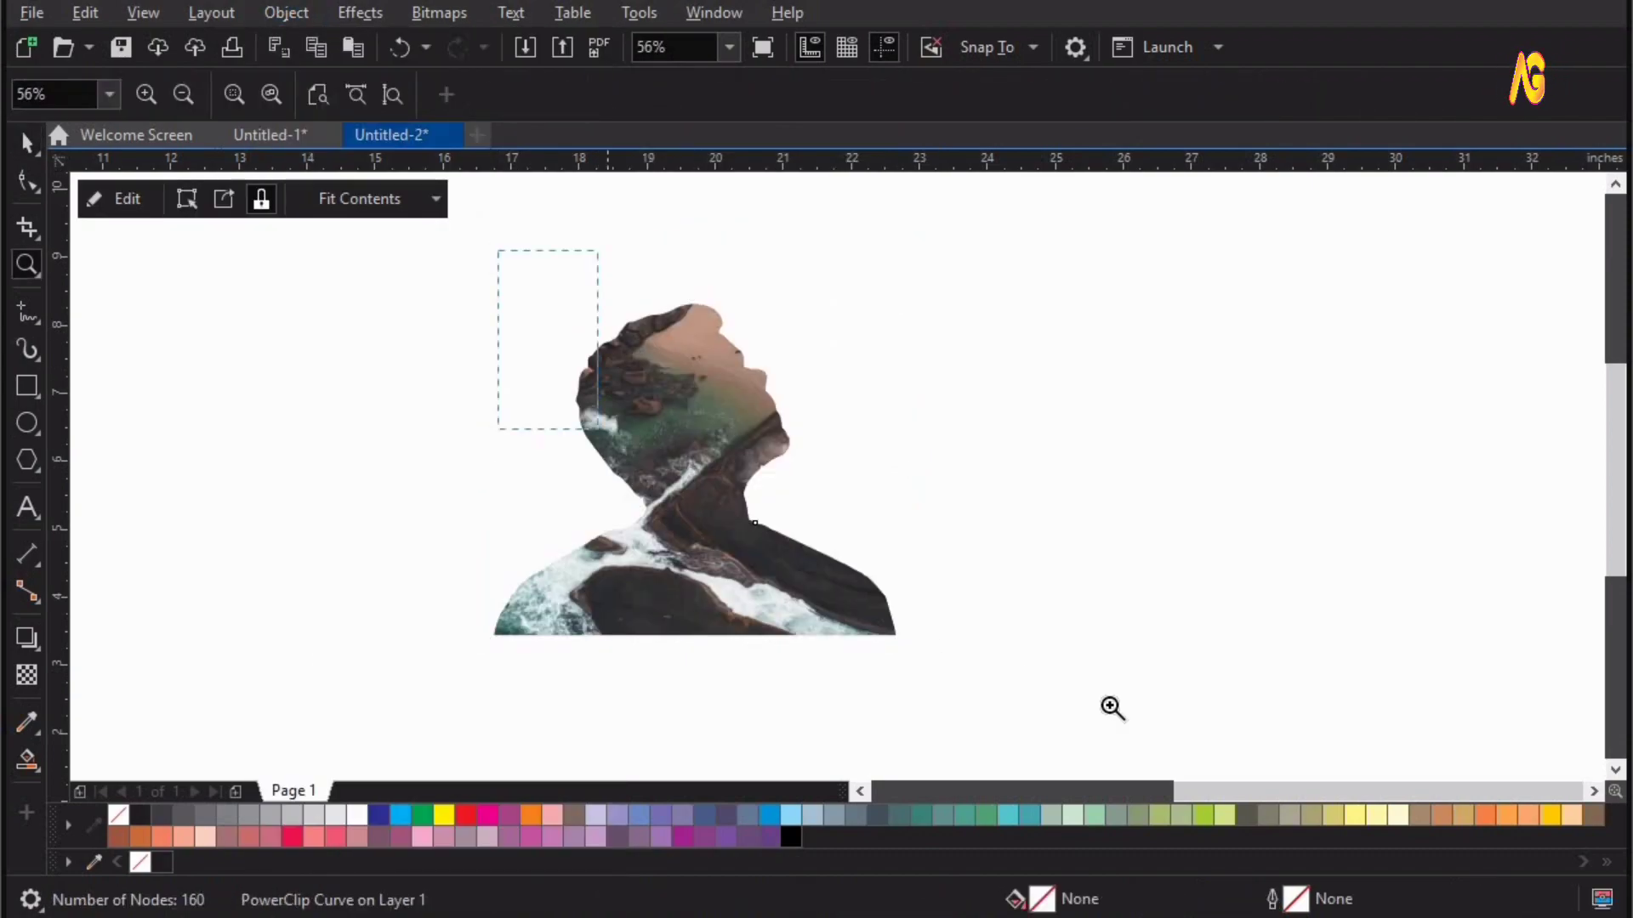
Extract the rocks-and-water photo from the portrait's PowerClip
{"action": "scroll", "coordinate": [1135, 716], "scroll_direction": "up", "scroll_amount": 1}
{"action": "scroll", "coordinate": [959, 645], "scroll_direction": "down", "scroll_amount": 3}
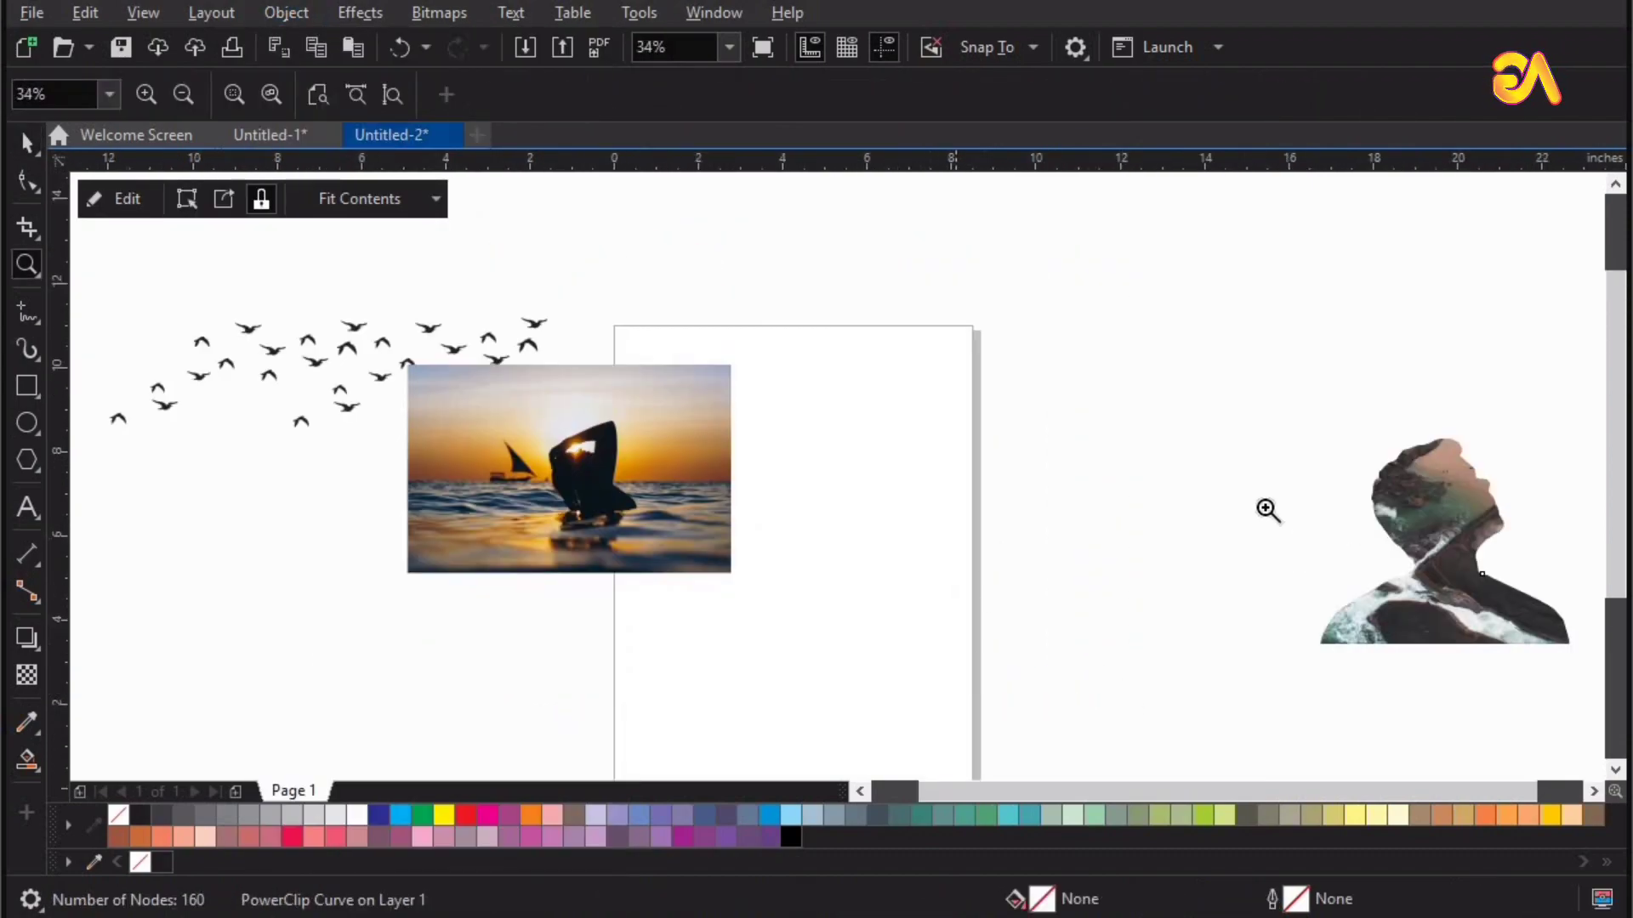
{"action": "left_click_drag", "start_coordinate": [1221, 416], "coordinate": [1595, 713]}
{"action": "key", "text": "space"}
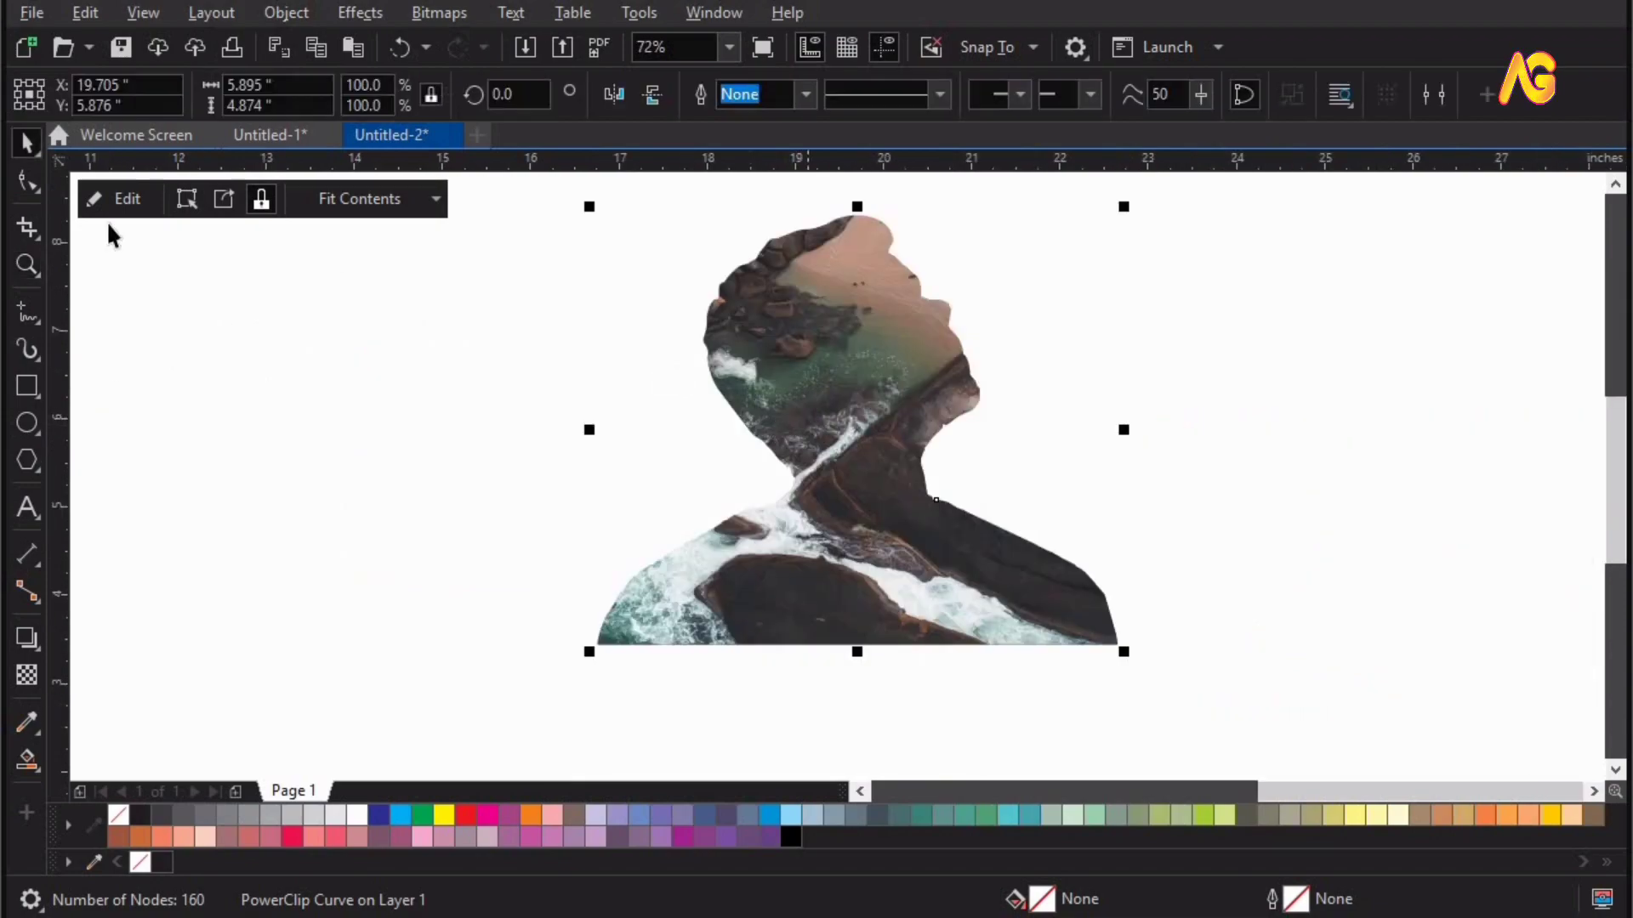
{"action": "left_click", "coordinate": [223, 199]}
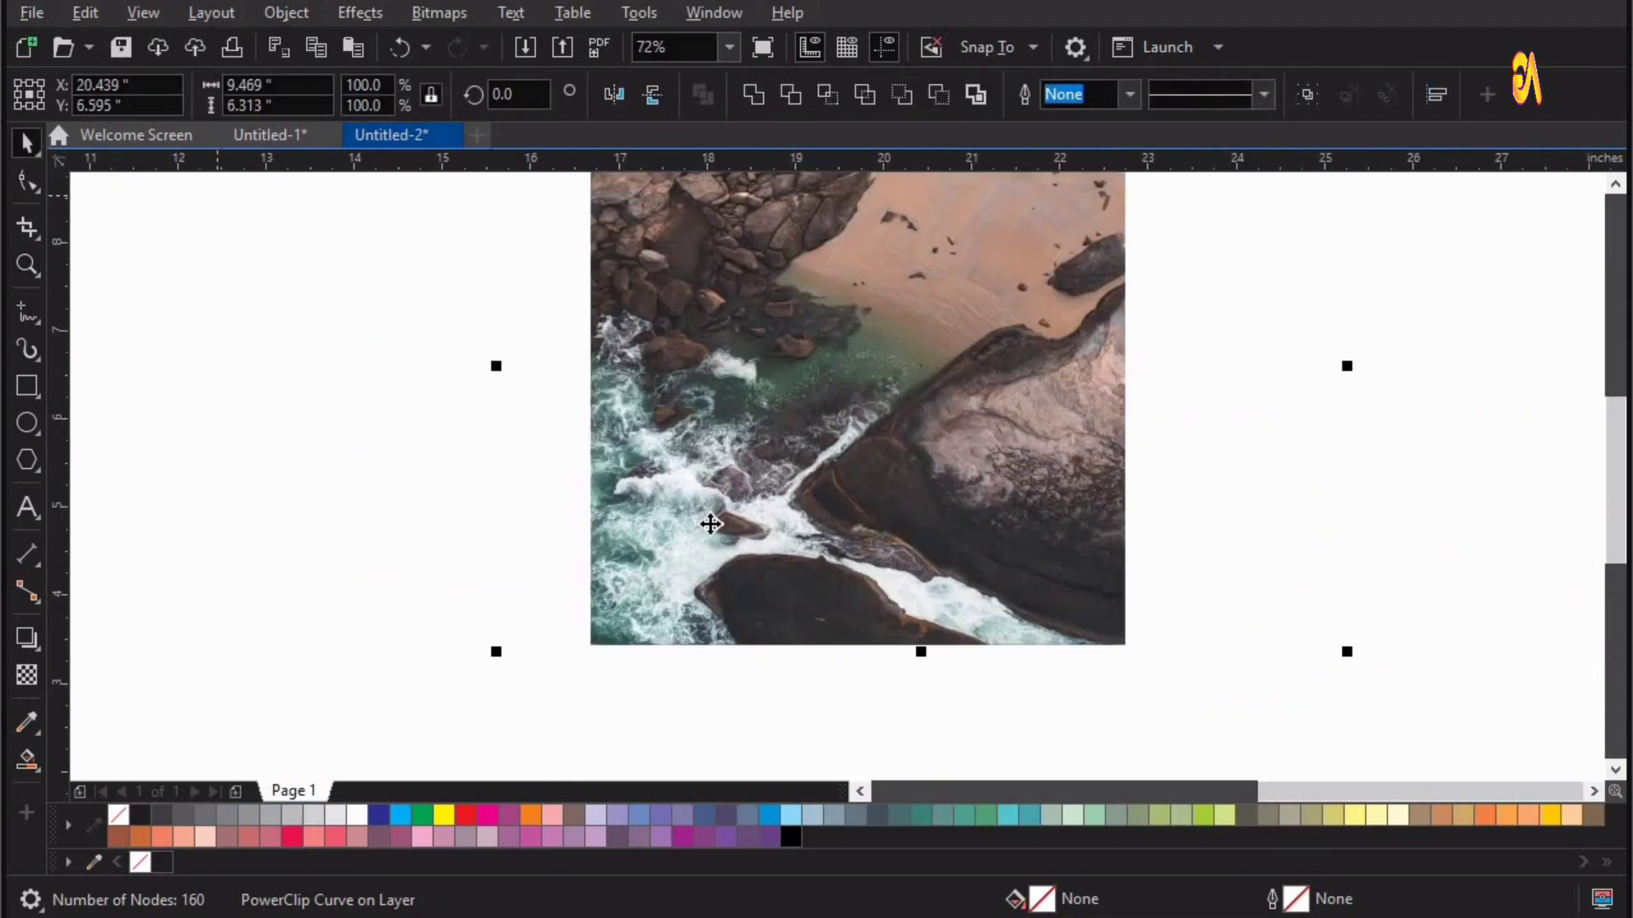
Try to fade out the upper part of the extracted rocks-and-water photo with a linear transparency
{"action": "scroll", "coordinate": [1262, 759], "scroll_direction": "down", "scroll_amount": 3}
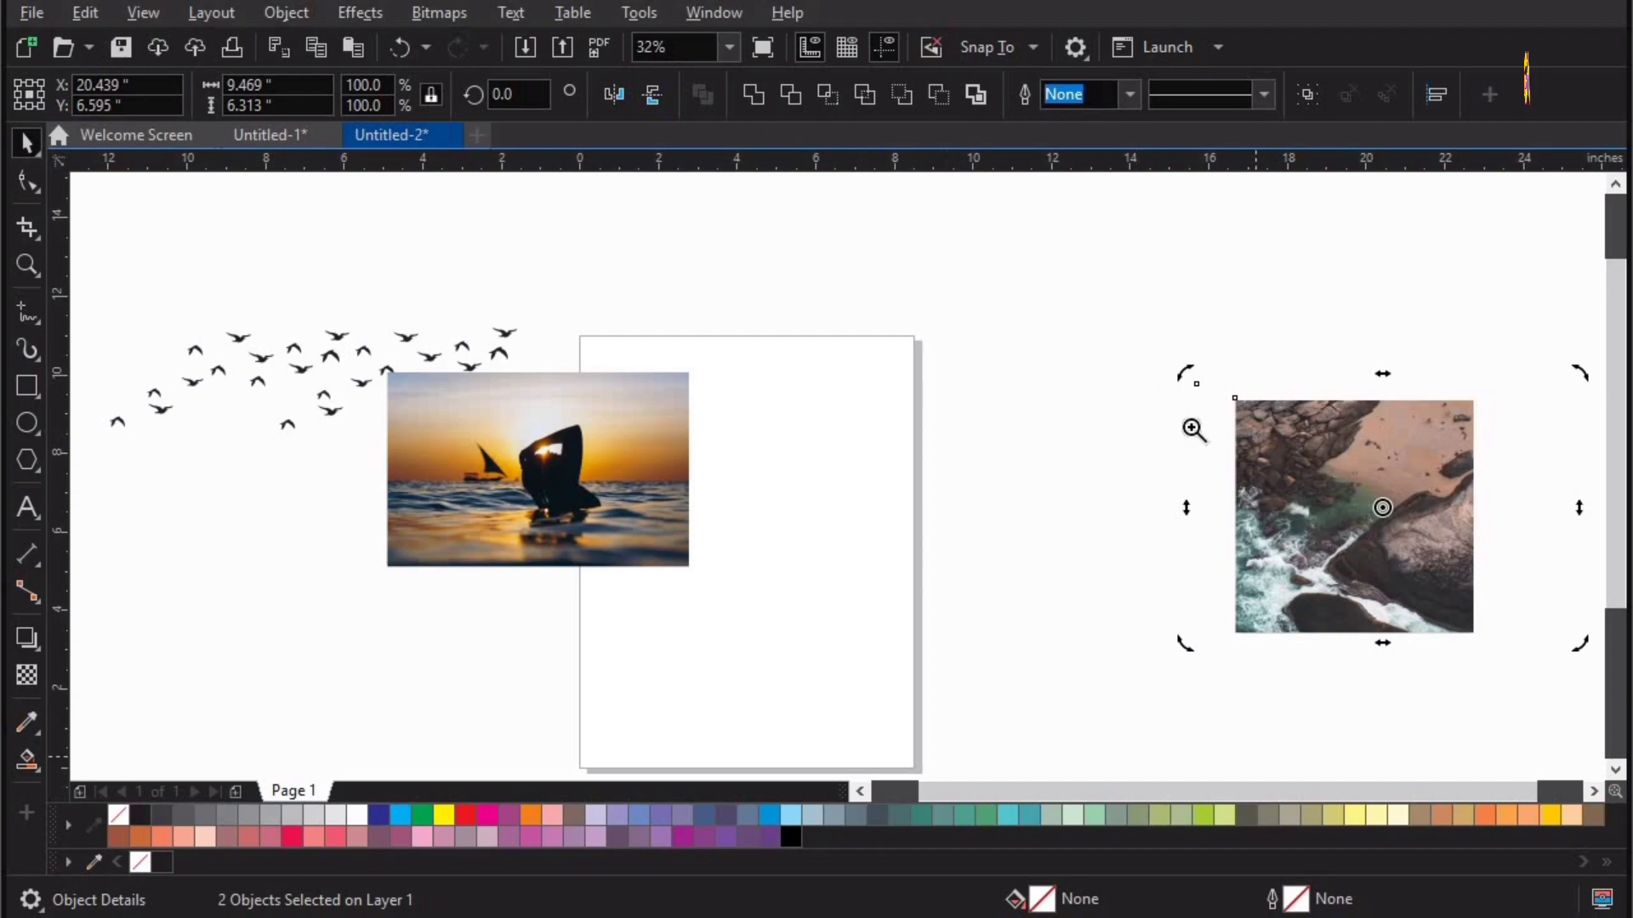
{"action": "left_click_drag", "start_coordinate": [1140, 365], "coordinate": [1565, 680]}
{"action": "key", "text": "space"}
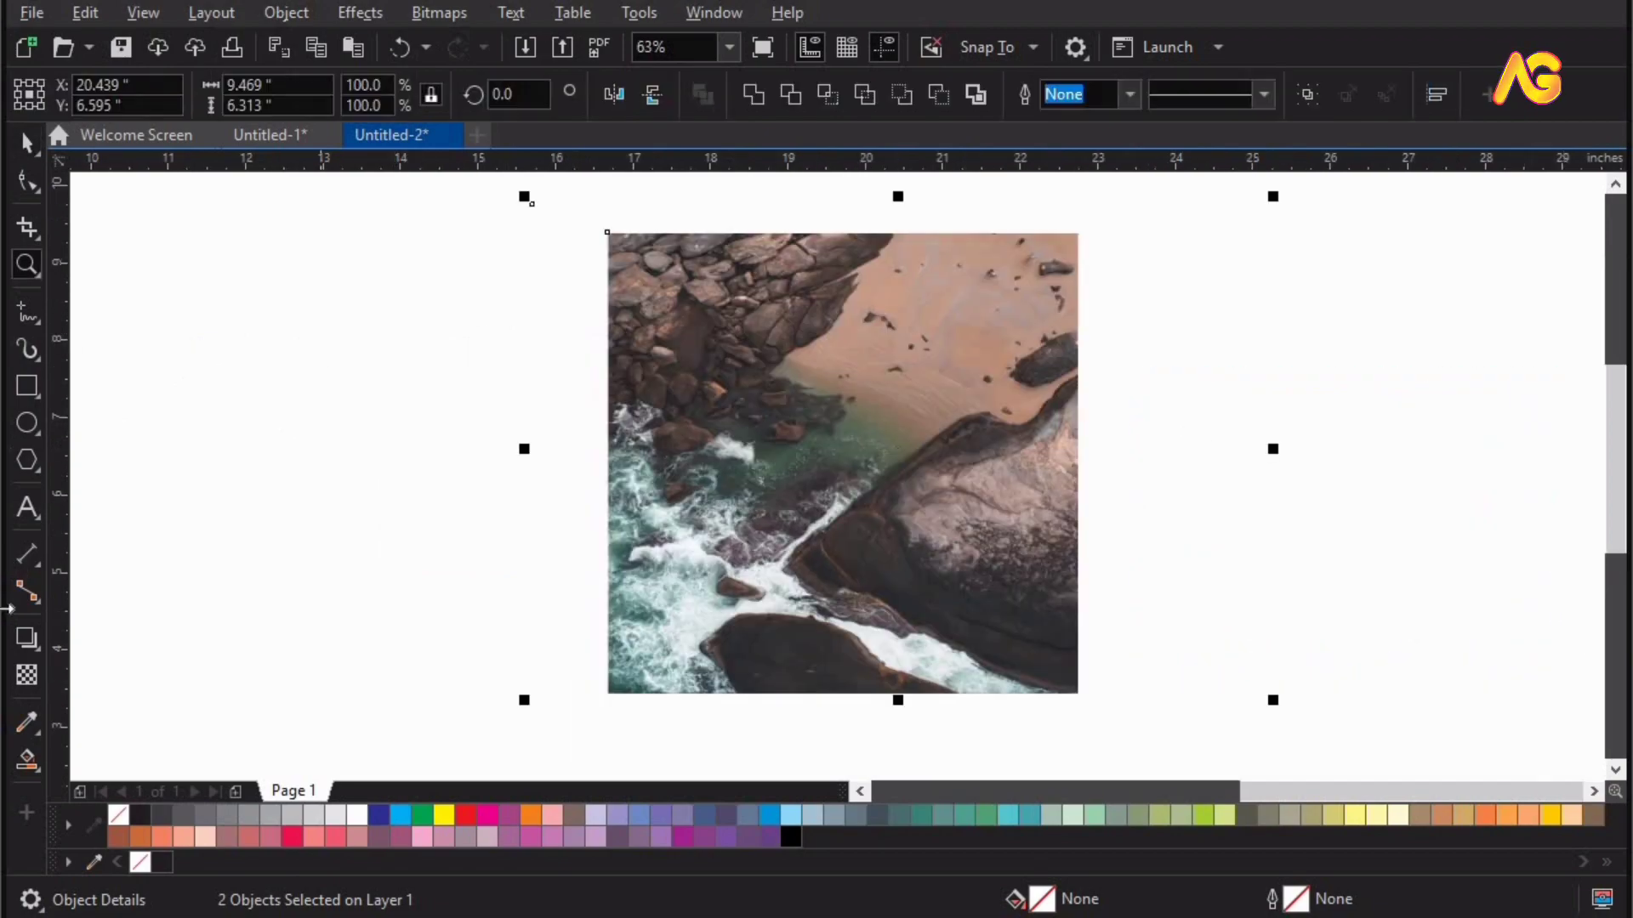
{"action": "left_click", "coordinate": [26, 681]}
{"action": "mouse_move", "coordinate": [819, 387]}
{"action": "left_mouse_down"}
{"action": "mouse_move", "coordinate": [799, 579]}
{"action": "mouse_move", "coordinate": [835, 583]}
{"action": "mouse_move", "coordinate": [831, 559]}
{"action": "left_mouse_up"}
{"action": "key", "text": "space"}
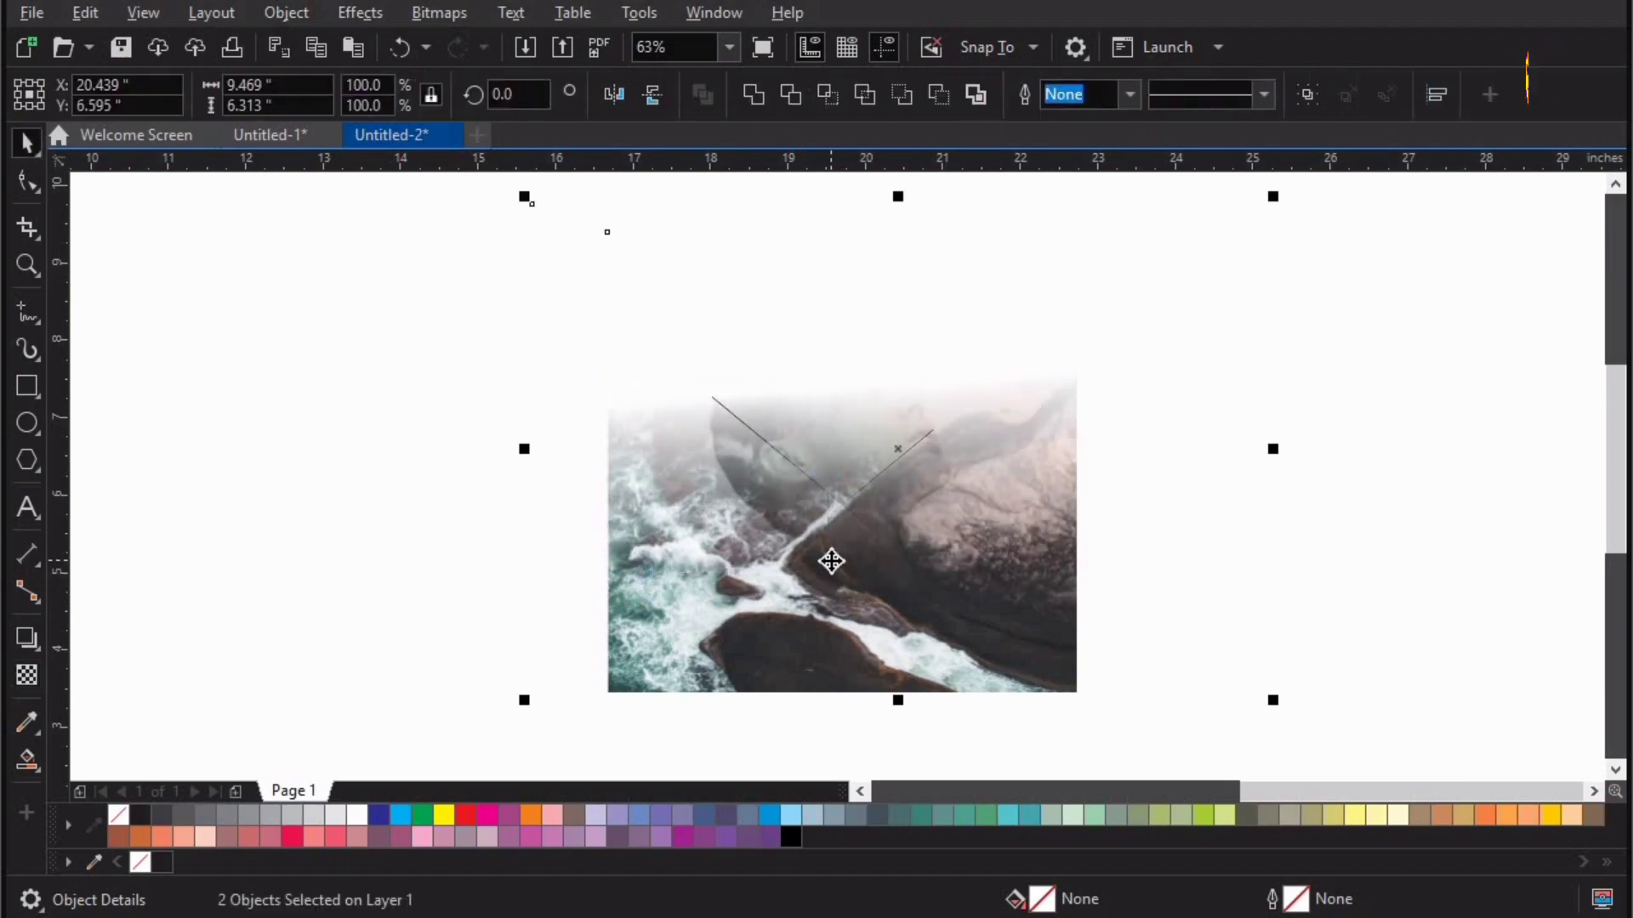
Inside the PowerClip, fade the upper part of the rocks-and-water photo with a linear transparency so the man's face shows
{"action": "left_click", "coordinate": [29, 679]}
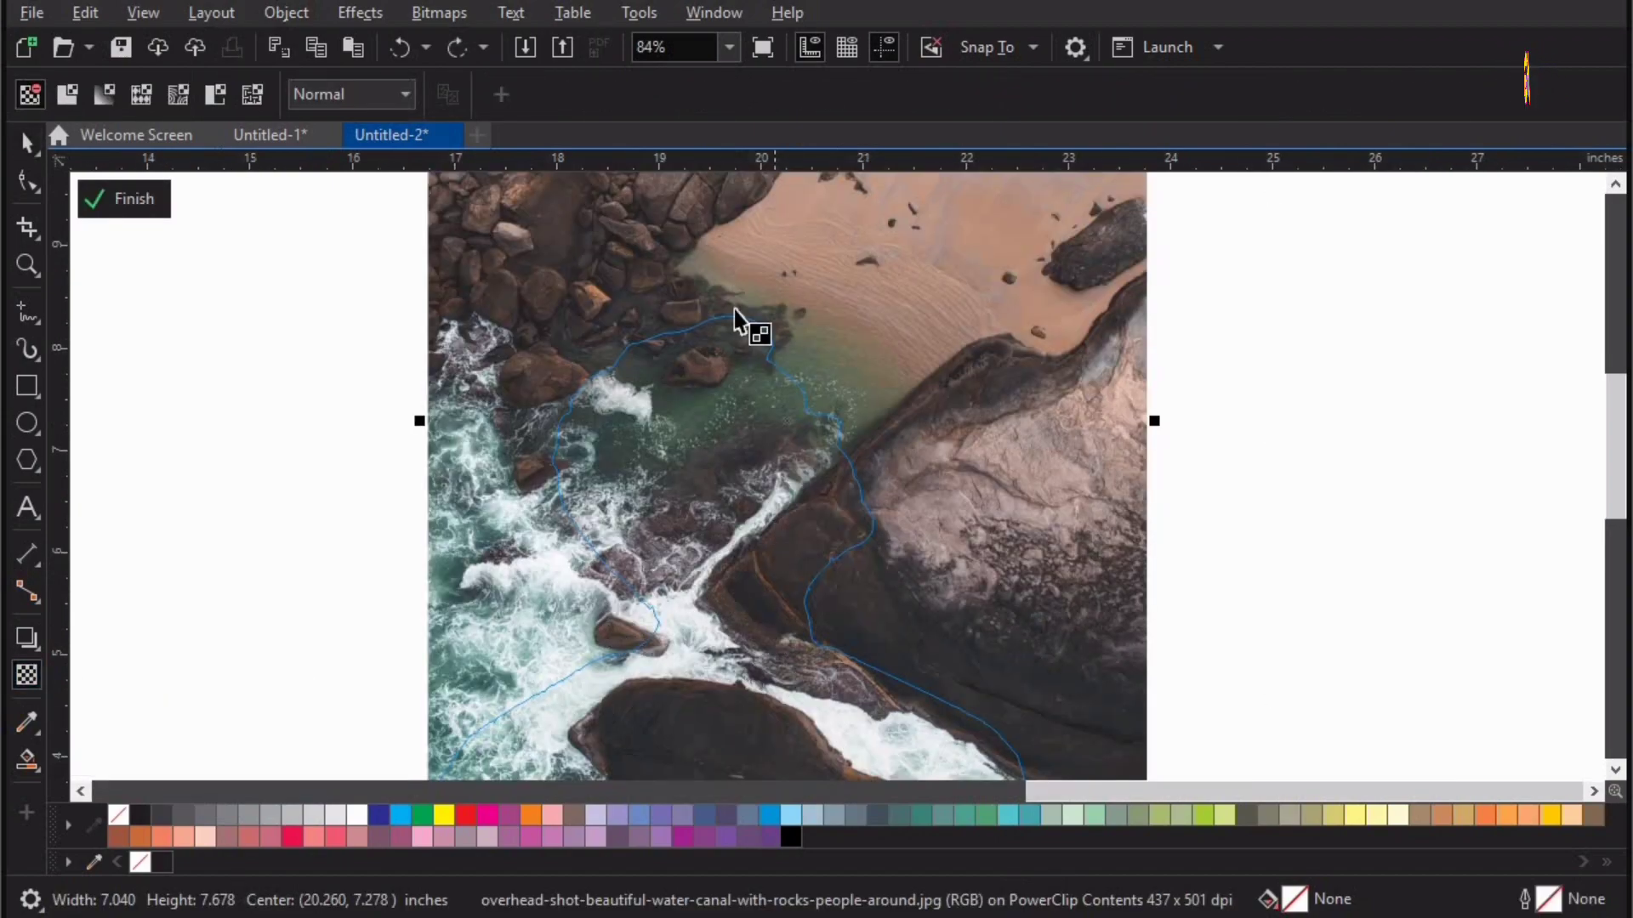
{"action": "left_click_drag", "start_coordinate": [733, 310], "coordinate": [738, 346]}
{"action": "left_click_drag", "start_coordinate": [784, 561], "coordinate": [807, 565]}
{"action": "left_click_drag", "start_coordinate": [736, 342], "coordinate": [738, 423]}
{"action": "key", "text": "space"}
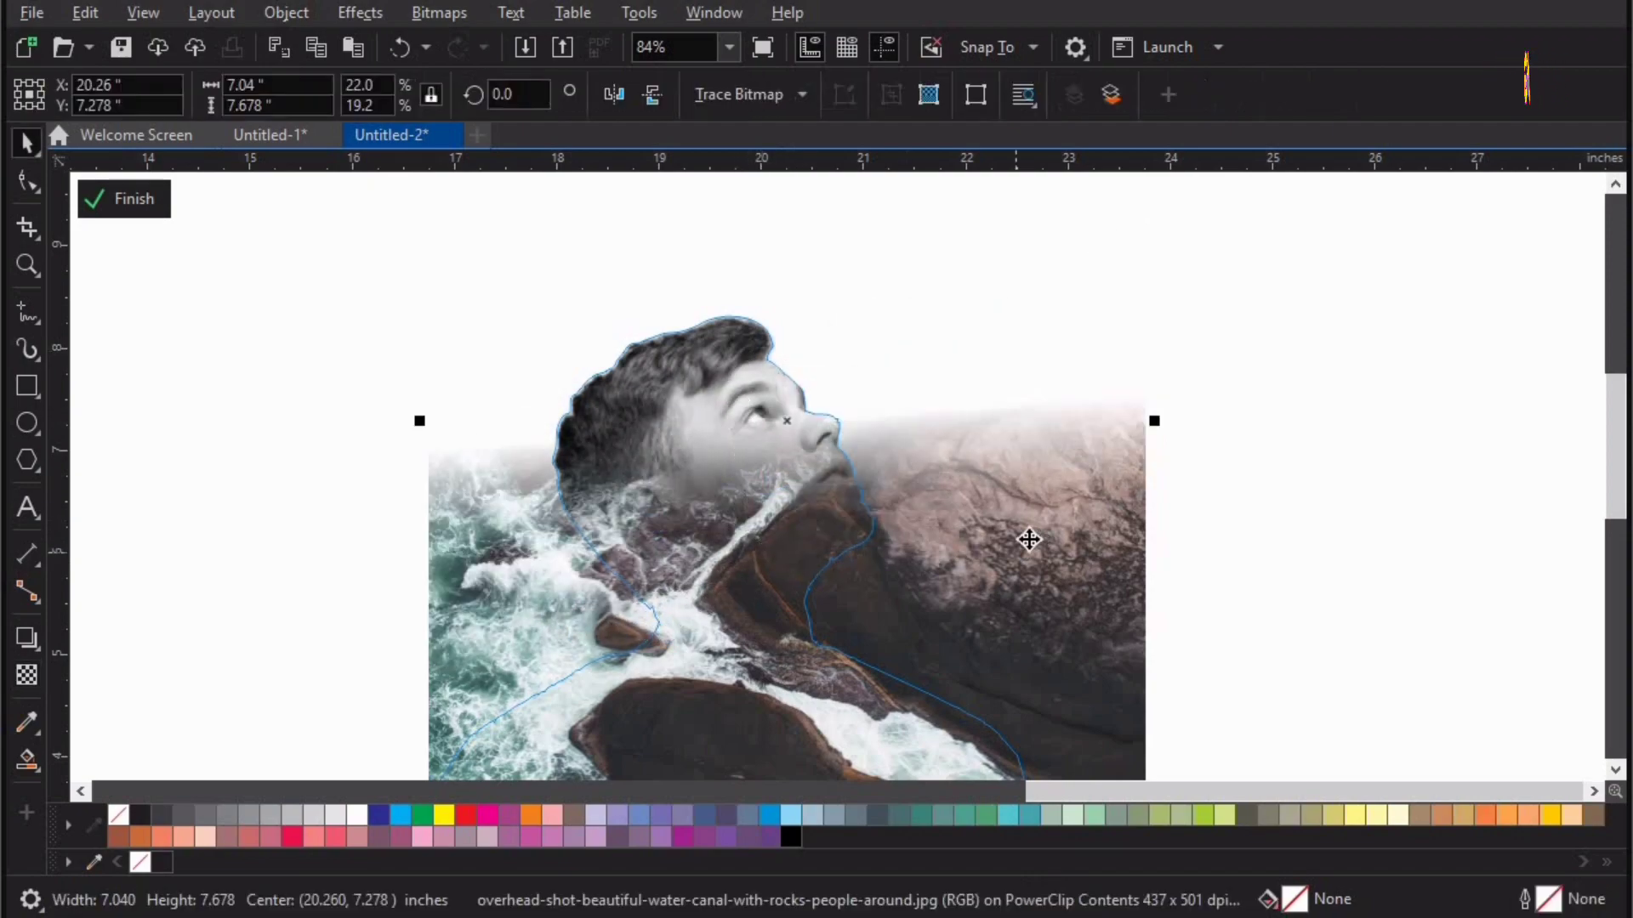
Convert the faded rocks-and-water photo to a 300 dpi CMYK bitmap with a transparent background
{"action": "left_click", "coordinate": [722, 94]}
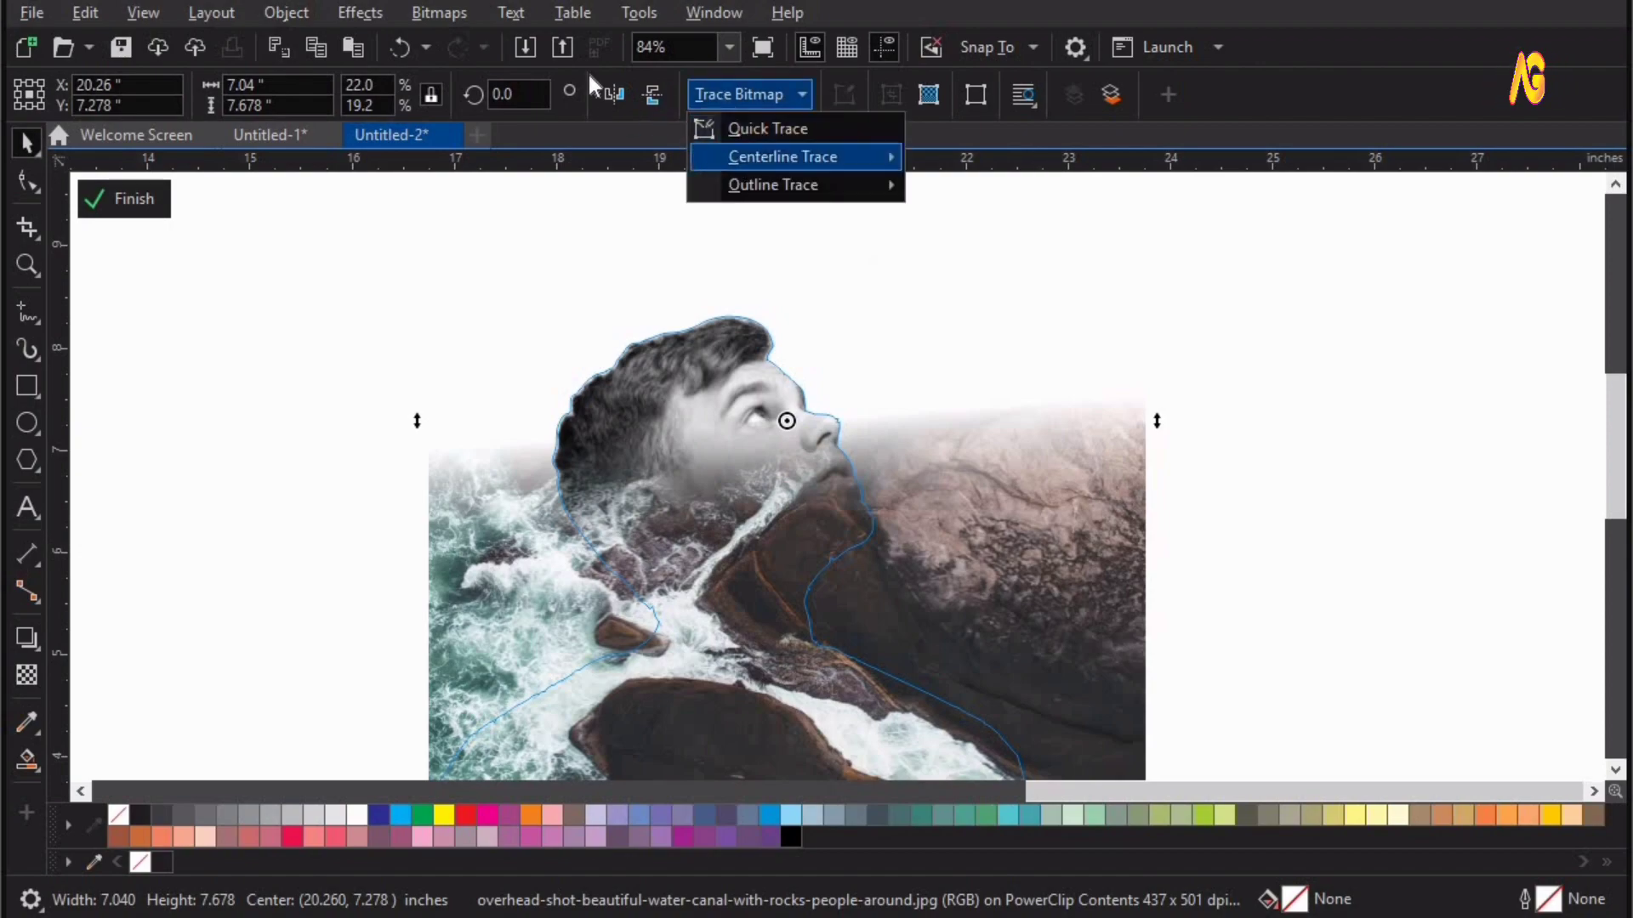
{"action": "key", "text": "Escape"}
{"action": "left_click", "coordinate": [450, 15]}
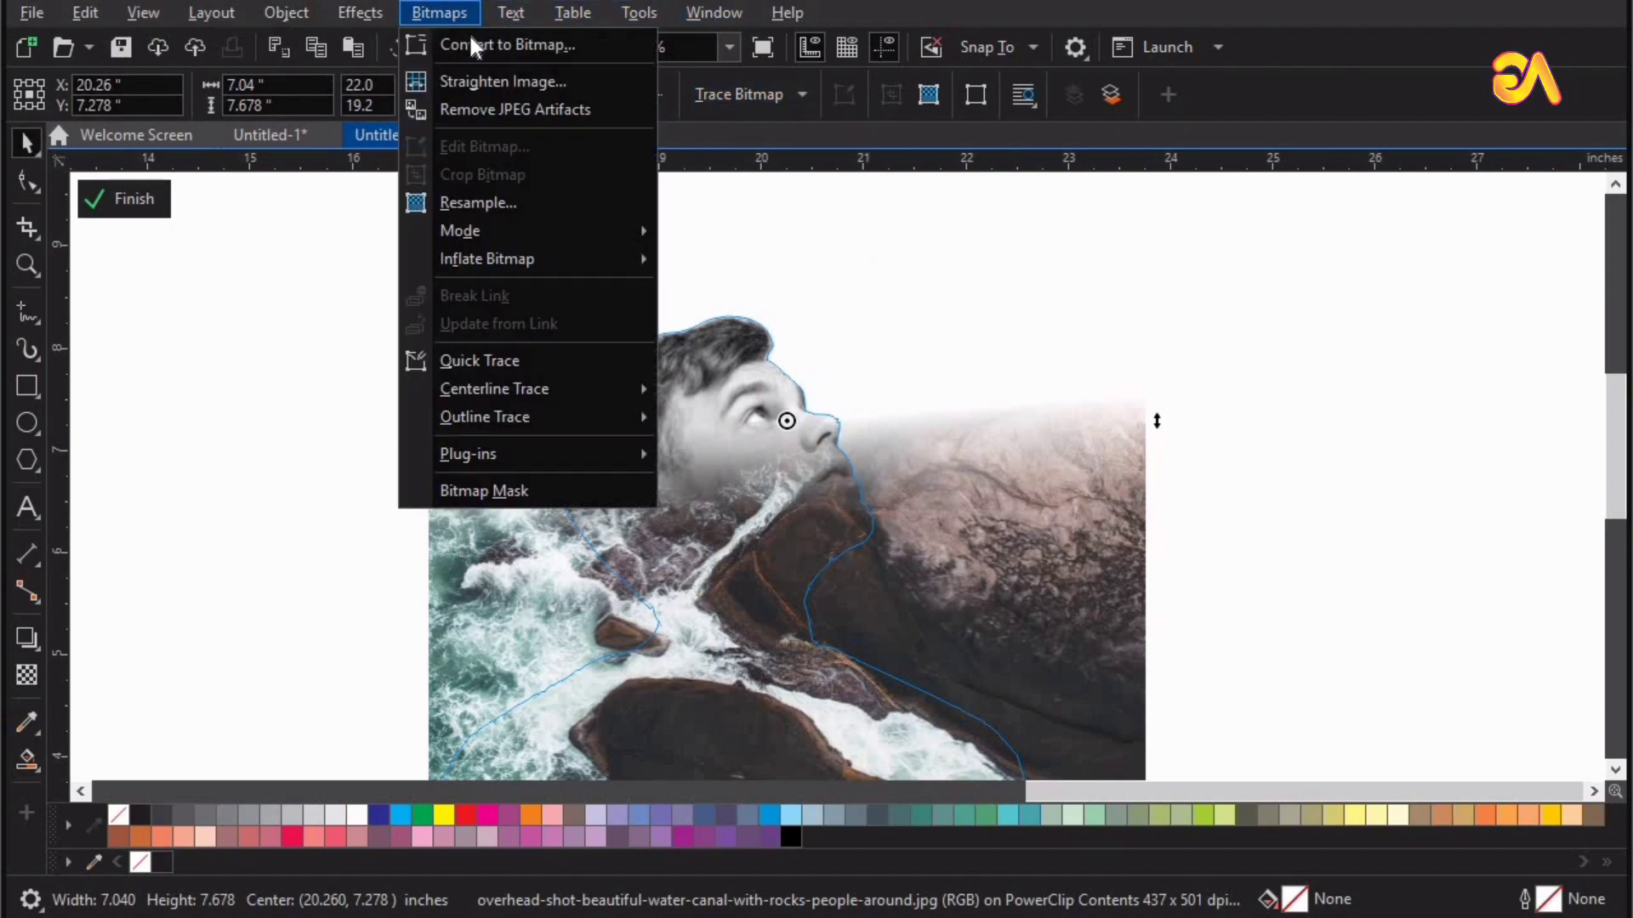
{"action": "left_click", "coordinate": [471, 40]}
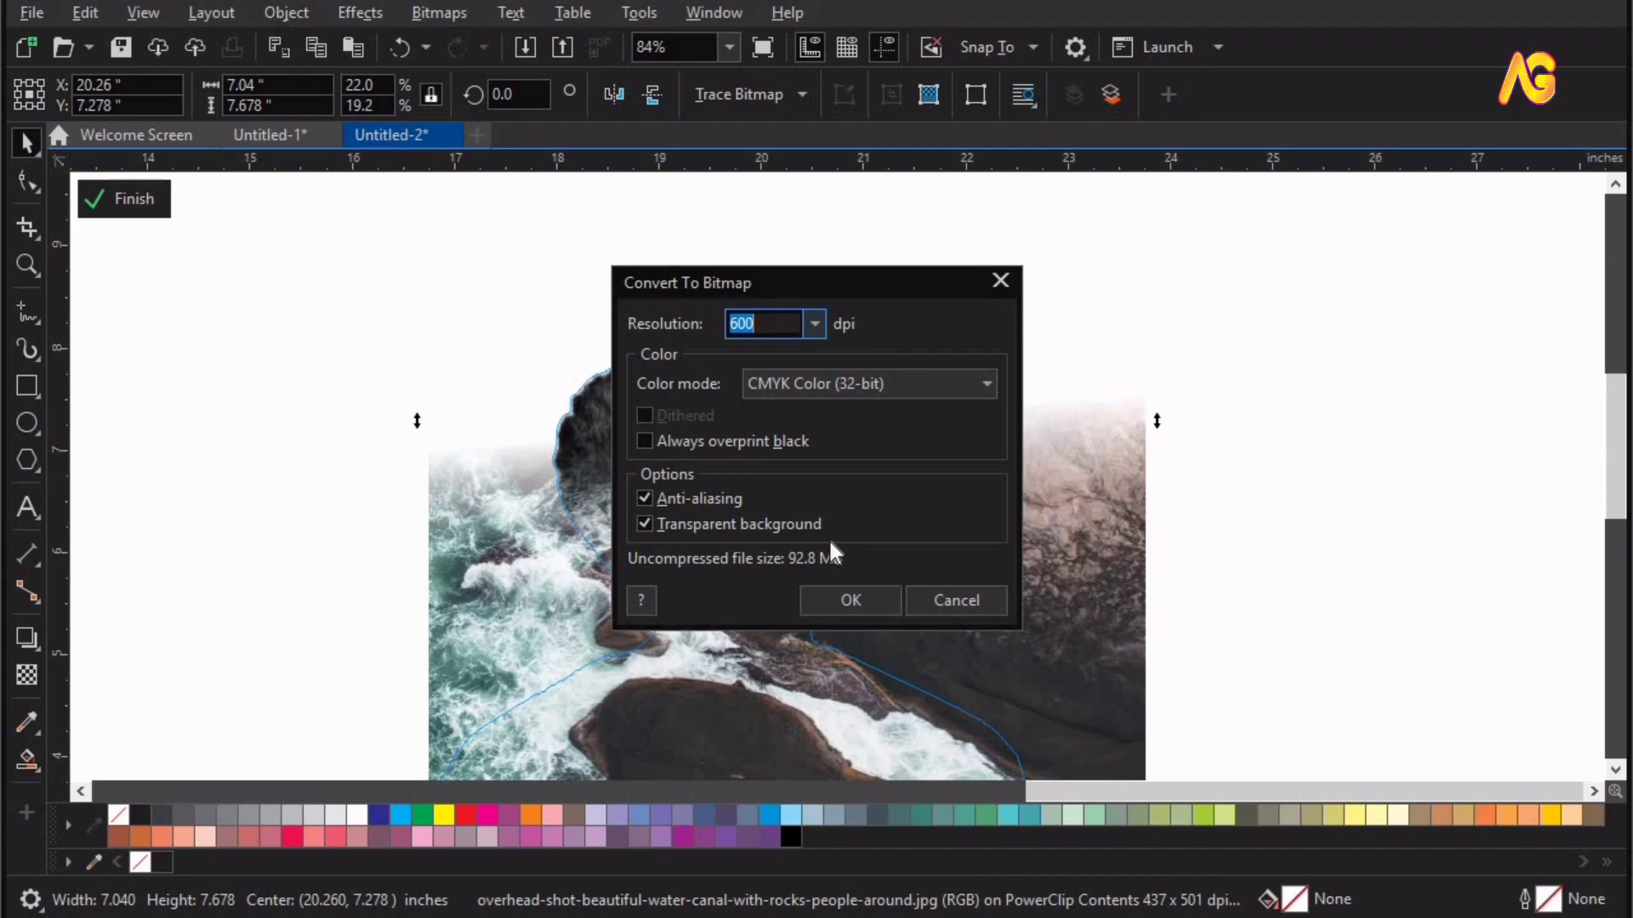
{"action": "type", "text": "3"}
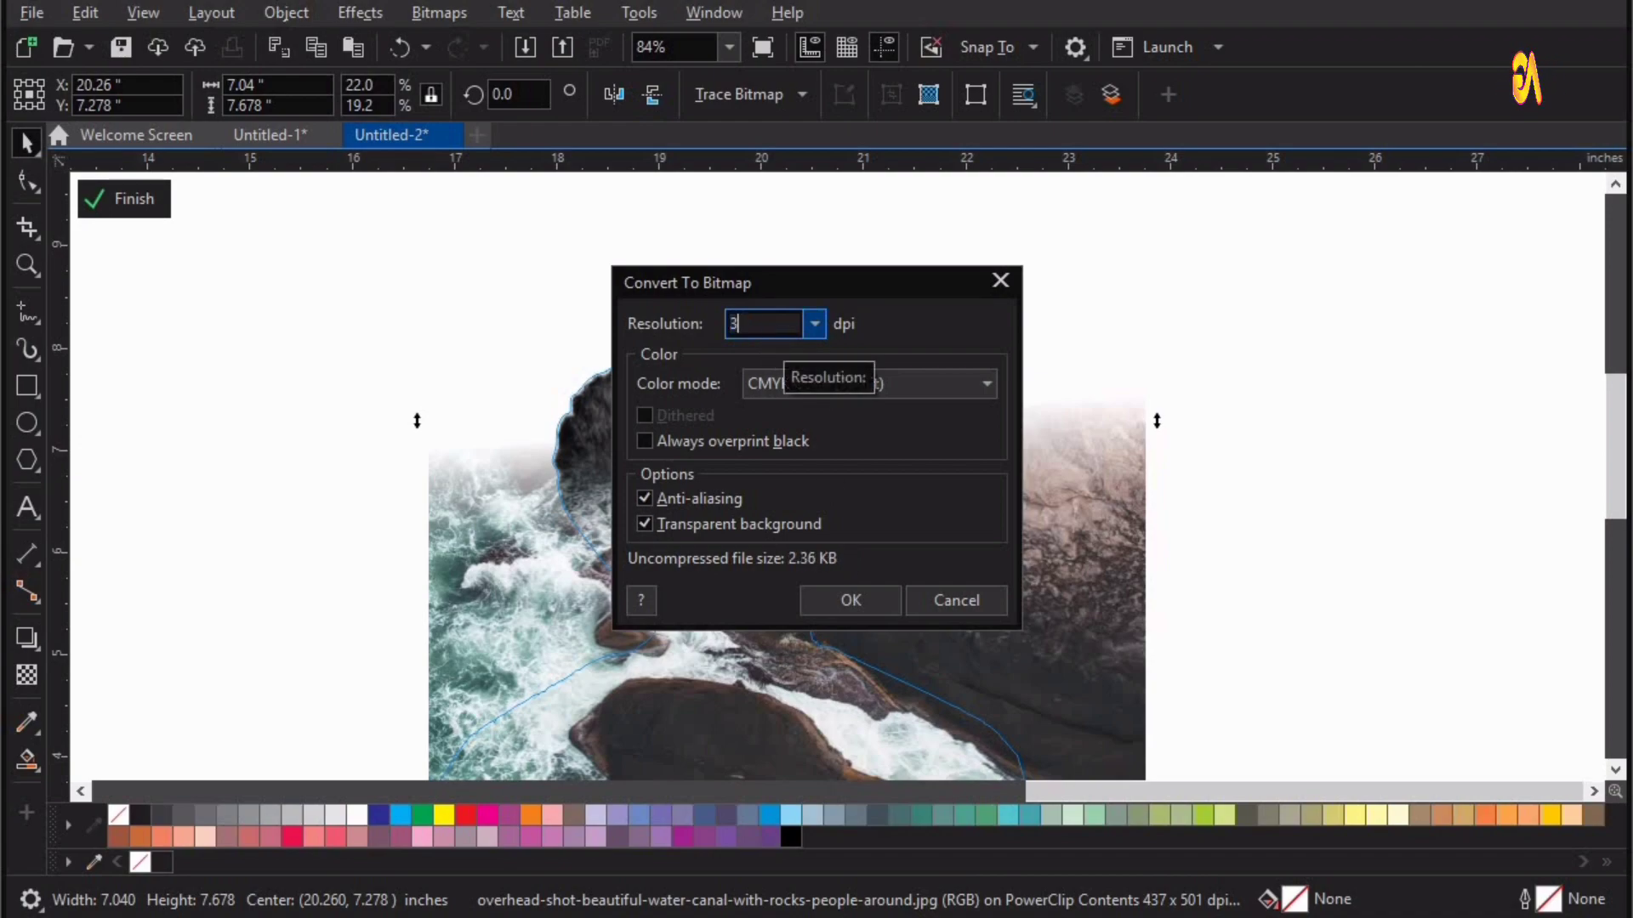
{"action": "type", "text": "00"}
{"action": "key", "text": "Return"}
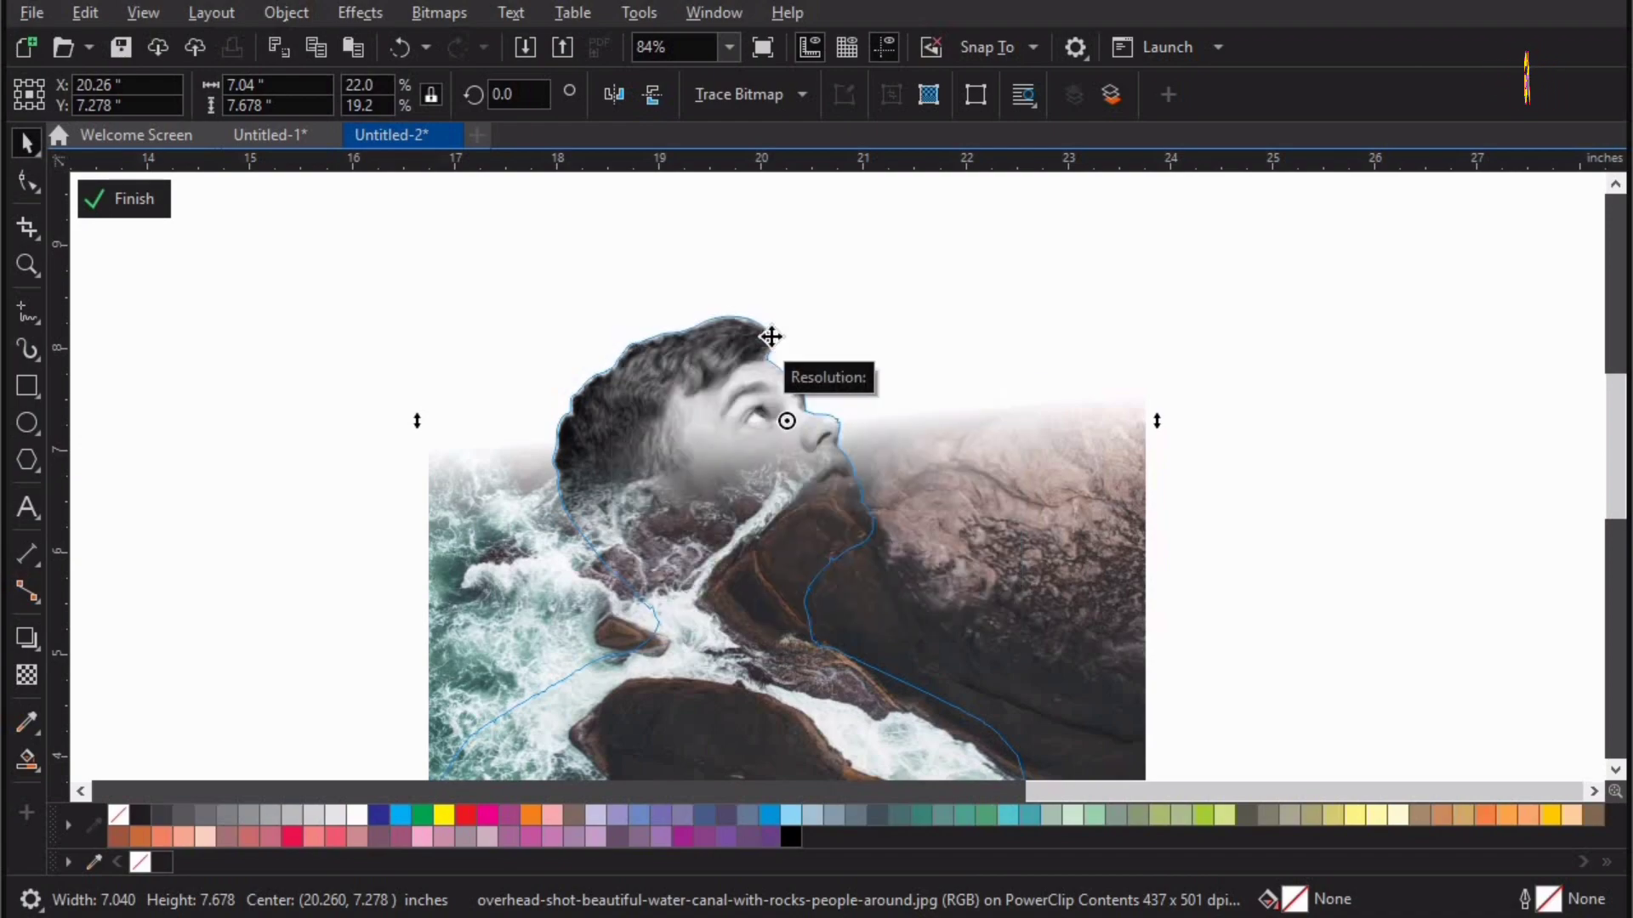
Fade the rocks-and-water photo around the jaw with a linear transparency at about 42°, and finish editing the PowerClip
{"action": "left_click", "coordinate": [26, 676]}
{"action": "left_click_drag", "start_coordinate": [823, 551], "coordinate": [891, 488]}
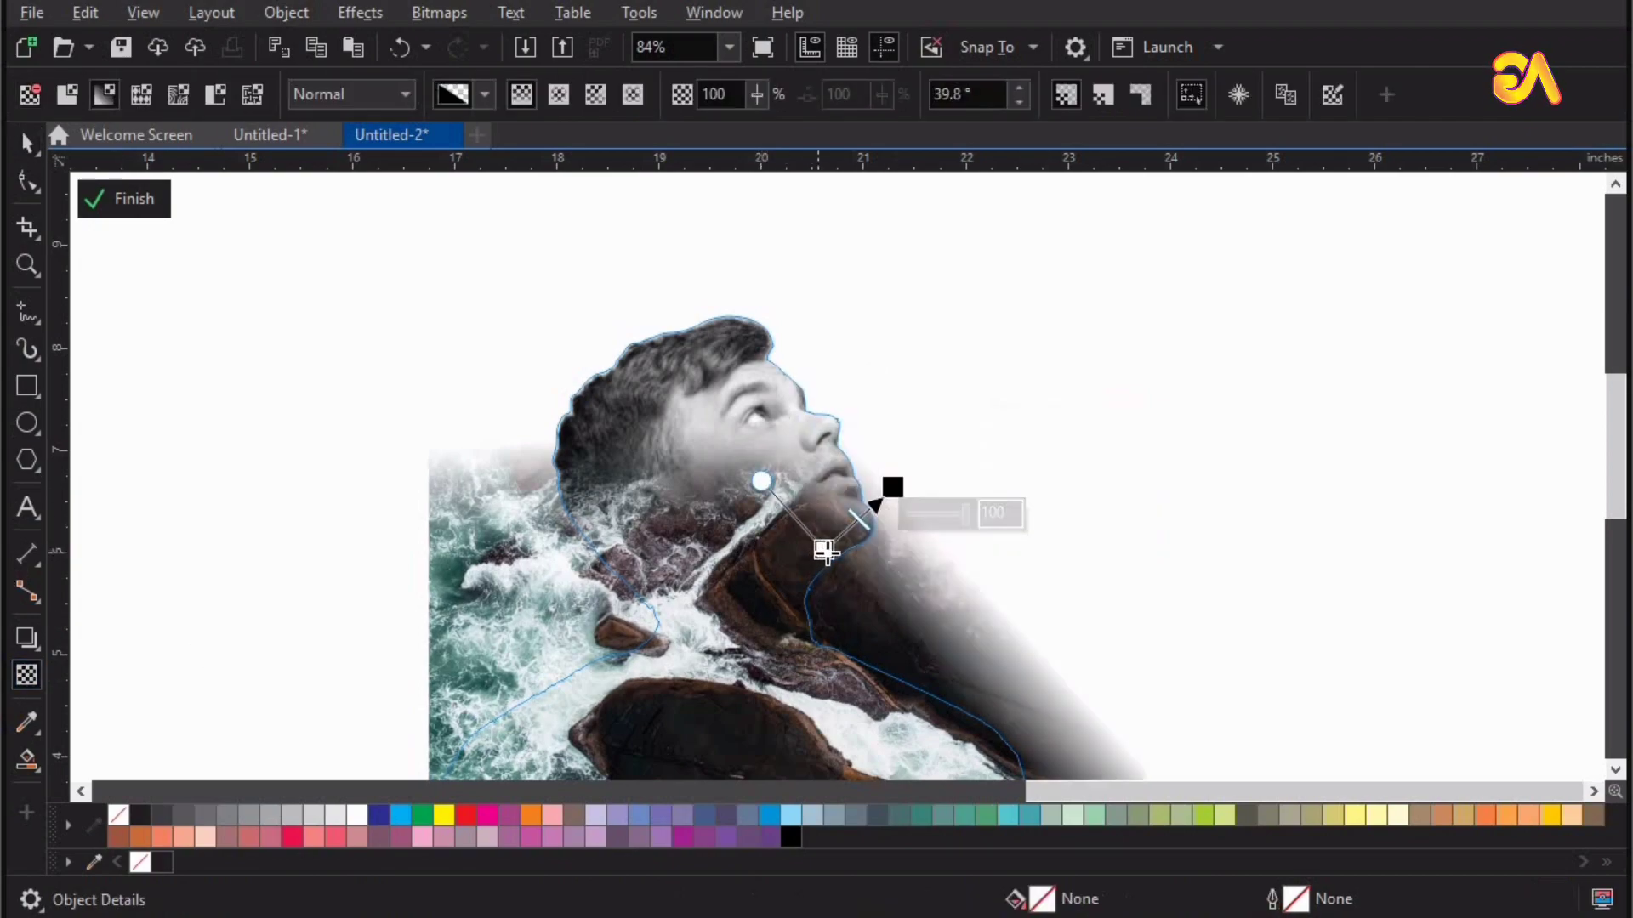
{"action": "left_click_drag", "start_coordinate": [821, 557], "coordinate": [818, 560]}
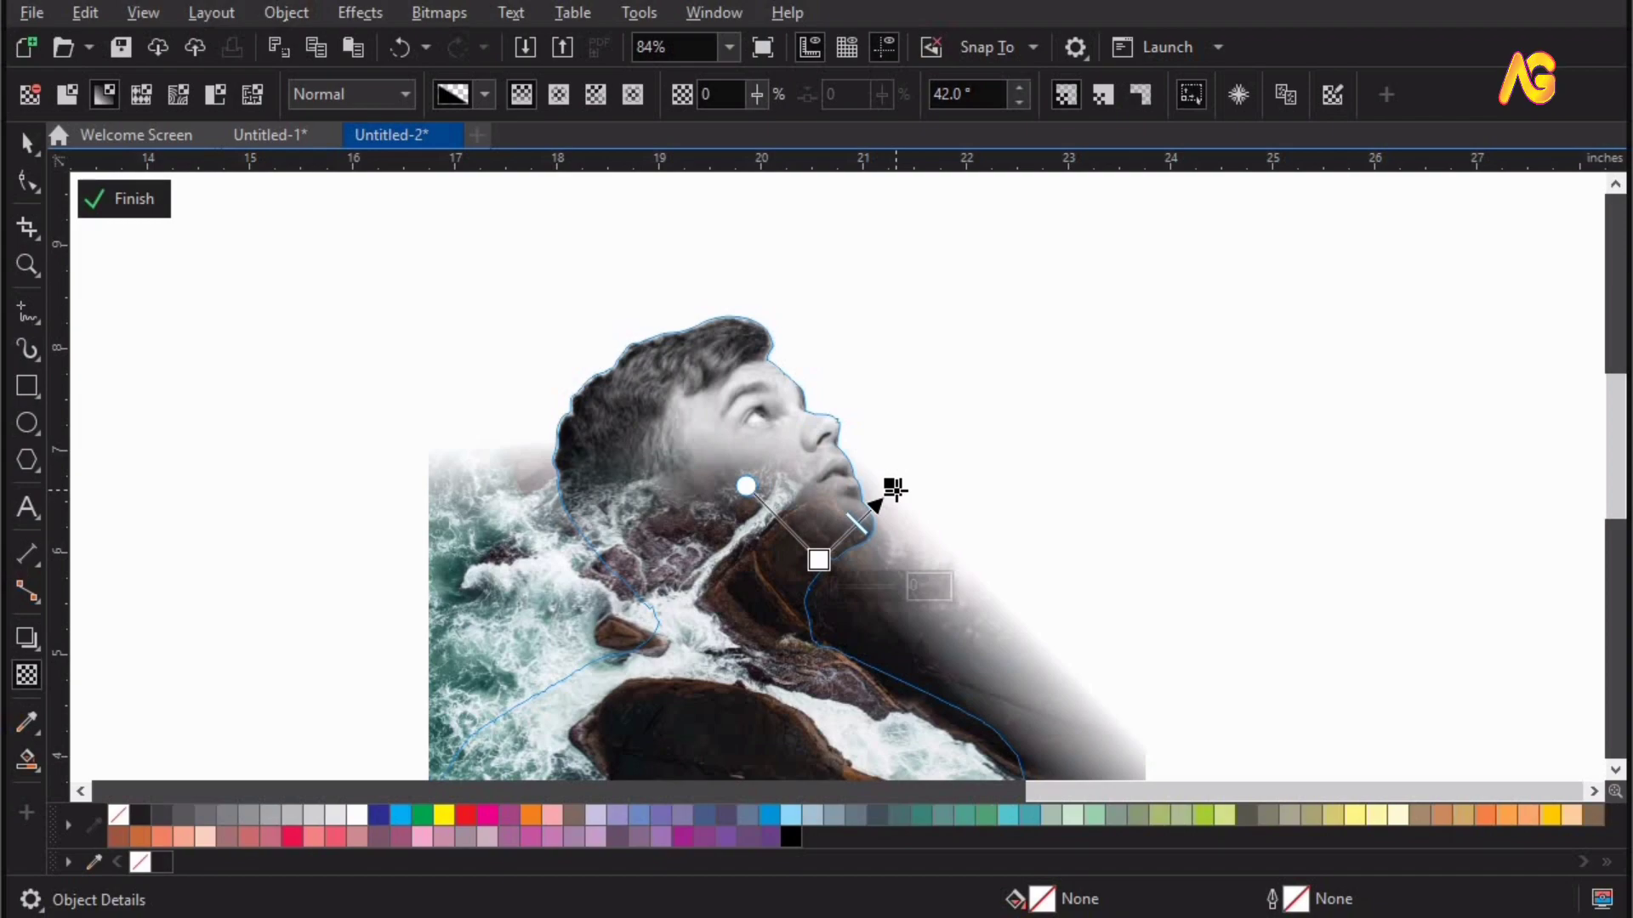
{"action": "key", "text": "space"}
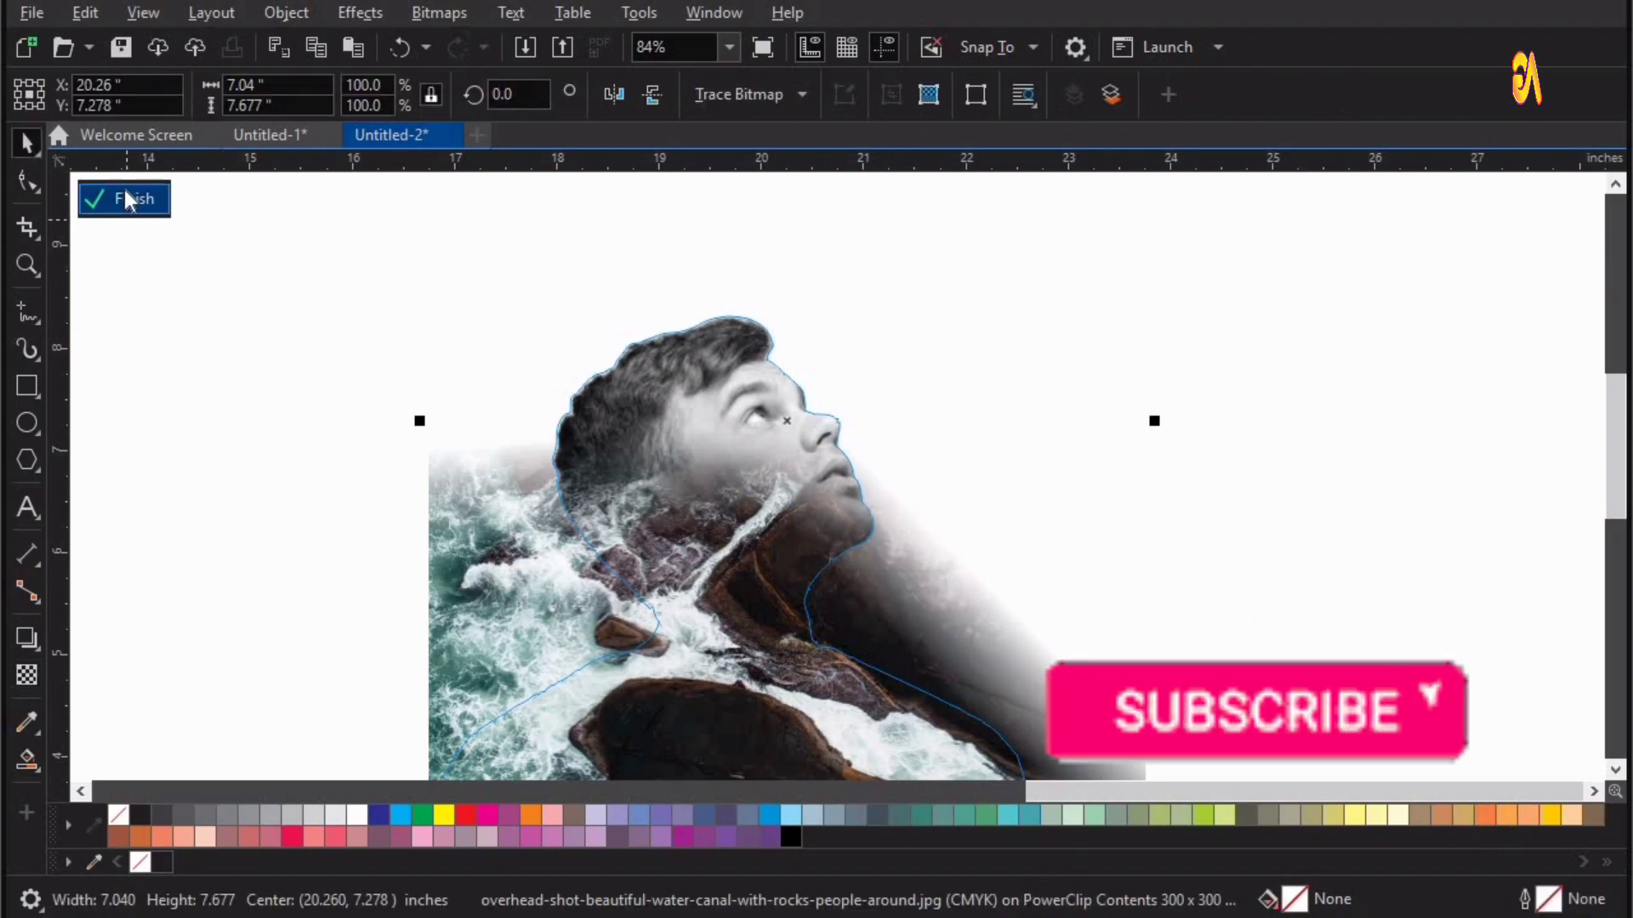
{"action": "left_click", "coordinate": [126, 199]}
Move the ocean sunset photo onto the portrait and scale it proportionally to about 4.15 by 2.68 inches
{"action": "key", "text": "F4"}
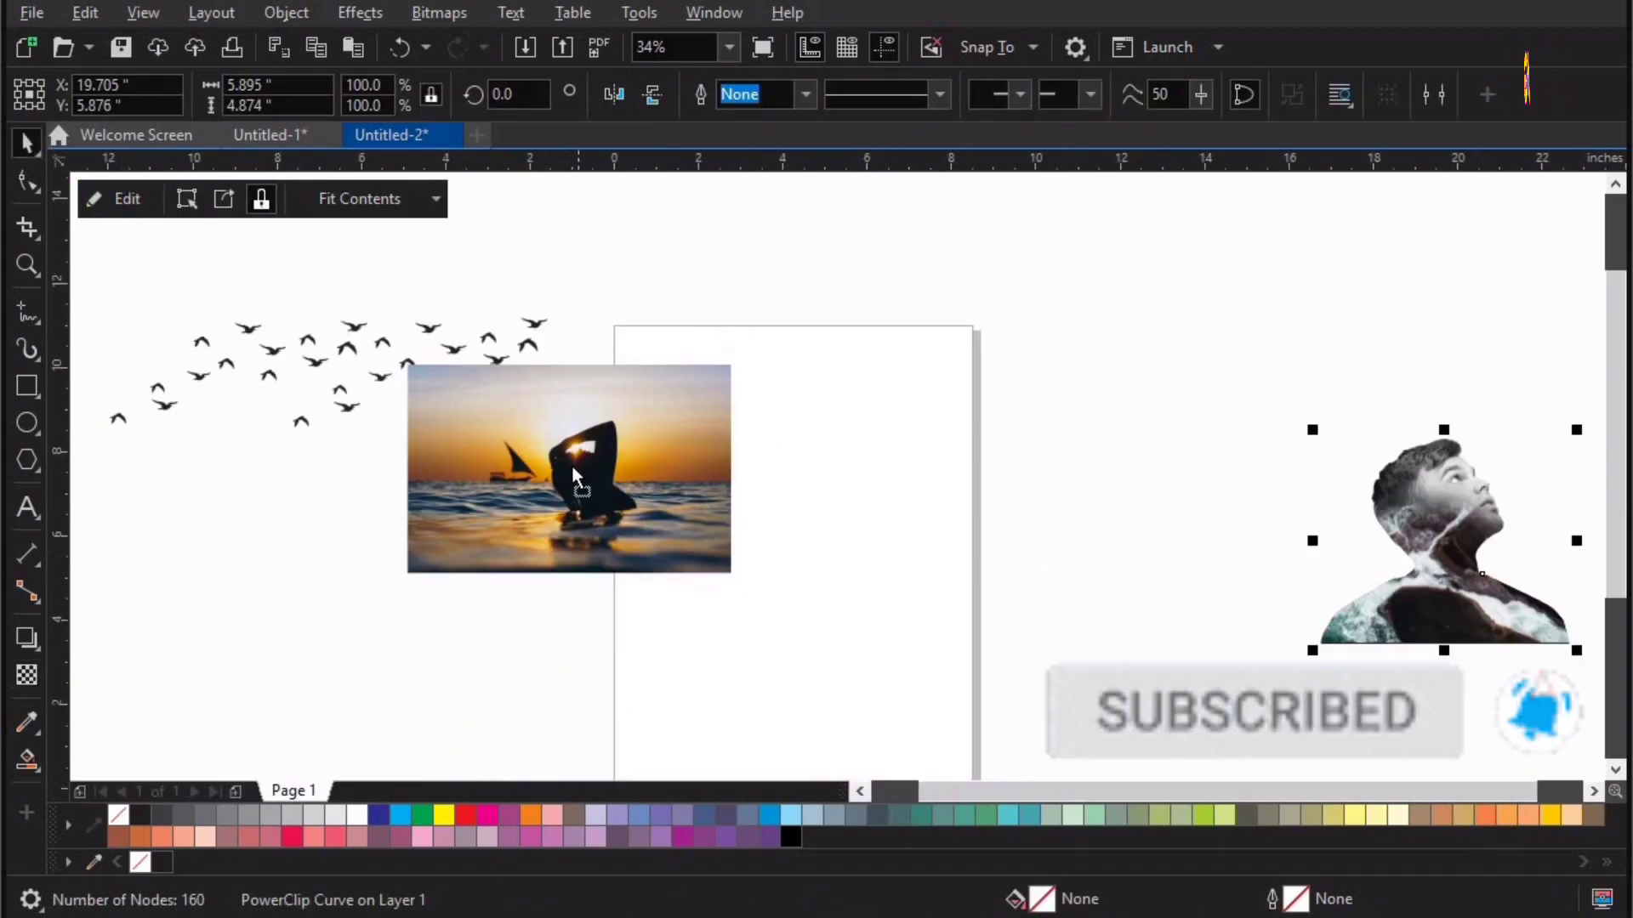
{"action": "left_click_drag", "start_coordinate": [571, 466], "coordinate": [1413, 477]}
{"action": "key", "text": "z"}
{"action": "left_click_drag", "start_coordinate": [1166, 327], "coordinate": [1628, 660]}
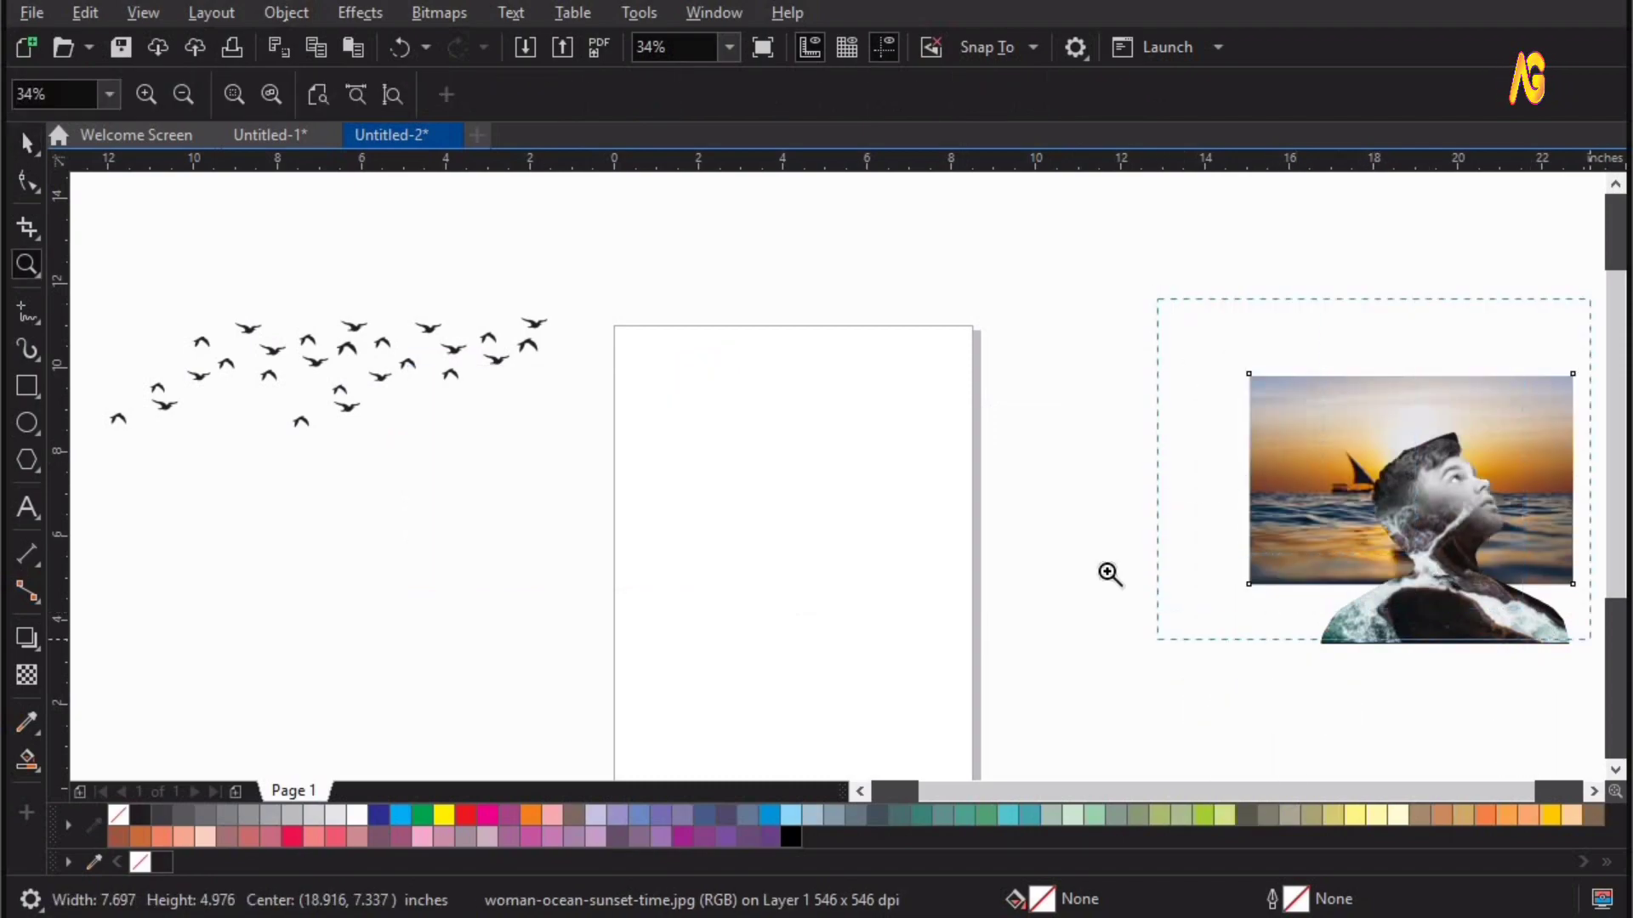
{"action": "left_click_drag", "start_coordinate": [1042, 314], "coordinate": [915, 374]}
{"action": "left_click_drag", "start_coordinate": [428, 277], "coordinate": [1310, 751]}
{"action": "key", "text": "space"}
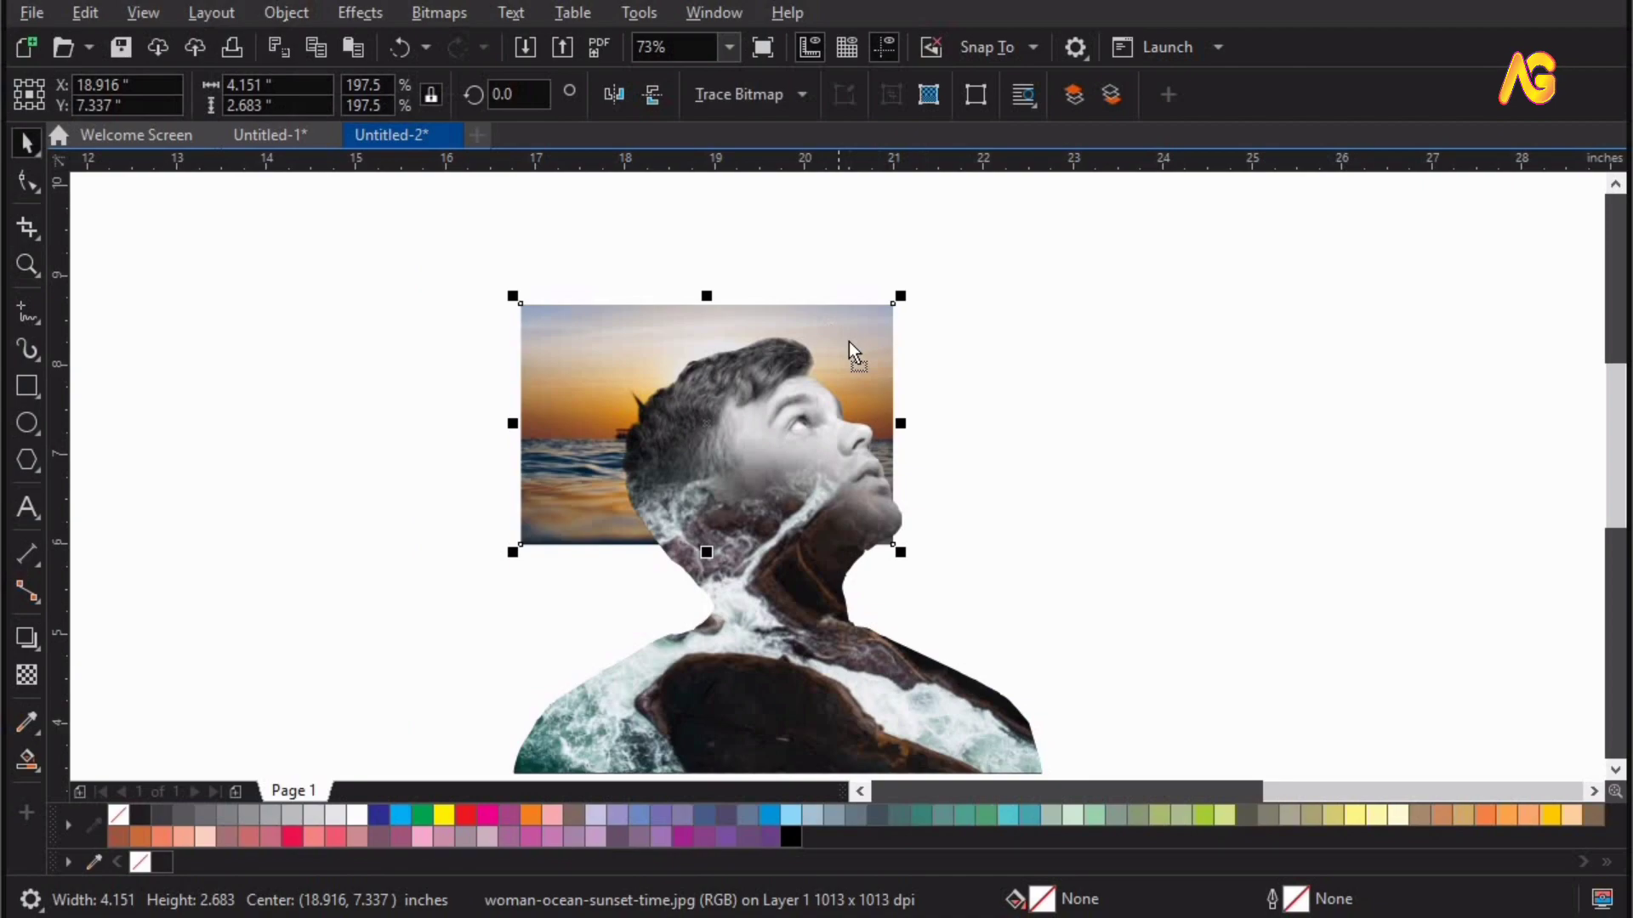
Shift the ocean sunset photo slightly toward the face and down so it covers the head
{"action": "left_click_drag", "start_coordinate": [841, 336], "coordinate": [865, 345]}
{"action": "key", "text": "z"}
{"action": "left_click_drag", "start_coordinate": [463, 274], "coordinate": [1294, 783]}
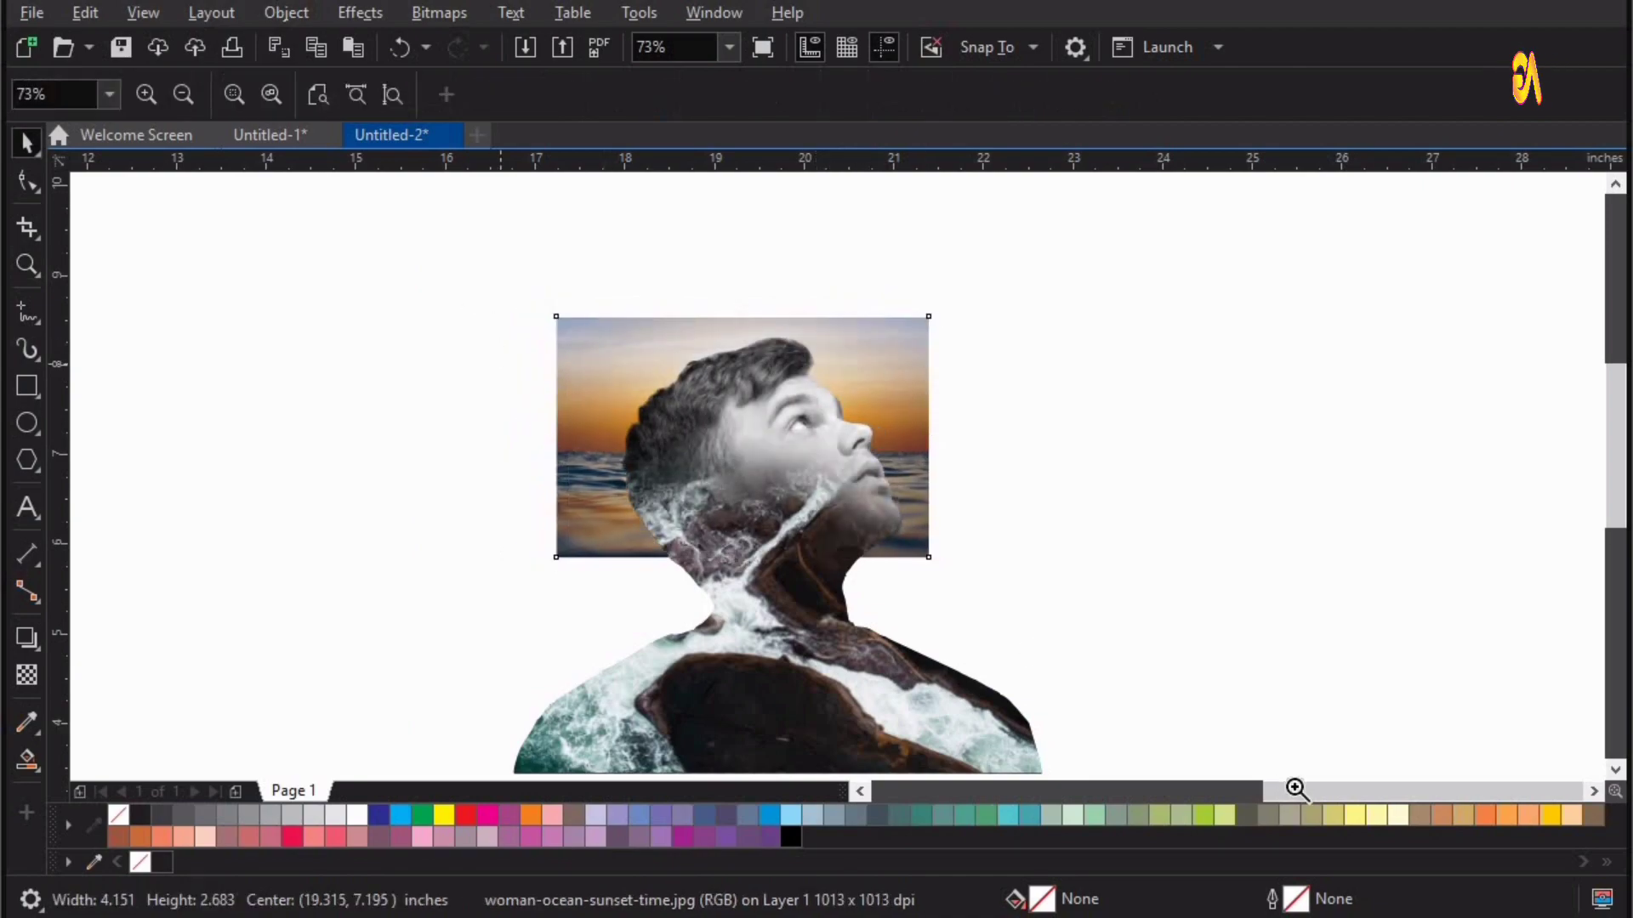
{"action": "key", "text": "space"}
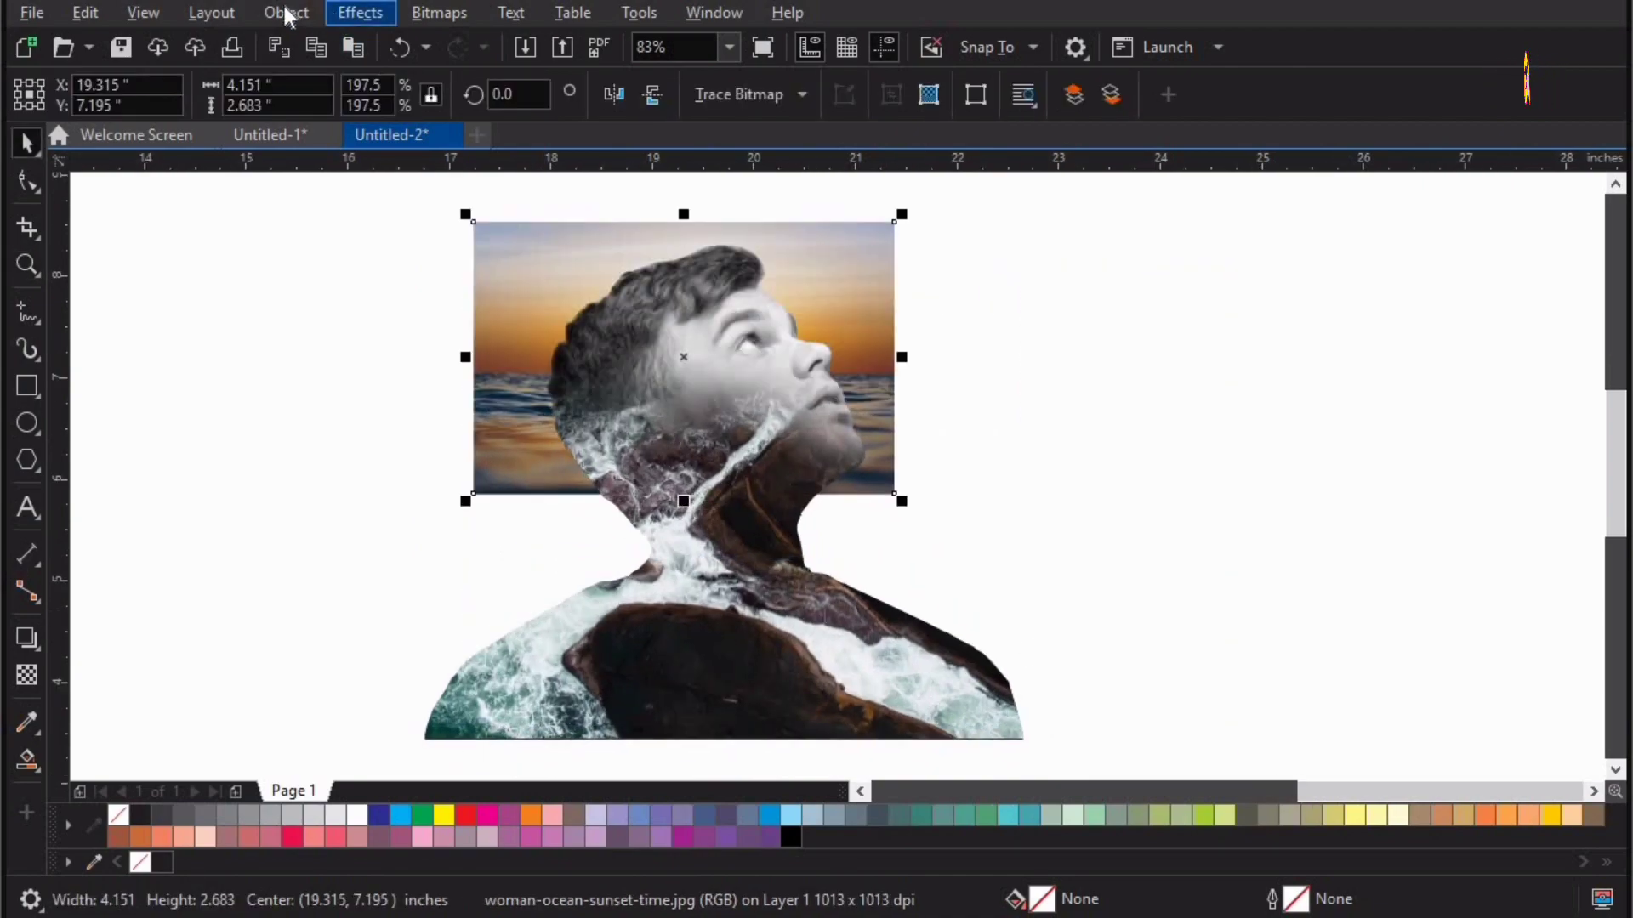
PowerClip the ocean sunset photo inside the portrait's silhouette
{"action": "left_click", "coordinate": [287, 13]}
{"action": "mouse_move", "coordinate": [317, 109]}
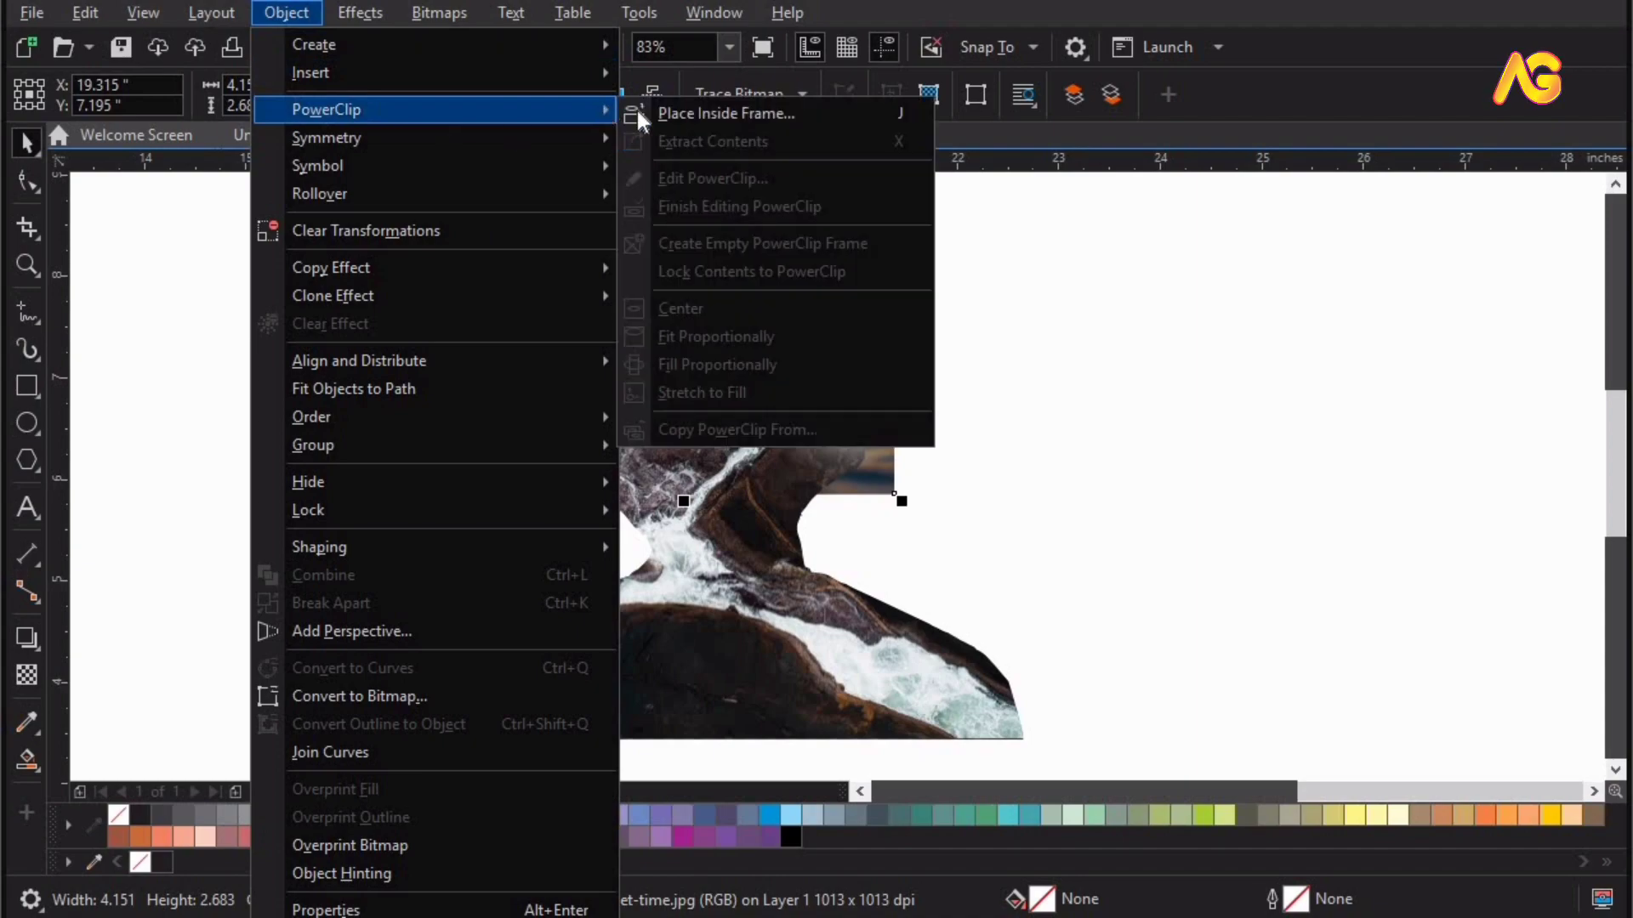
{"action": "left_click", "coordinate": [685, 114]}
{"action": "left_click", "coordinate": [824, 412]}
Edit the PowerClip contents and reposition the sunset photo toward the back of the head, centred at about X 19.04, Y 7.07 inches
{"action": "key", "text": "z"}
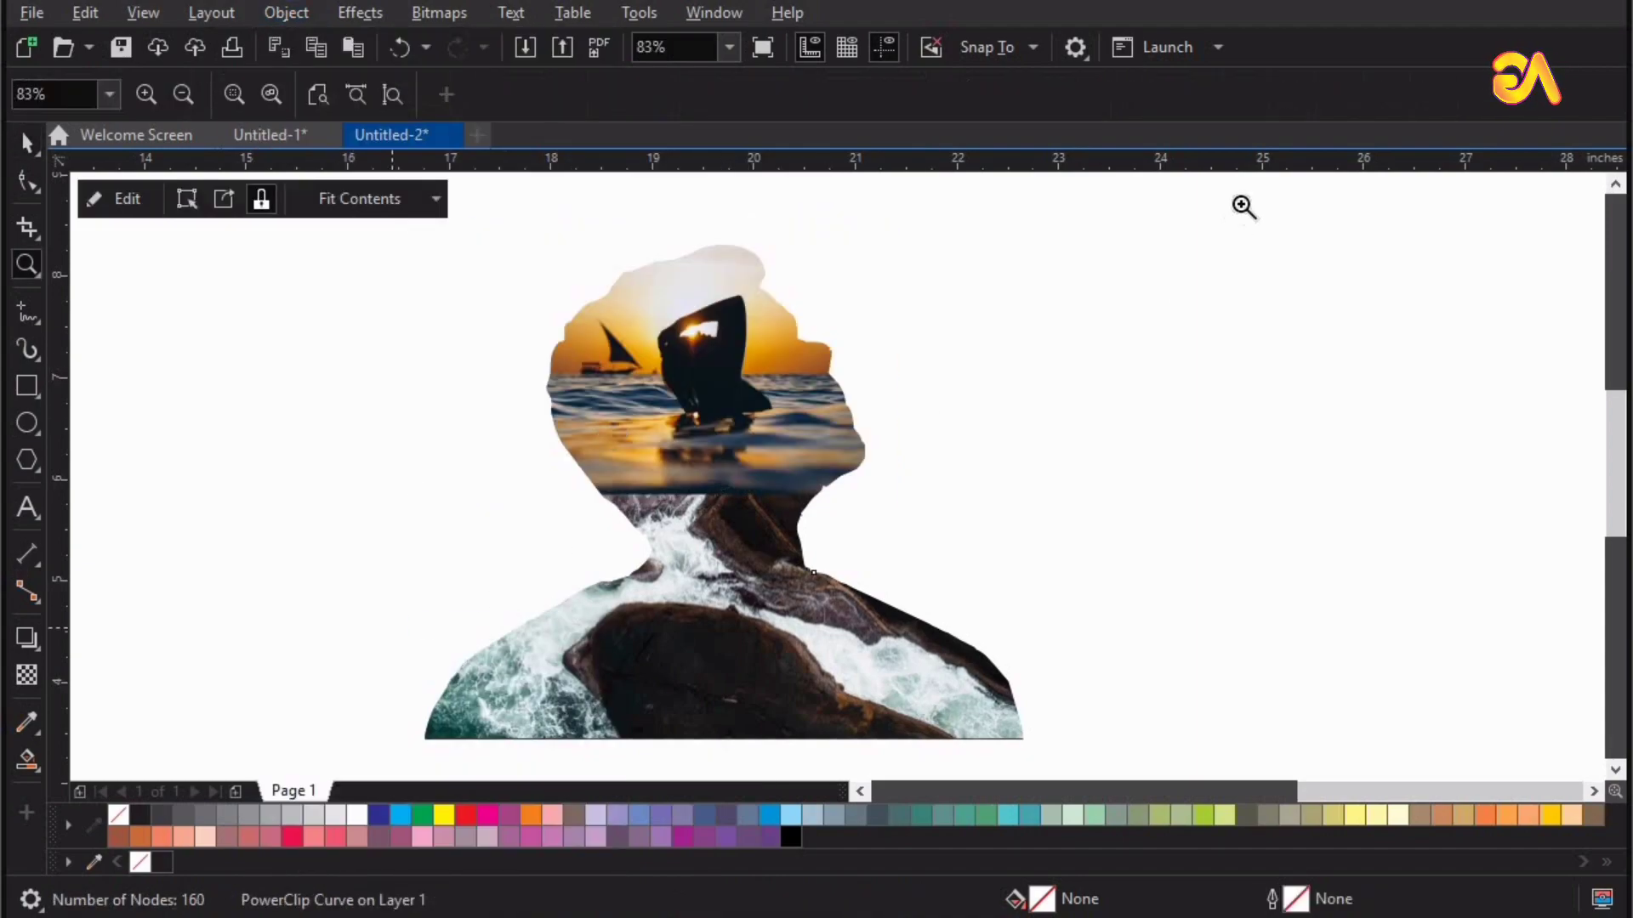
{"action": "left_click_drag", "start_coordinate": [410, 634], "coordinate": [1241, 203]}
{"action": "key", "text": "space"}
{"action": "double_click", "coordinate": [635, 474]}
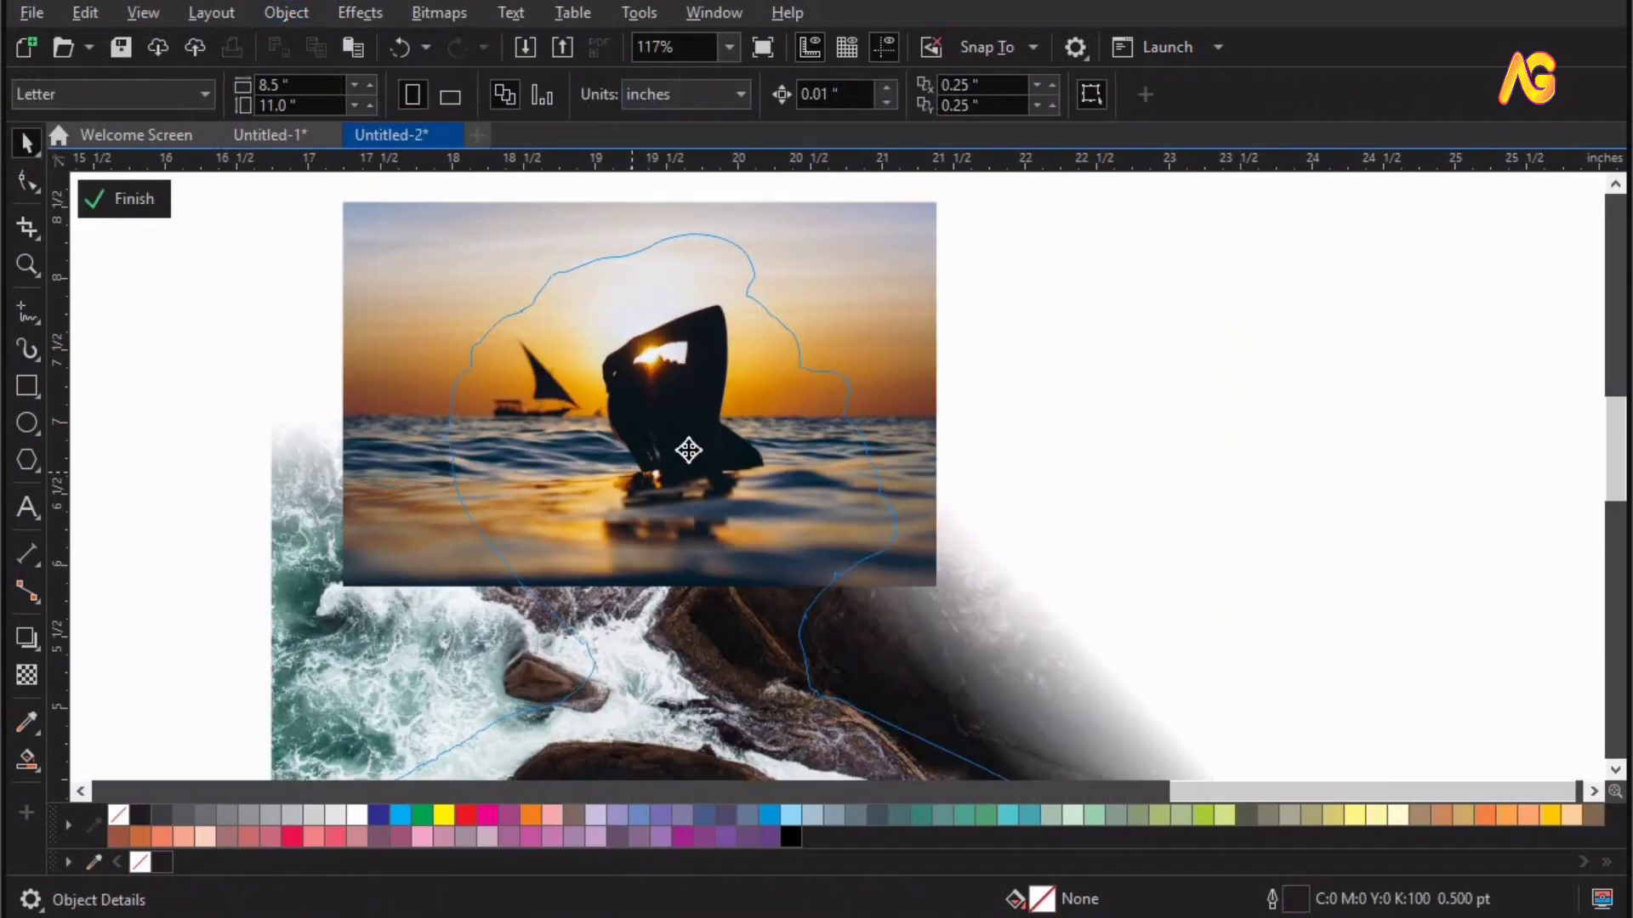
{"action": "left_click", "coordinate": [687, 451]}
{"action": "left_click_drag", "start_coordinate": [660, 450], "coordinate": [648, 450]}
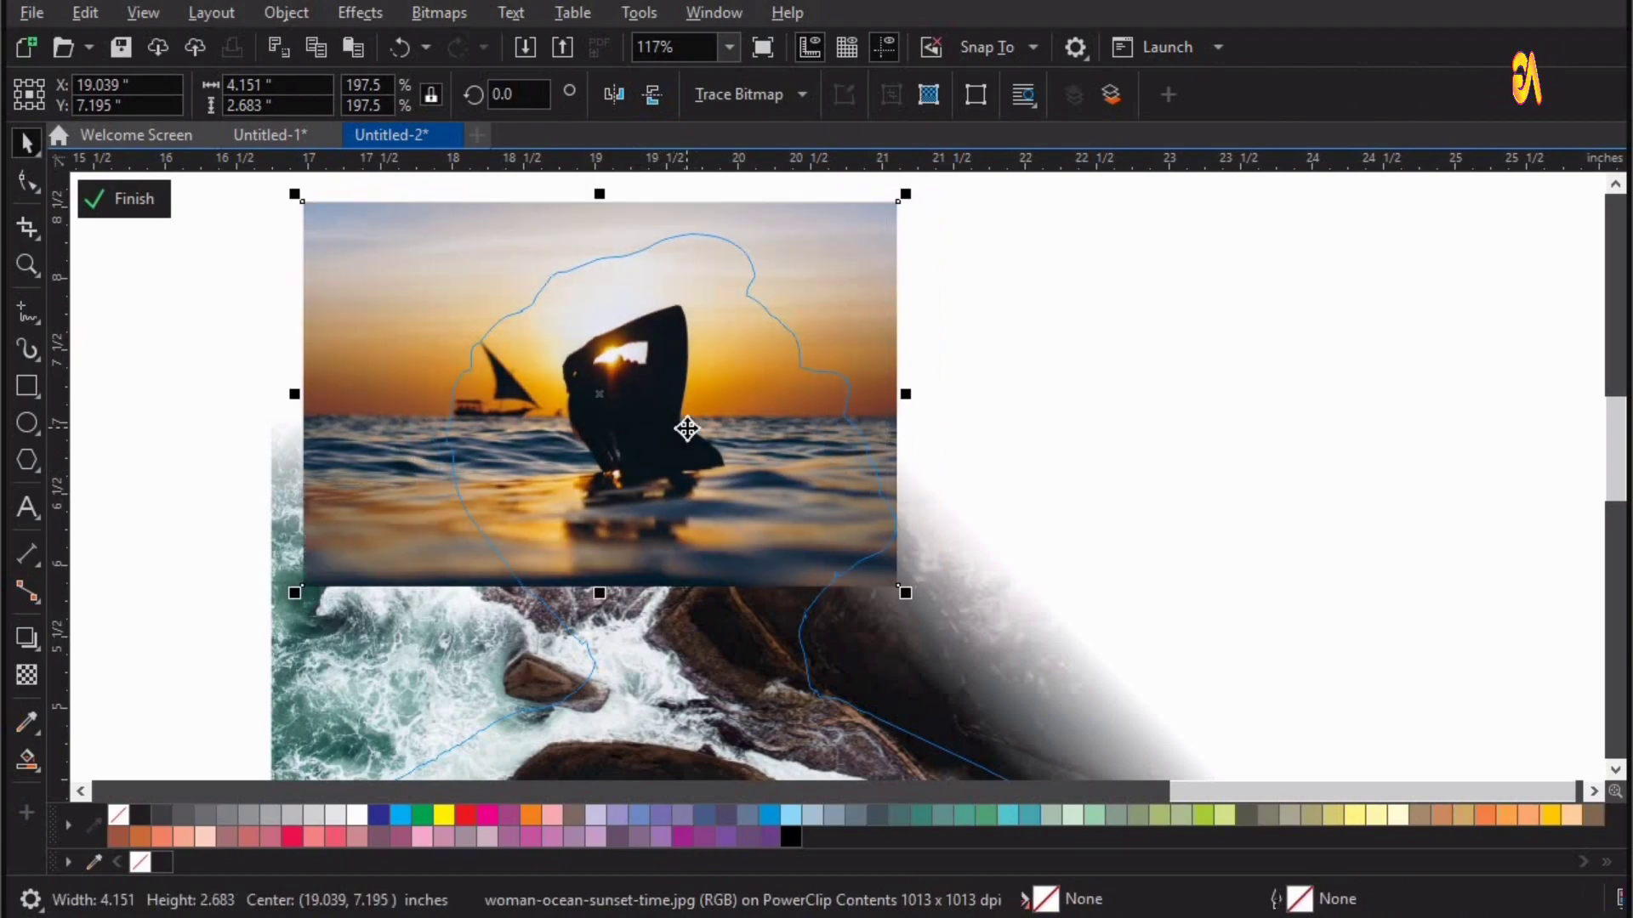
{"action": "scroll", "coordinate": [687, 428], "scroll_direction": "down", "scroll_amount": 2}
{"action": "key", "text": "z"}
{"action": "left_click_drag", "start_coordinate": [448, 284], "coordinate": [972, 597]}
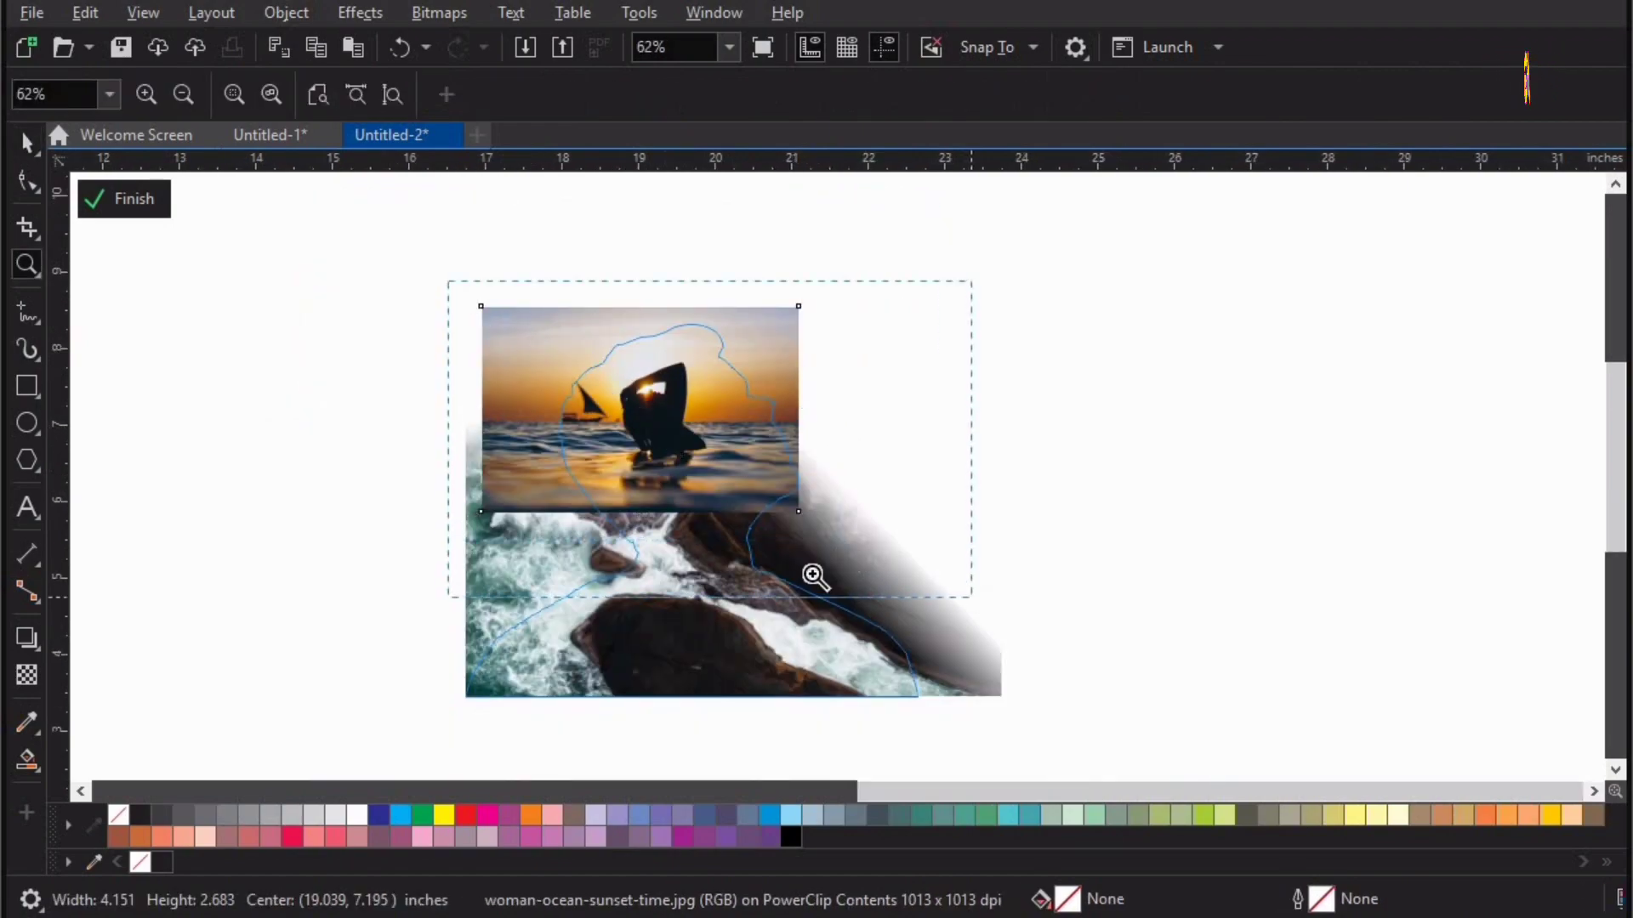
{"action": "key", "text": "space"}
{"action": "left_click_drag", "start_coordinate": [735, 452], "coordinate": [742, 456]}
Fade the sunset photo's bottom edge into the rocks and water with a nearly vertical linear transparency at about -90.7°
{"action": "left_click", "coordinate": [27, 674]}
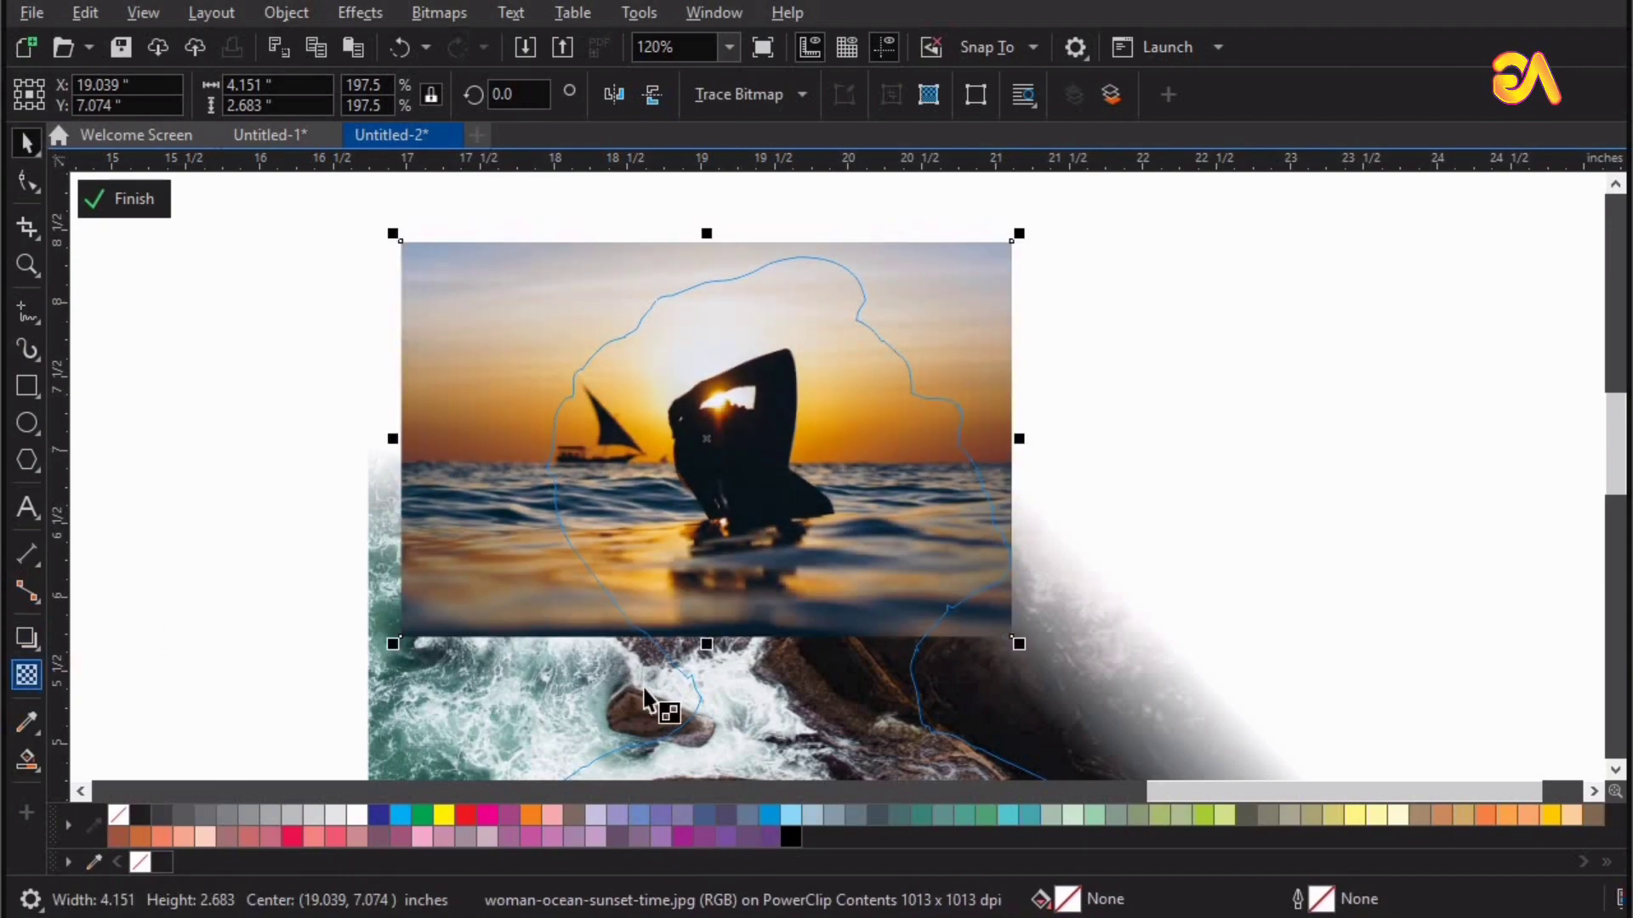
{"action": "left_click_drag", "start_coordinate": [727, 573], "coordinate": [723, 652]}
{"action": "left_click_drag", "start_coordinate": [727, 573], "coordinate": [730, 571]}
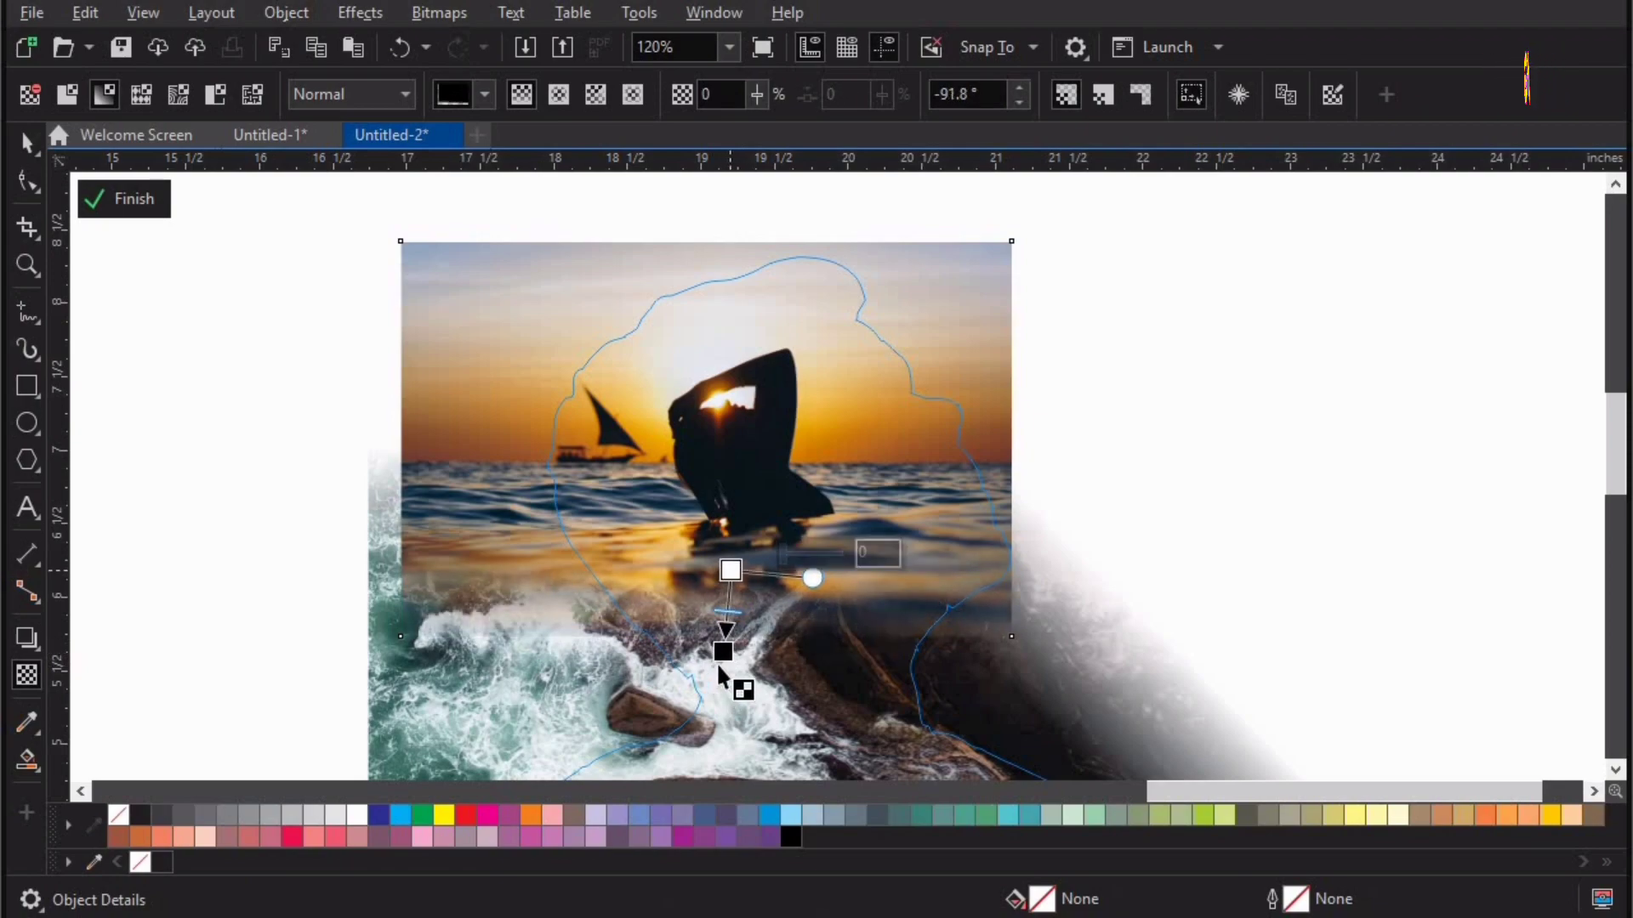
{"action": "left_click_drag", "start_coordinate": [724, 652], "coordinate": [731, 642]}
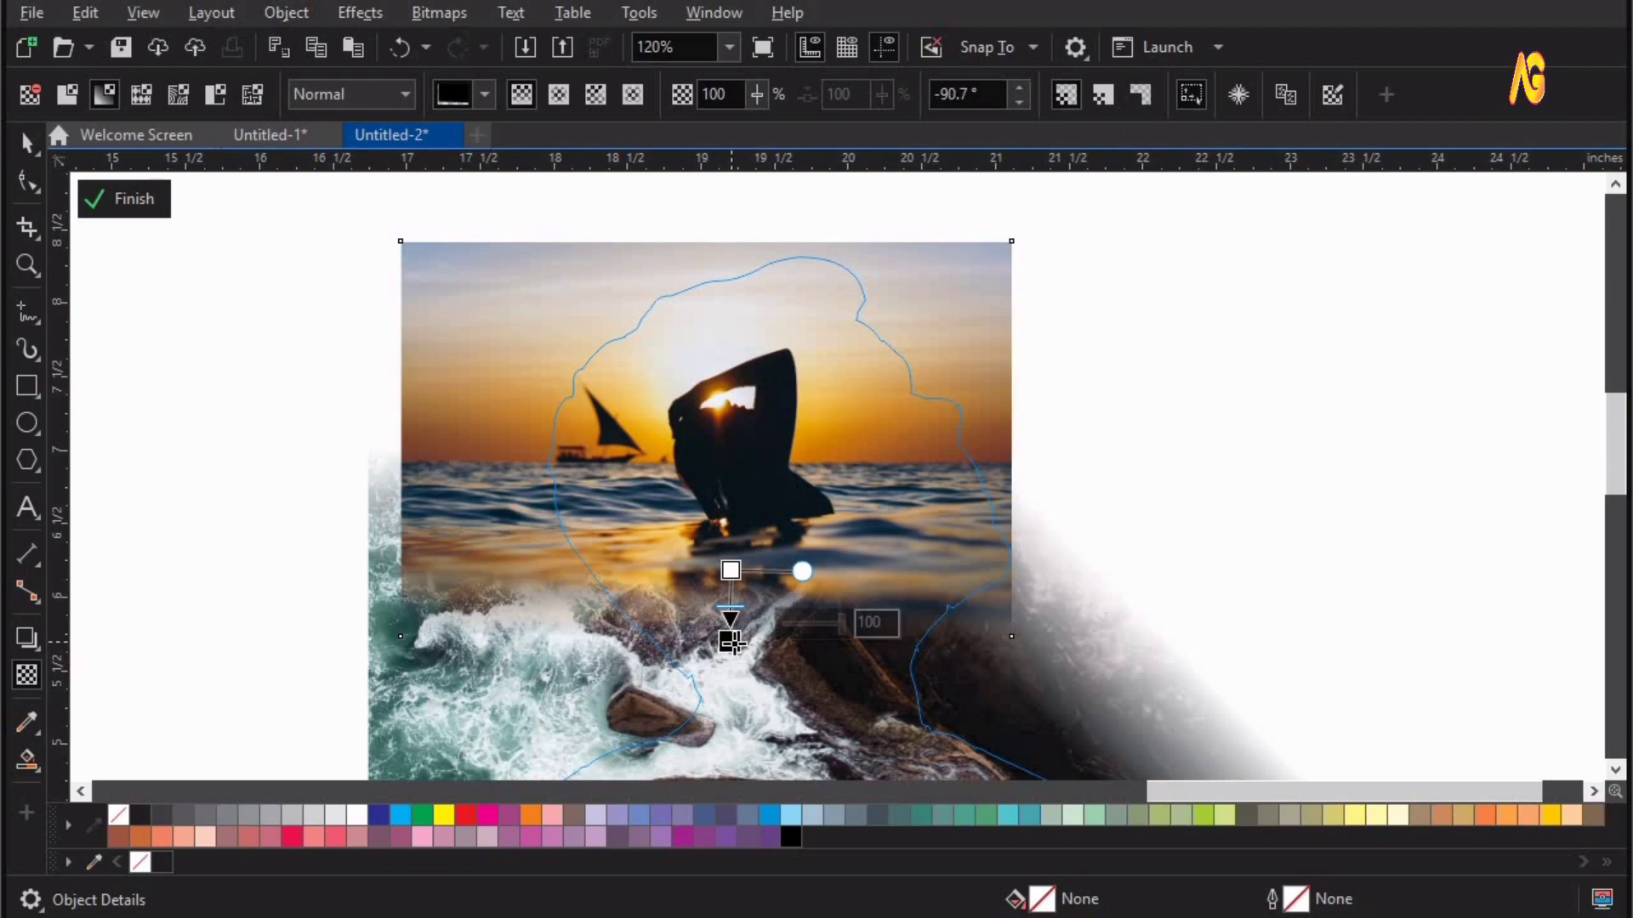
Convert the faded sunset photo to an 800 dpi CMYK bitmap with a transparent background
{"action": "left_click", "coordinate": [432, 11]}
{"action": "left_click", "coordinate": [529, 45]}
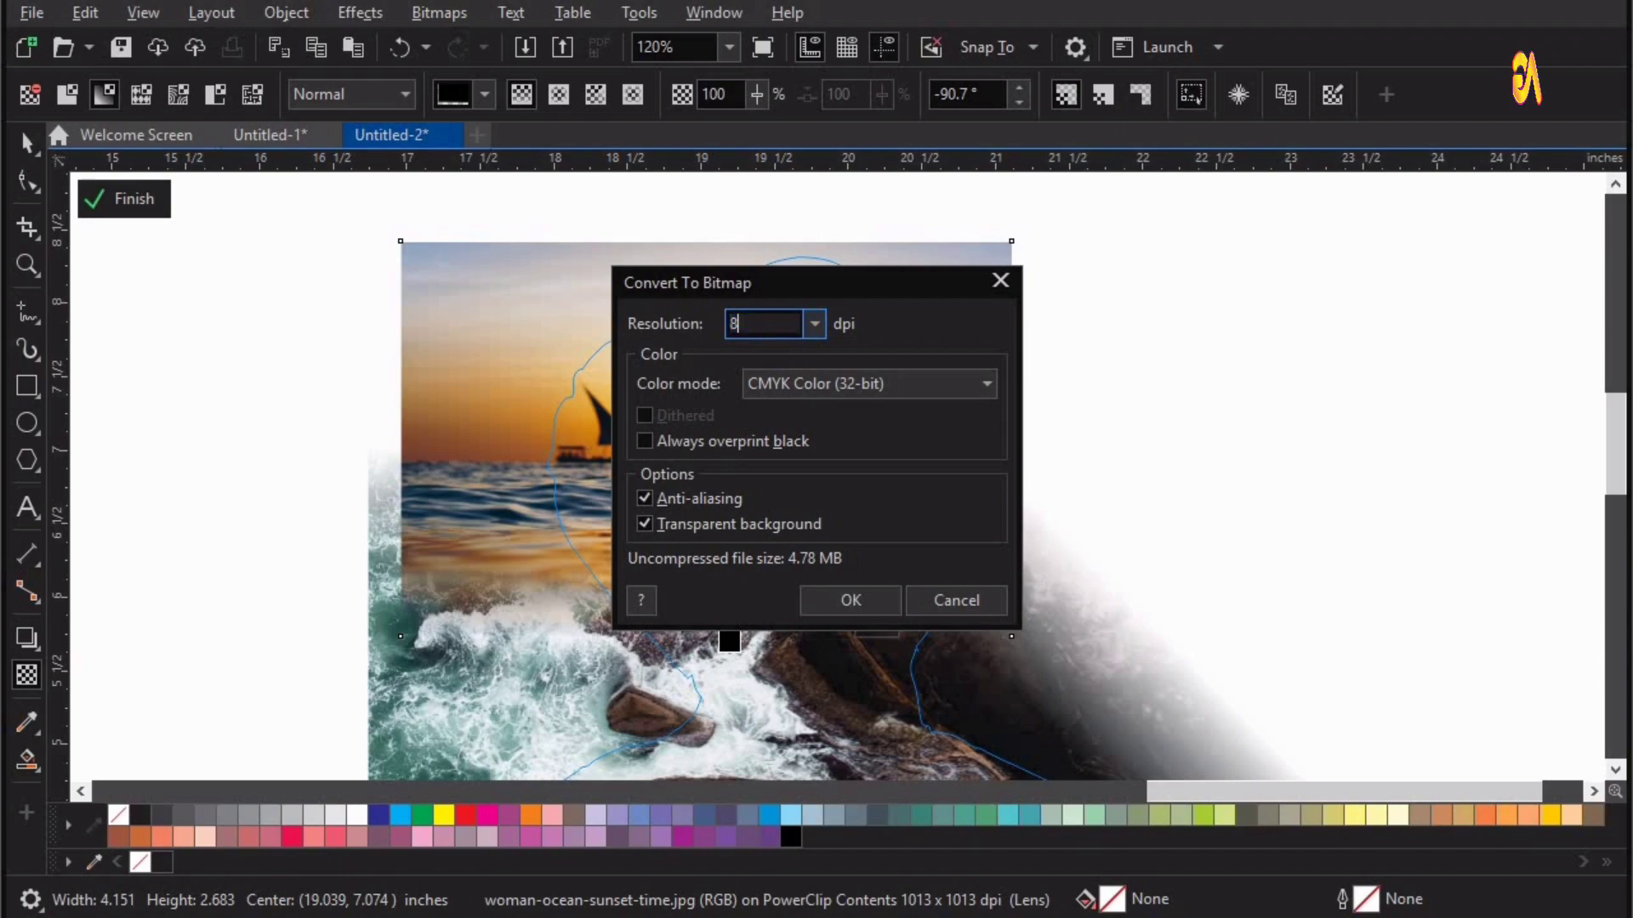
{"action": "key", "text": "Return"}
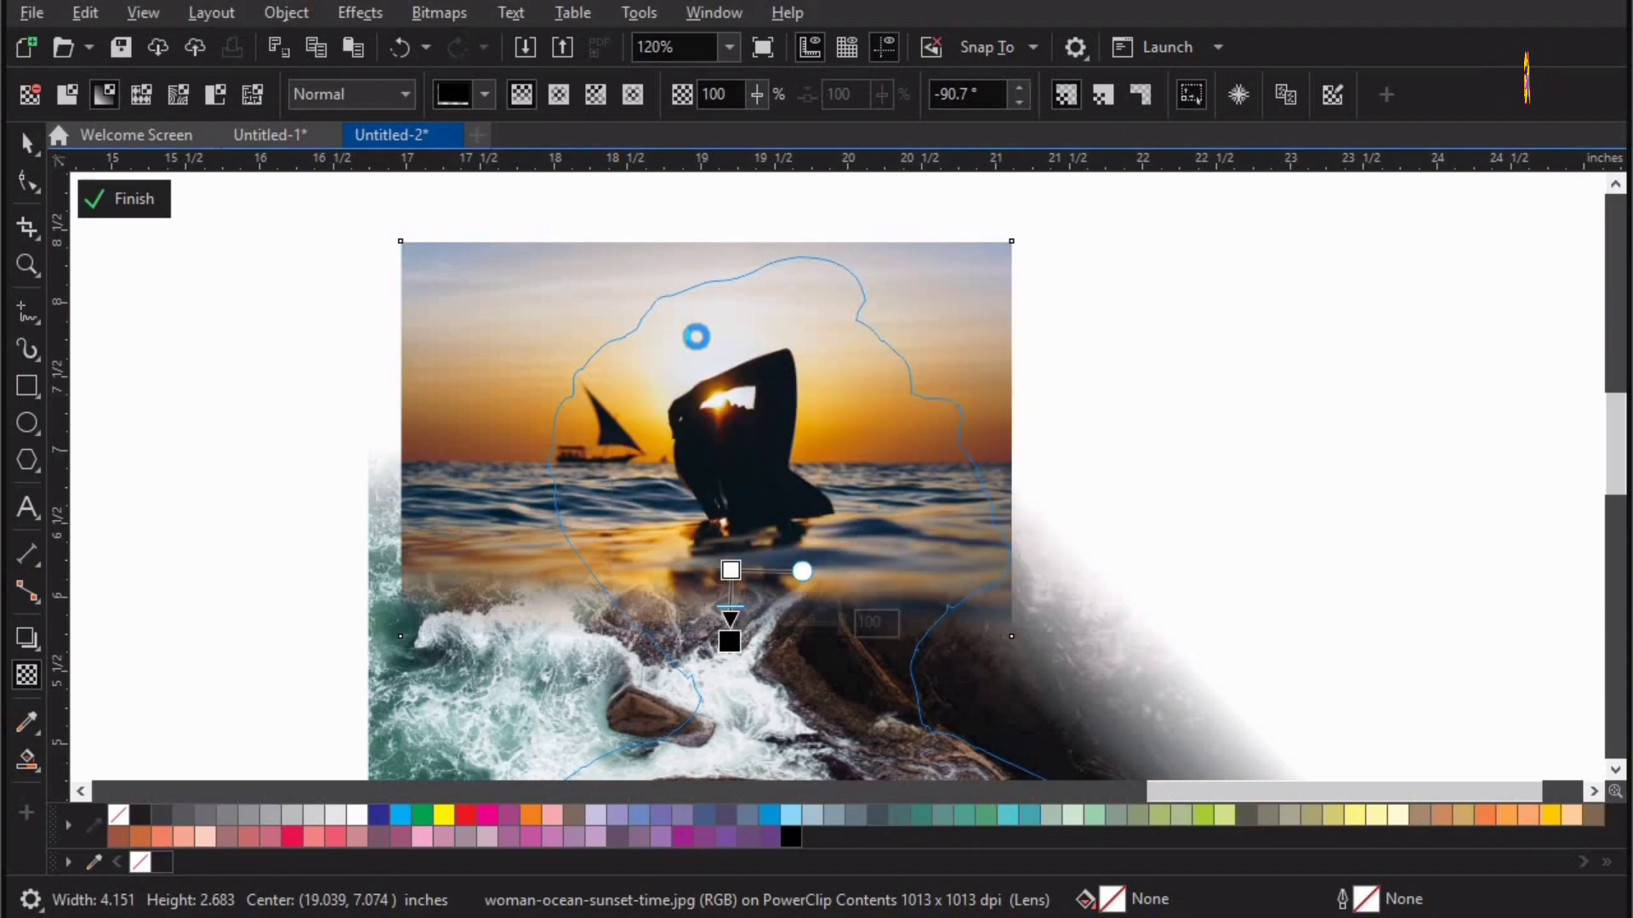
Fade the sunset photo's face side with a linear transparency at about 27° to reveal the man's face, and finish editing the PowerClip
{"action": "left_click_drag", "start_coordinate": [899, 482], "coordinate": [1009, 413]}
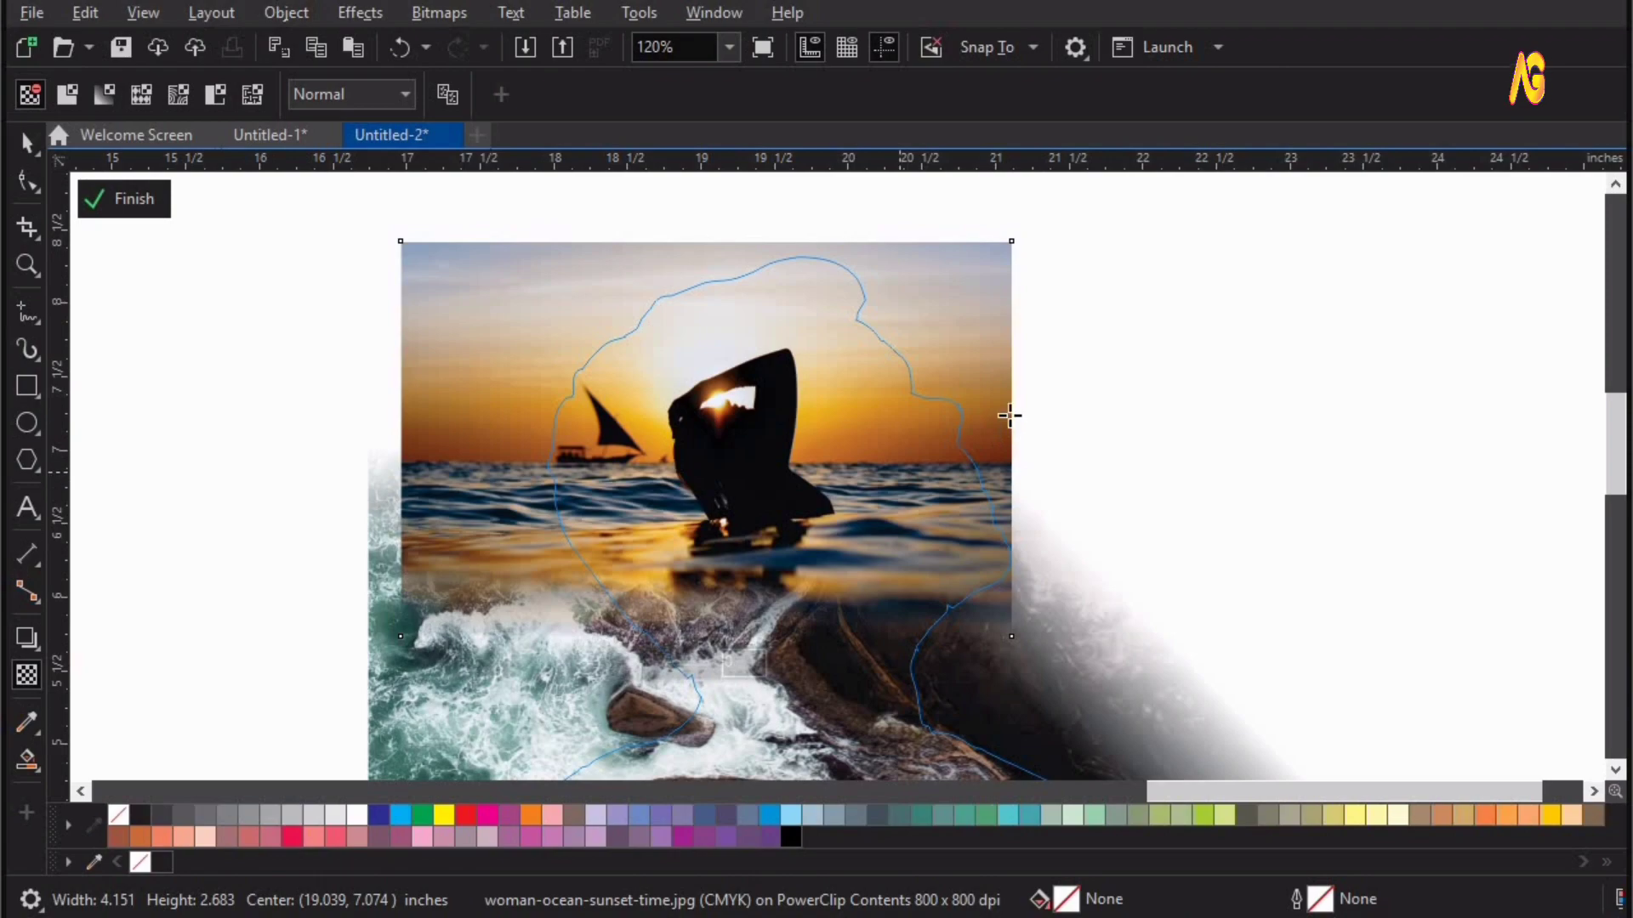
{"action": "left_click_drag", "start_coordinate": [880, 484], "coordinate": [832, 488]}
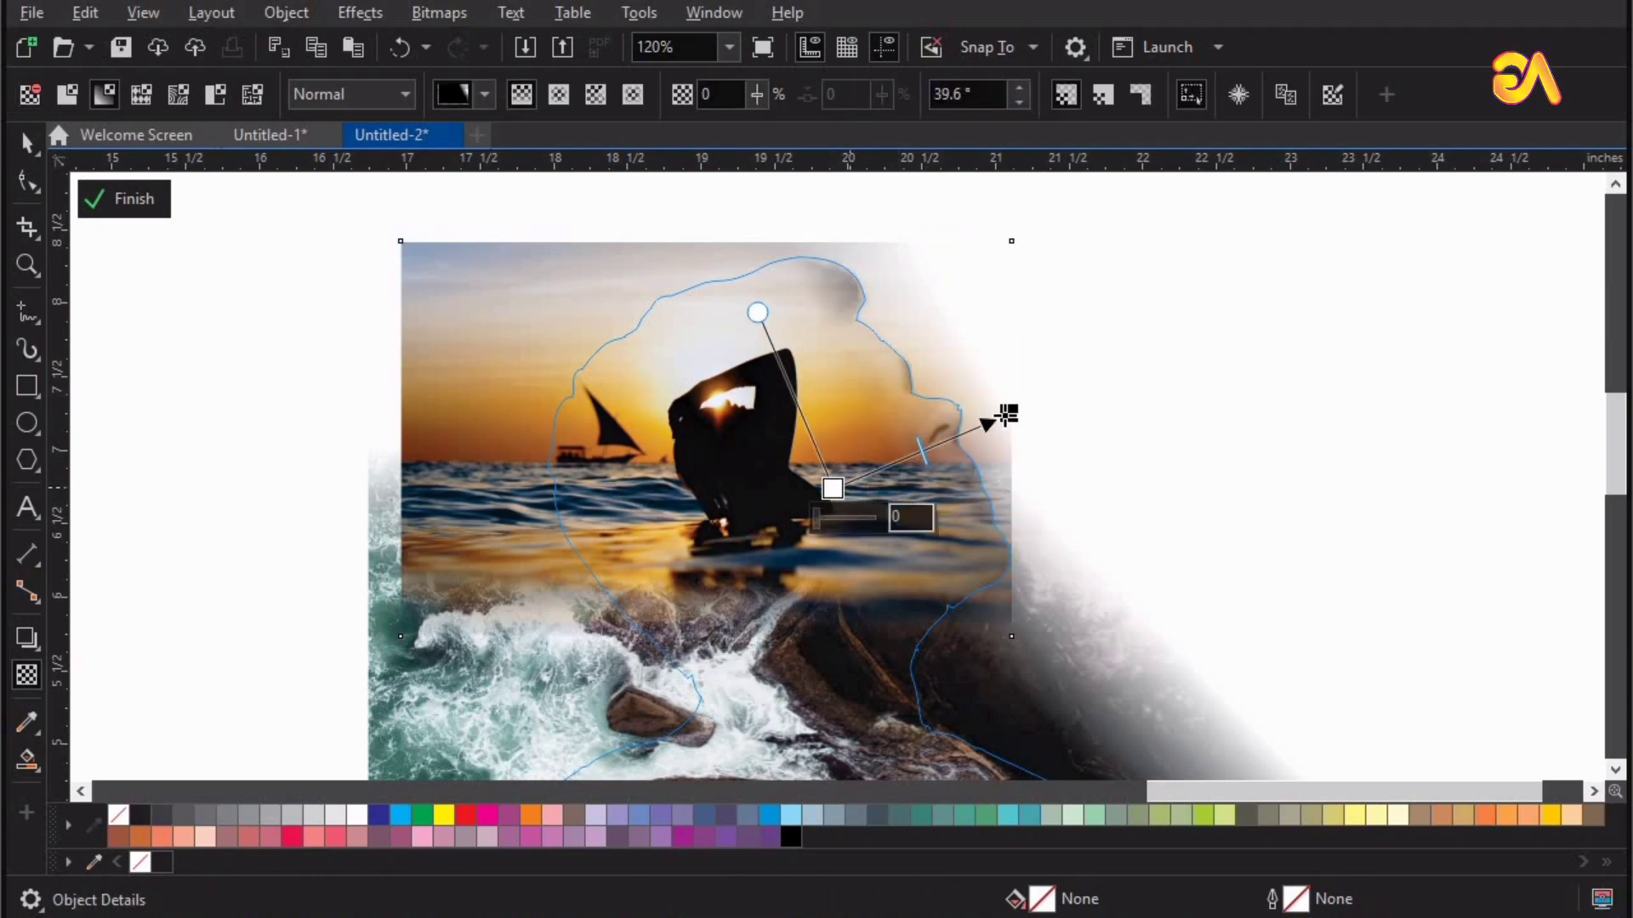
{"action": "left_click_drag", "start_coordinate": [1008, 415], "coordinate": [940, 456]}
{"action": "left_click_drag", "start_coordinate": [802, 382], "coordinate": [781, 388]}
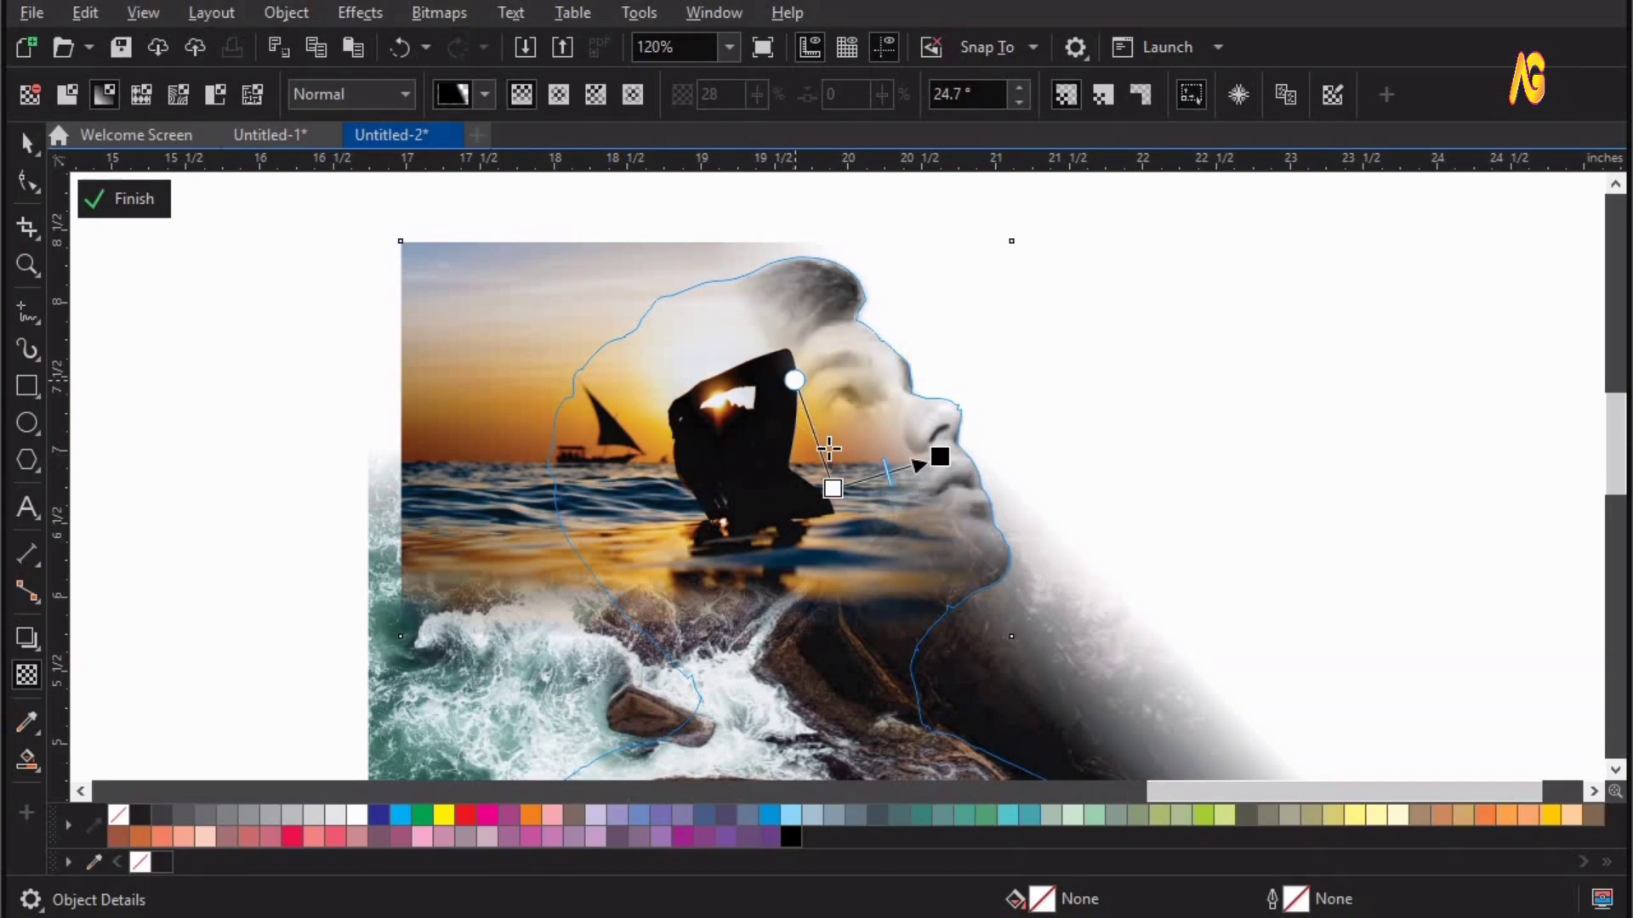
{"action": "left_click_drag", "start_coordinate": [835, 486], "coordinate": [837, 468]}
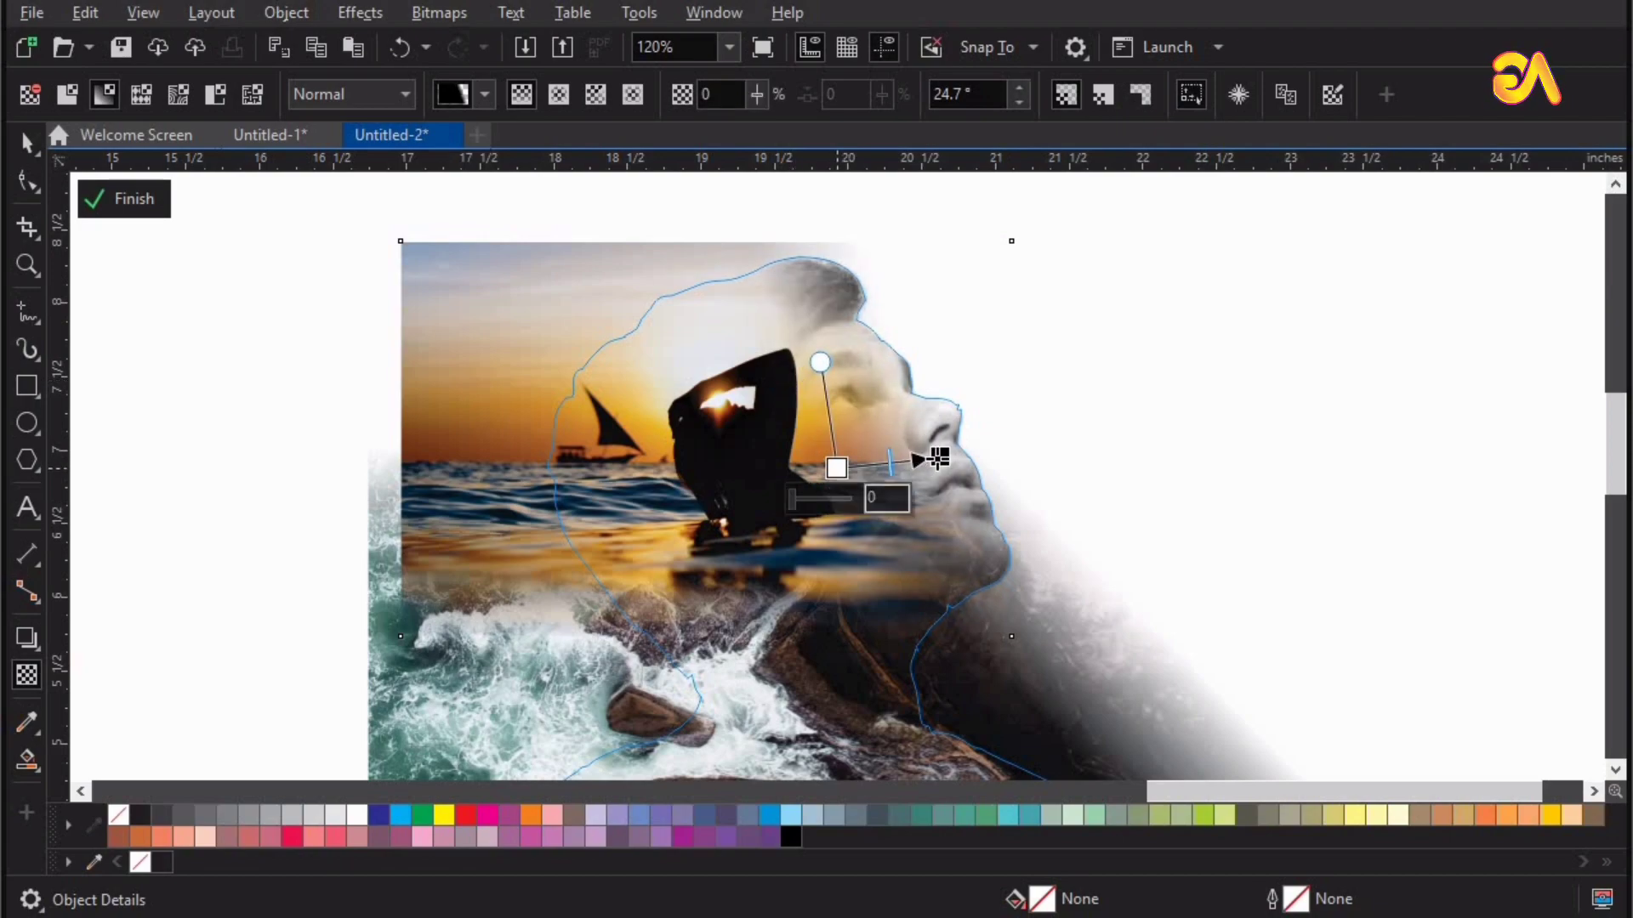
{"action": "mouse_move", "coordinate": [939, 457]}
{"action": "left_mouse_down"}
{"action": "mouse_move", "coordinate": [922, 442]}
{"action": "mouse_move", "coordinate": [933, 450]}
{"action": "left_mouse_up"}
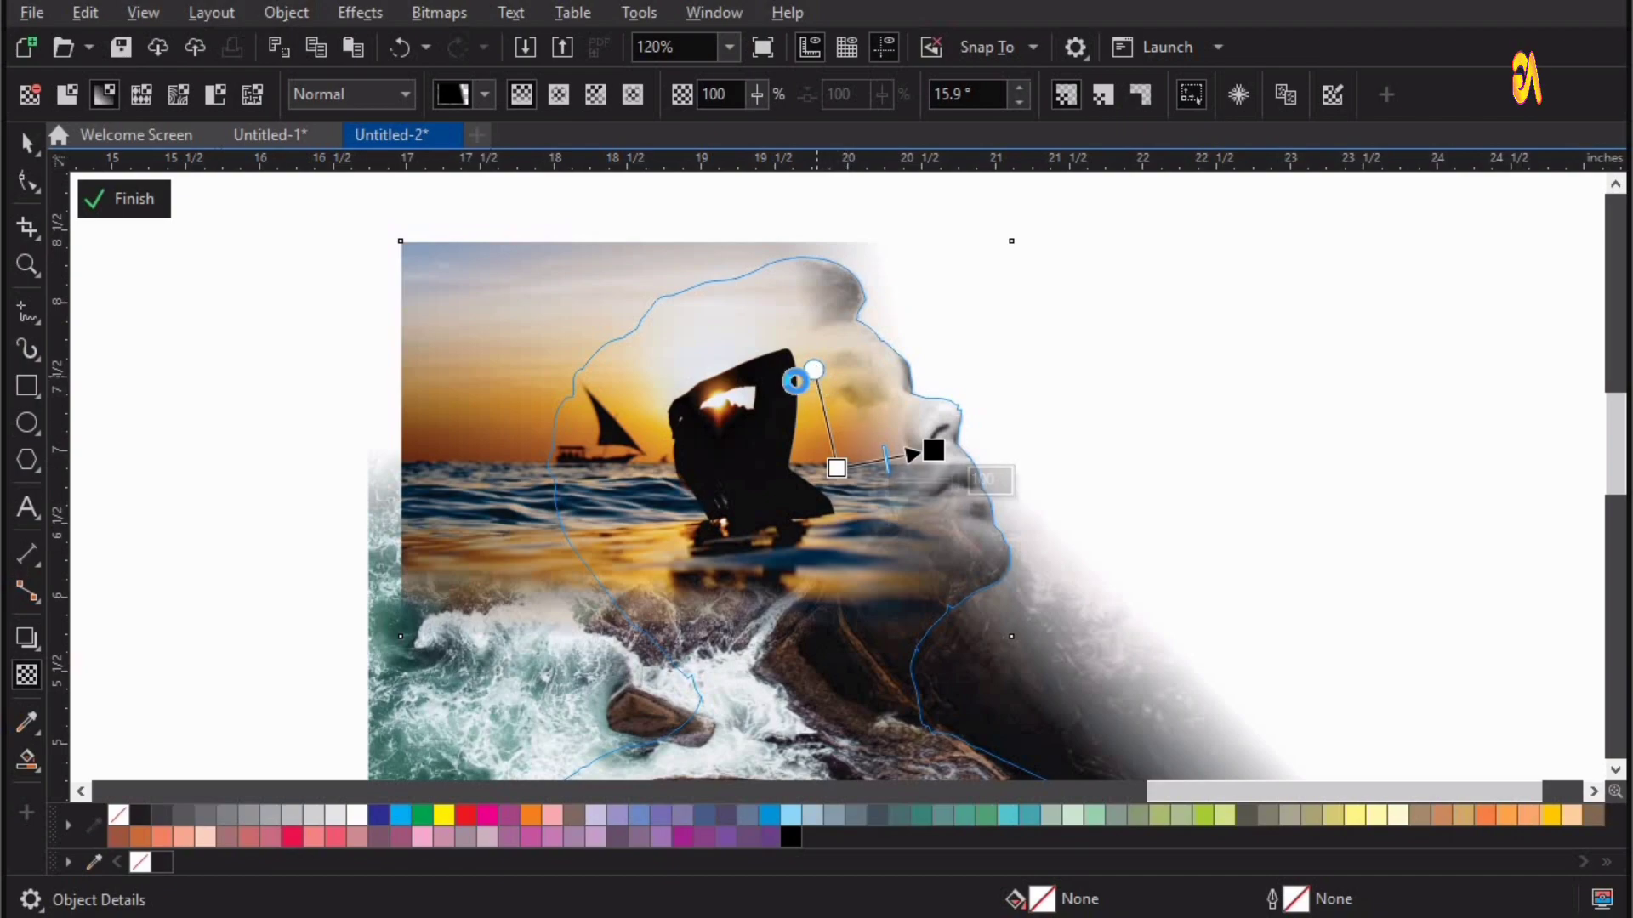
{"action": "left_click_drag", "start_coordinate": [795, 381], "coordinate": [795, 381]}
{"action": "left_click_drag", "start_coordinate": [838, 473], "coordinate": [840, 480]}
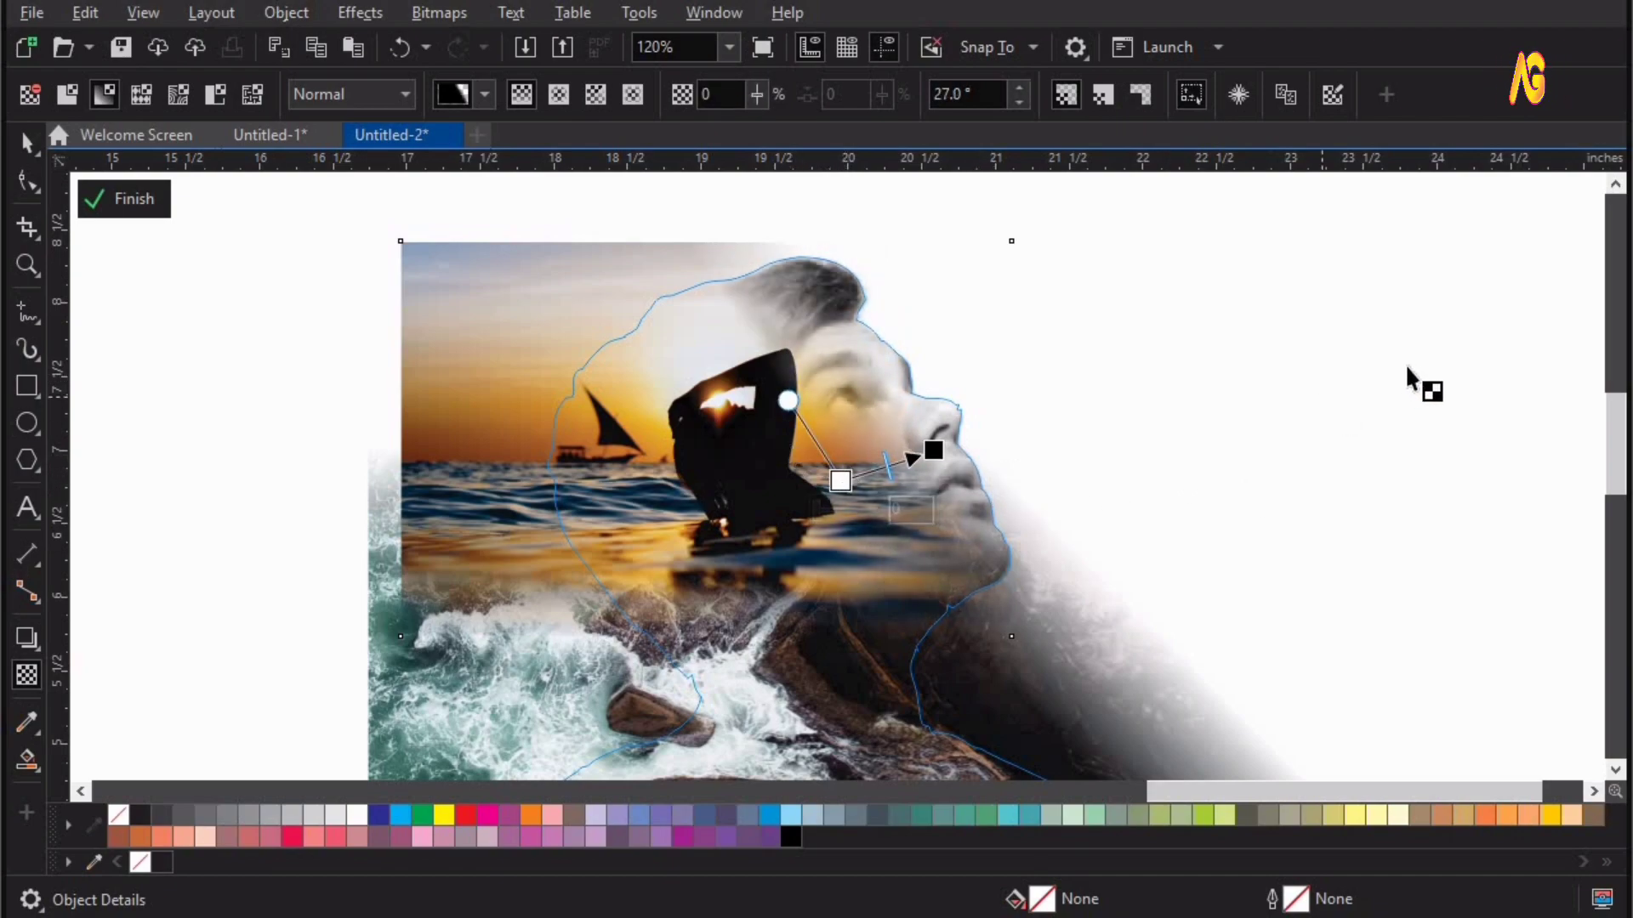
{"action": "key", "text": "space"}
{"action": "left_click", "coordinate": [143, 210]}
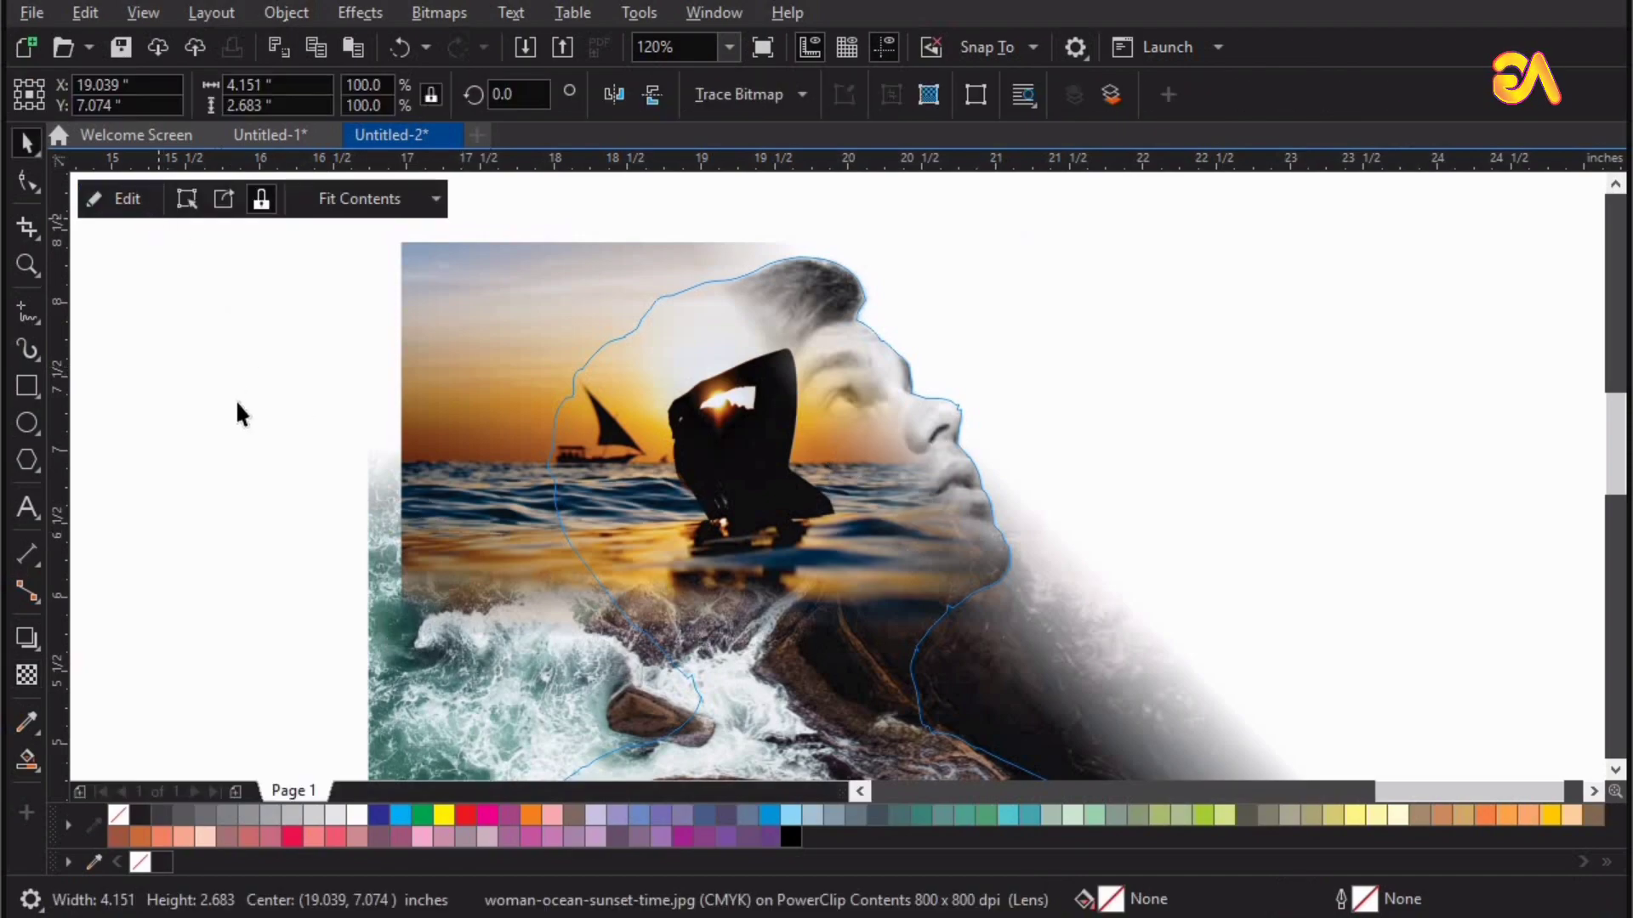
{"action": "left_click", "coordinate": [238, 405]}
Move the bird flock image over the portrait's head and scale it down to about 4.53 × 1.18 inches
{"action": "key", "text": "F4"}
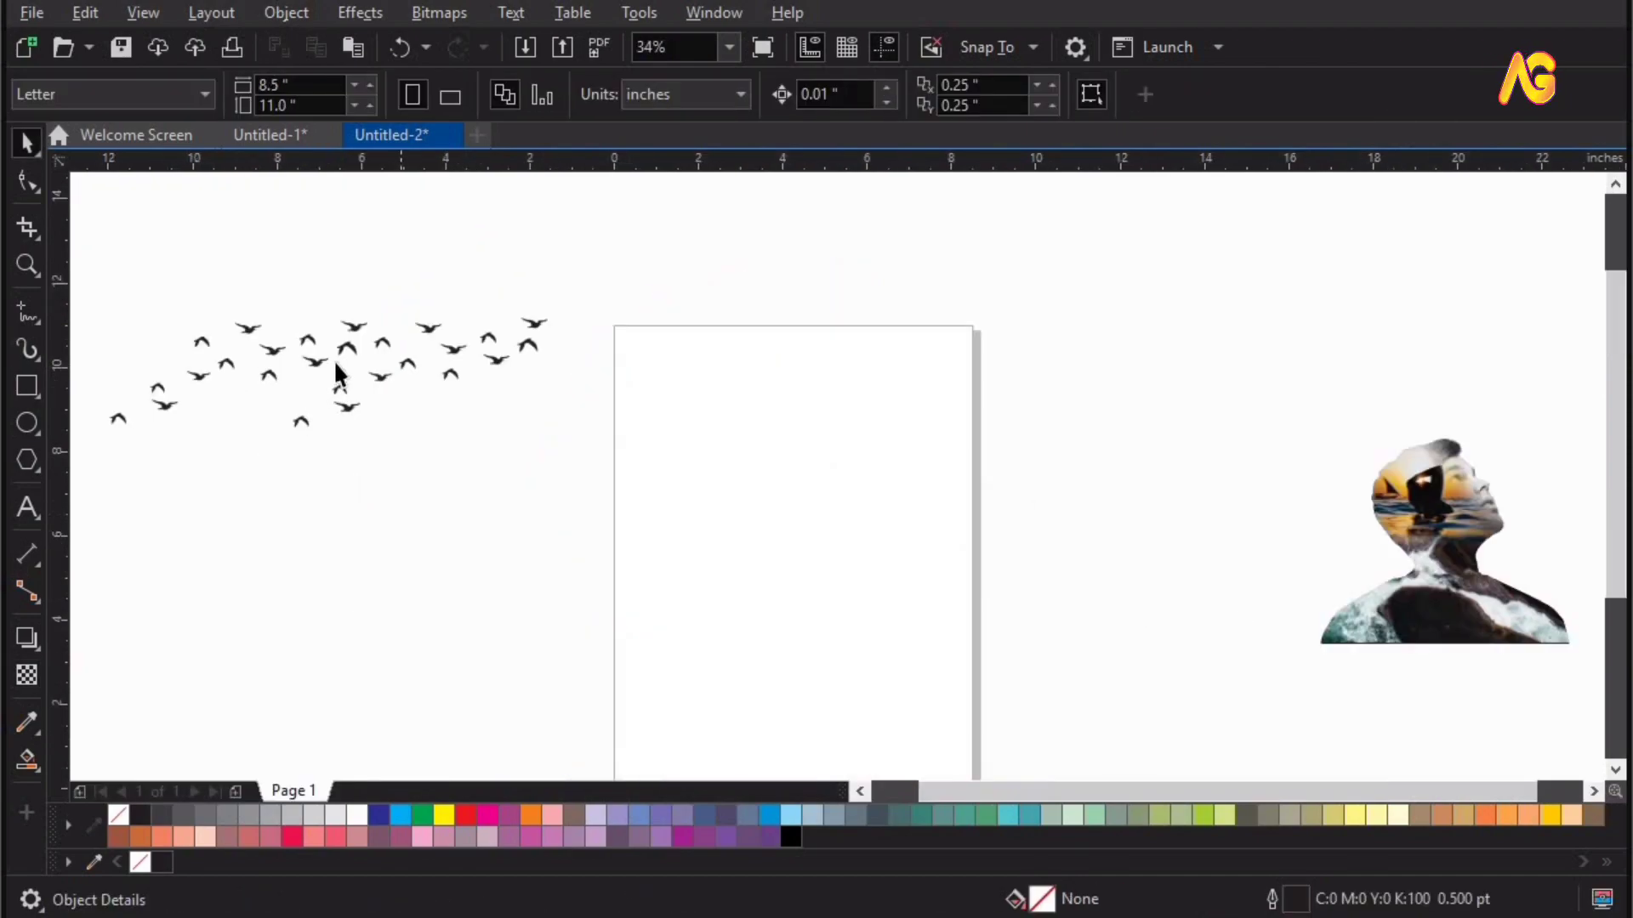
{"action": "left_click_drag", "start_coordinate": [333, 360], "coordinate": [1396, 431]}
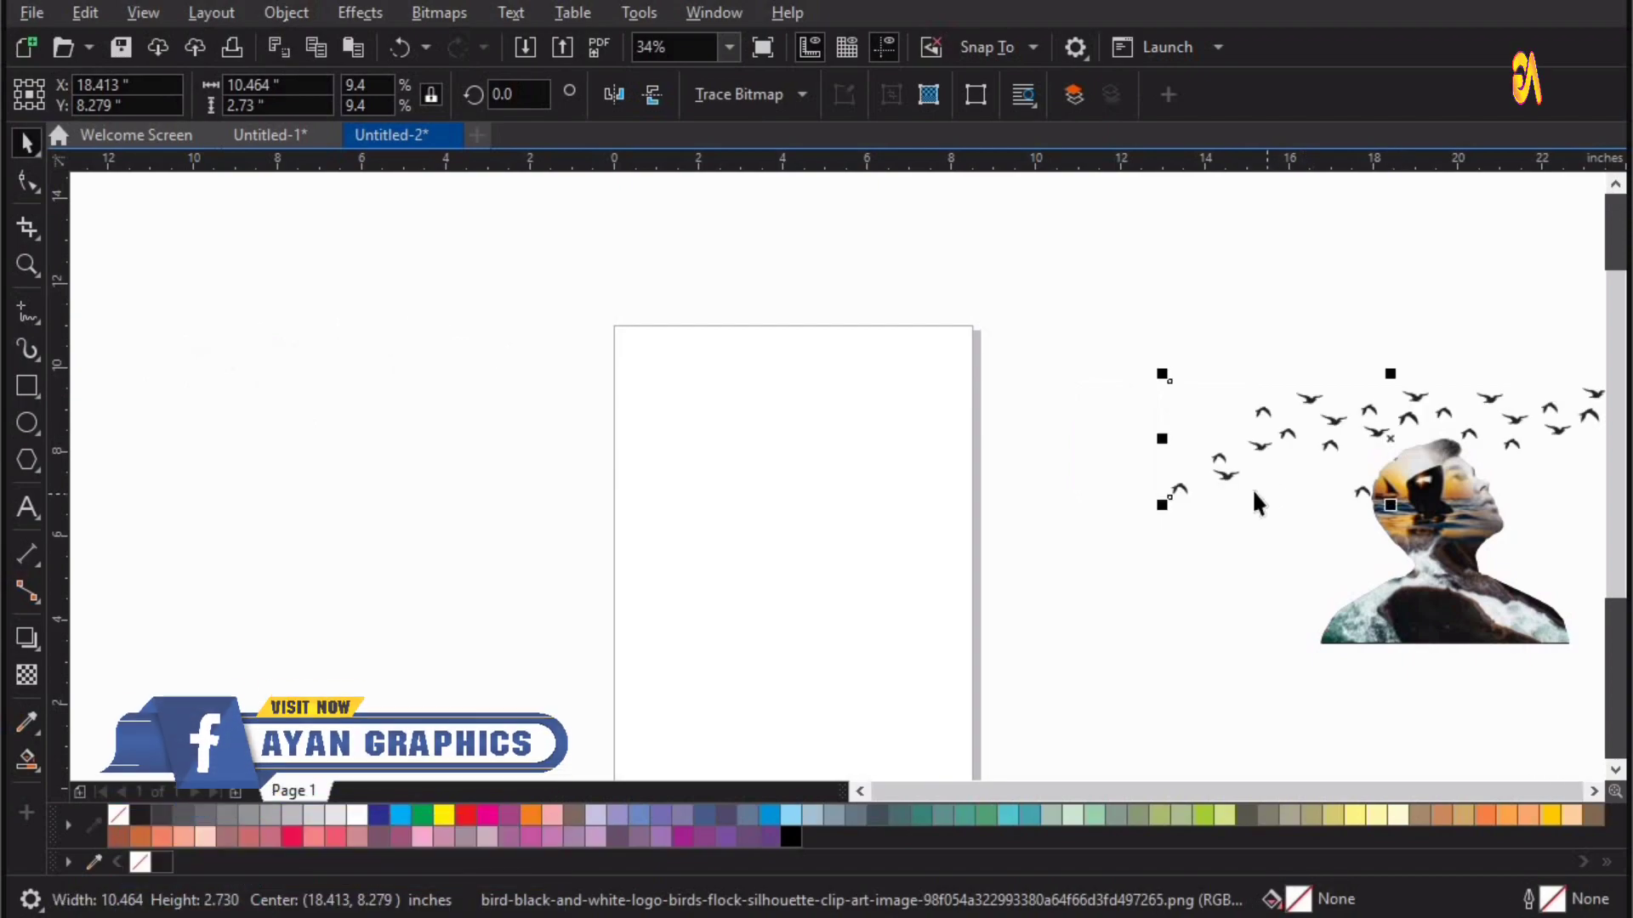
{"action": "key", "text": "F4"}
{"action": "mouse_move", "coordinate": [1335, 181]}
{"action": "left_mouse_down"}
{"action": "mouse_move", "coordinate": [1327, 248]}
{"action": "mouse_move", "coordinate": [1053, 258]}
{"action": "left_mouse_up"}
{"action": "key", "text": "z"}
{"action": "left_click_drag", "start_coordinate": [1265, 197], "coordinate": [553, 611]}
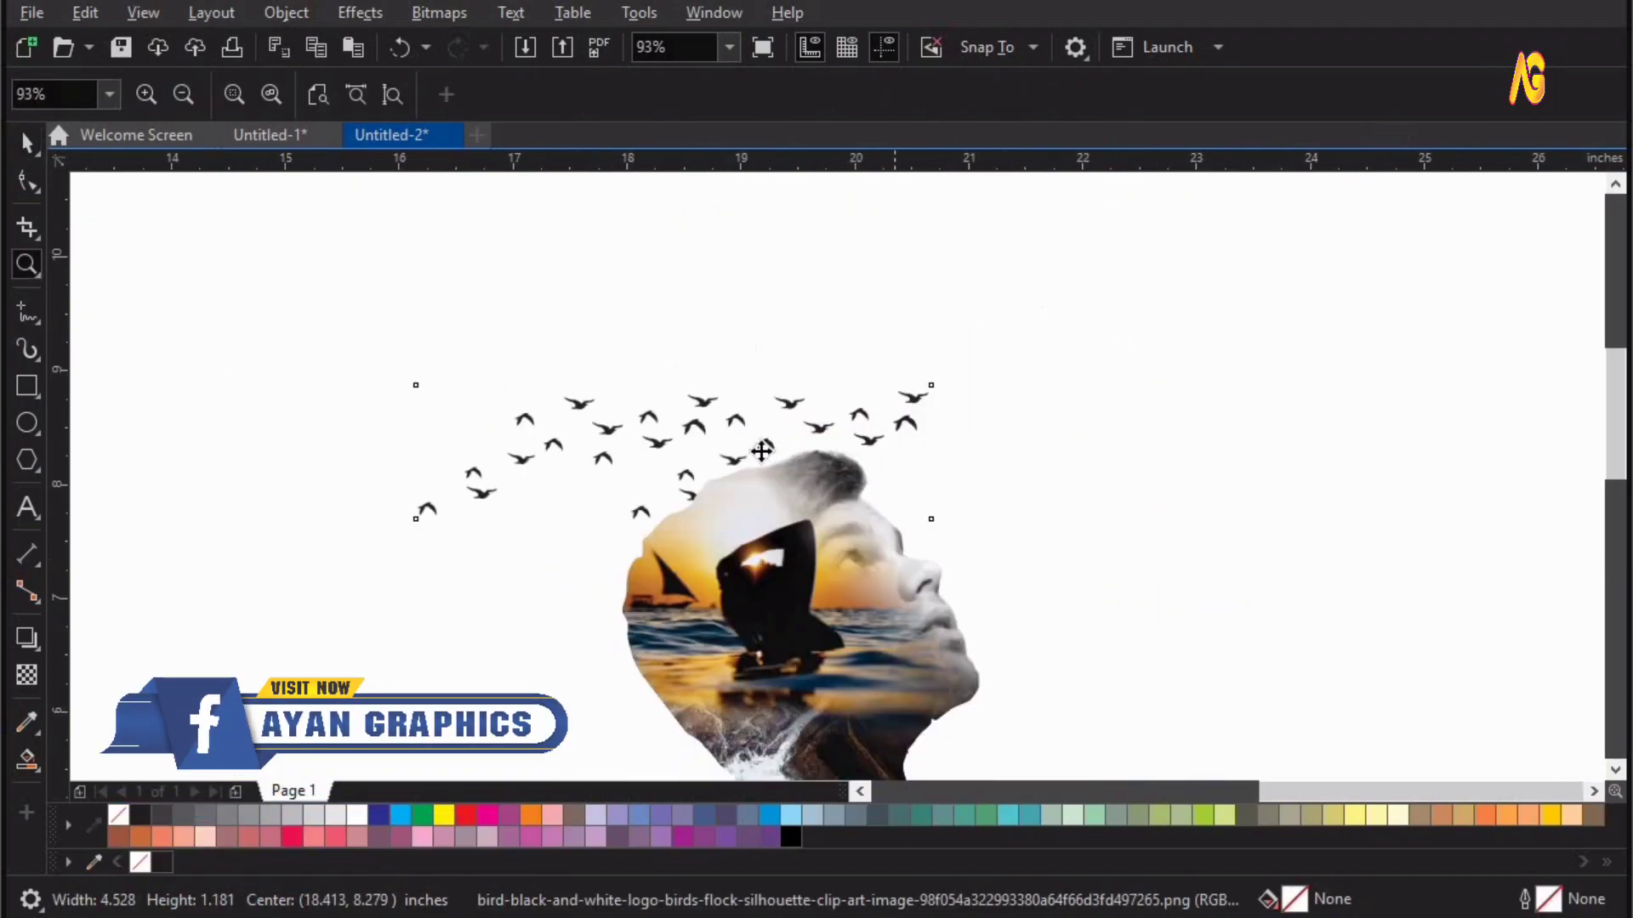
{"action": "key", "text": "space"}
{"action": "left_click_drag", "start_coordinate": [636, 454], "coordinate": [673, 502]}
Bring the bird flock forward one level in front of the head and shift it to about X 18.71, Y 7.93 inches
{"action": "key", "text": "F2"}
{"action": "mouse_move", "coordinate": [259, 335]}
{"action": "left_mouse_down"}
{"action": "mouse_move", "coordinate": [1079, 630]}
{"action": "mouse_move", "coordinate": [1341, 699]}
{"action": "left_mouse_up"}
{"action": "right_click", "coordinate": [1051, 387]}
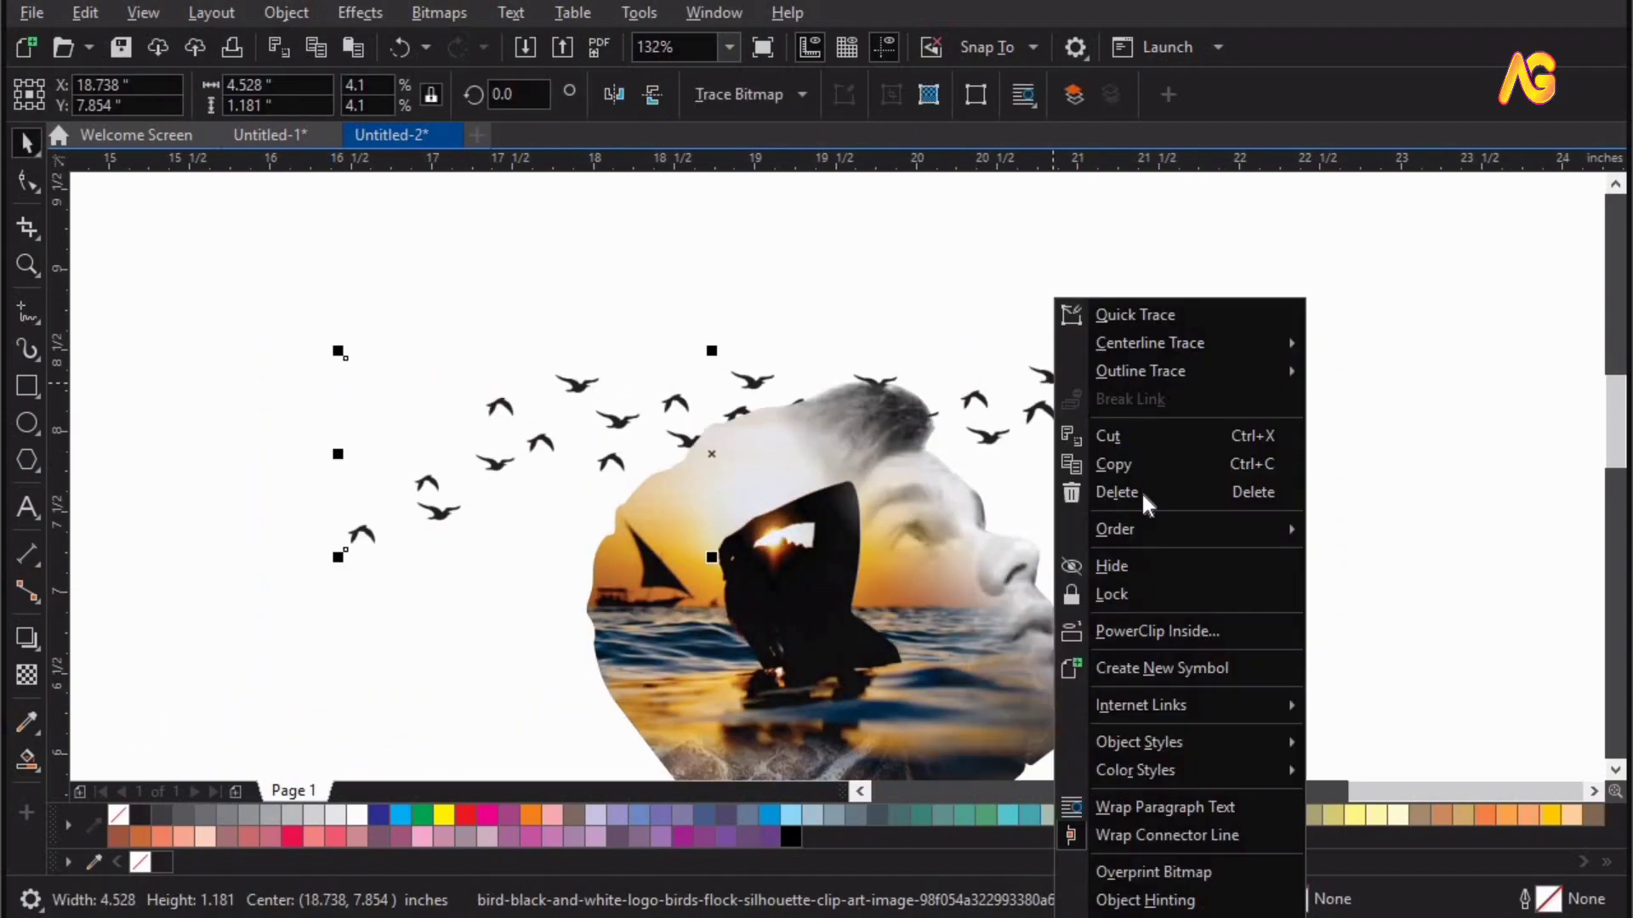
{"action": "mouse_move", "coordinate": [1141, 529]}
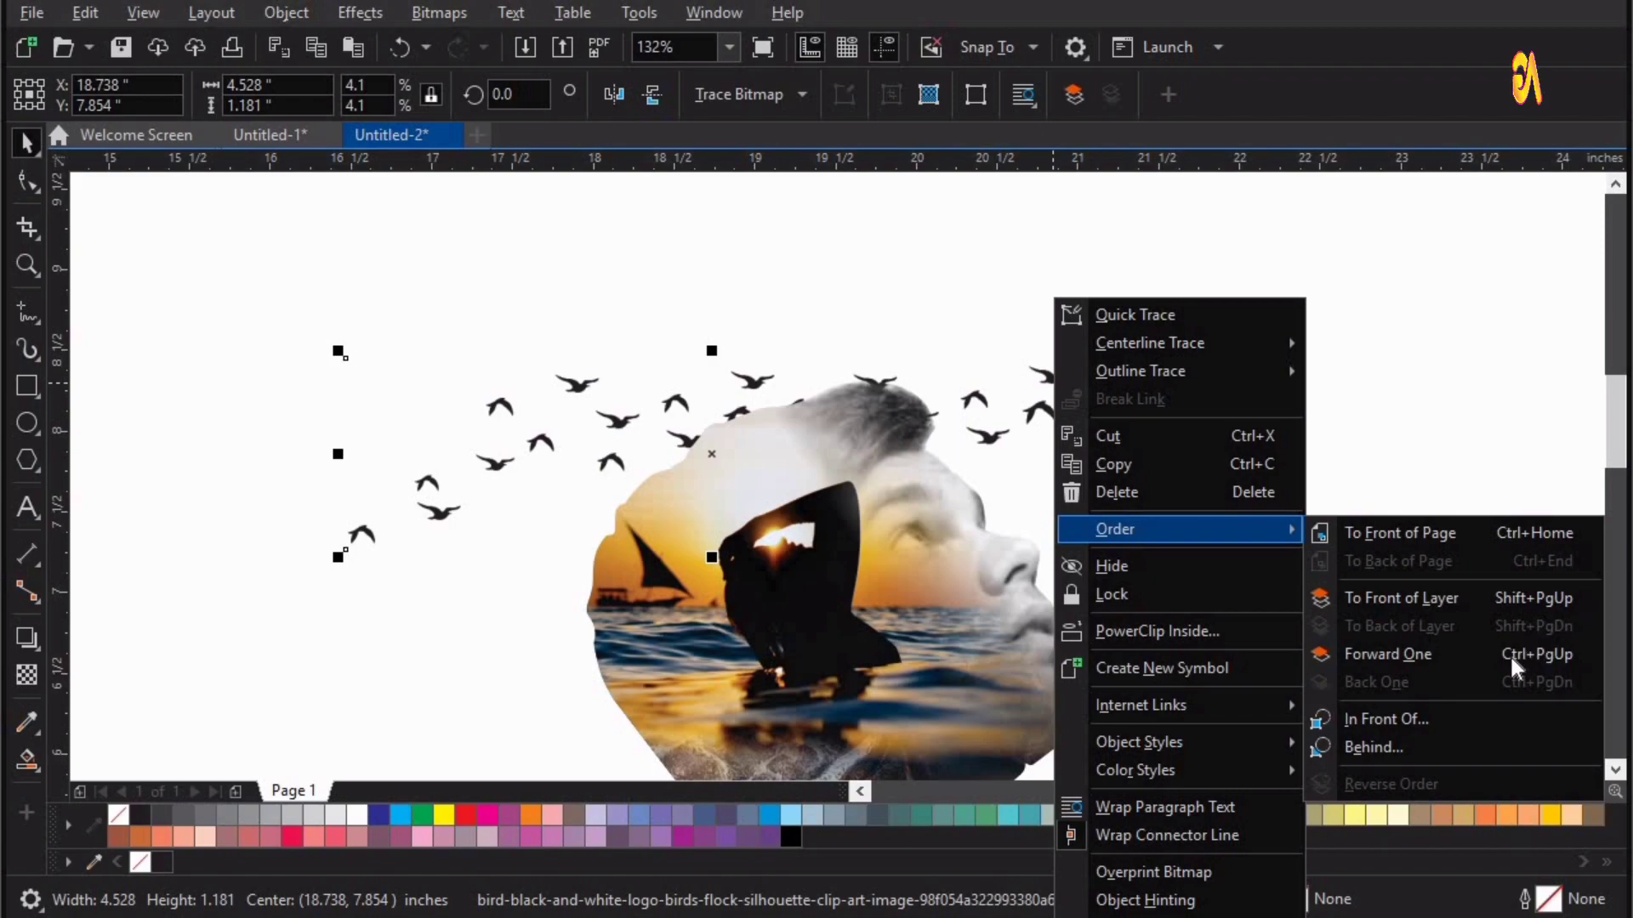
{"action": "left_click", "coordinate": [1508, 655]}
{"action": "left_click", "coordinate": [1202, 343]}
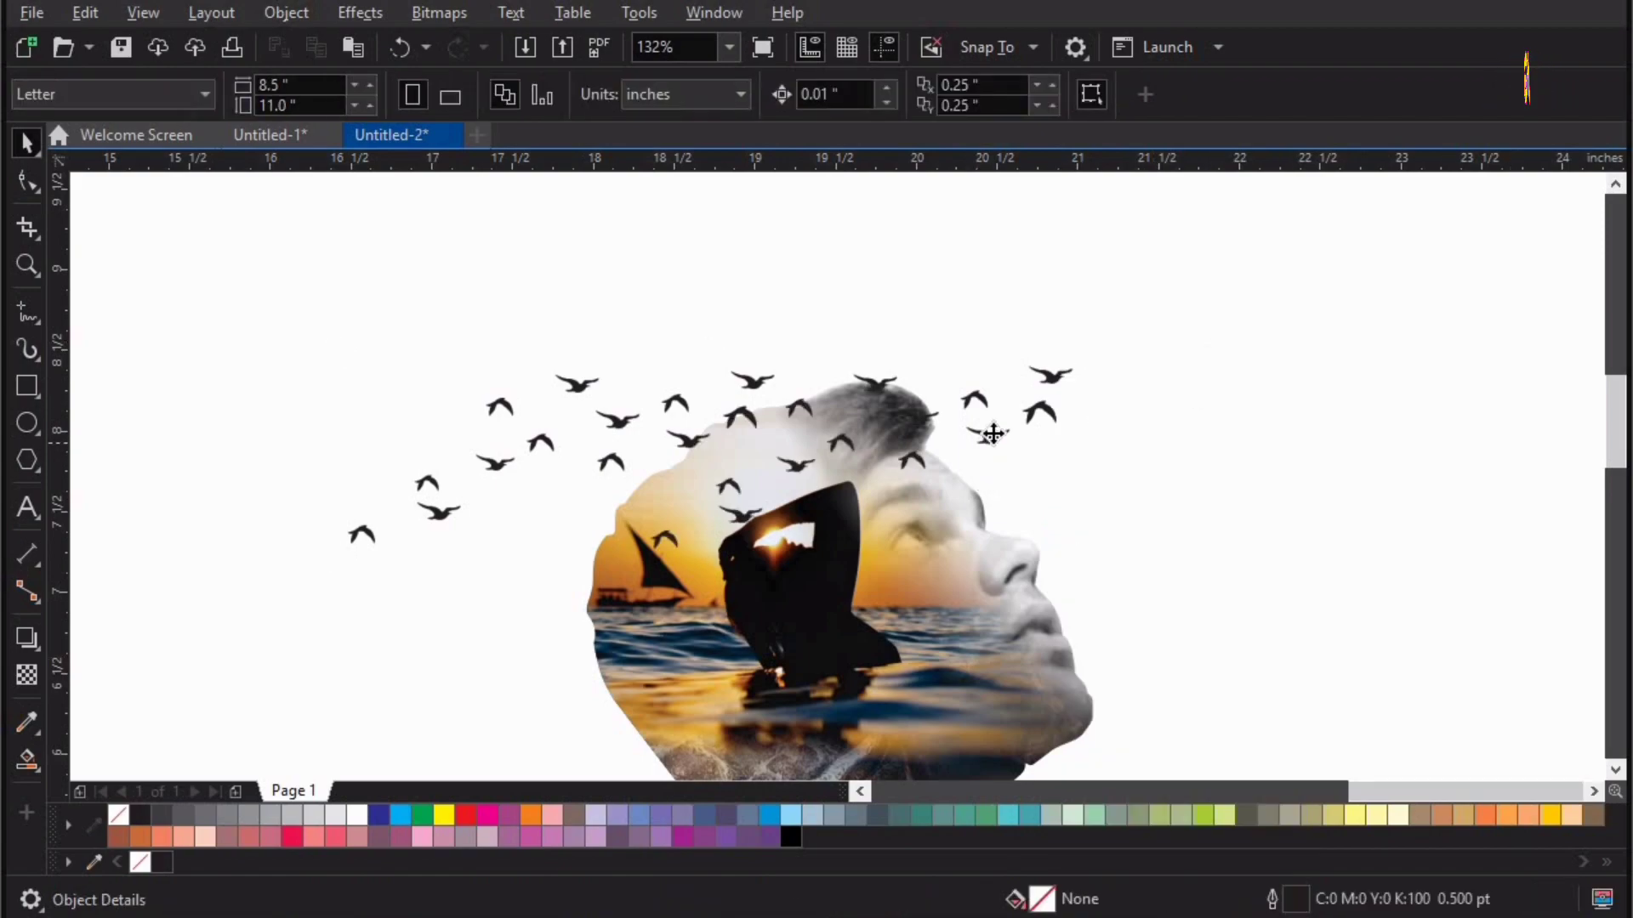
{"action": "left_click_drag", "start_coordinate": [994, 434], "coordinate": [993, 422]}
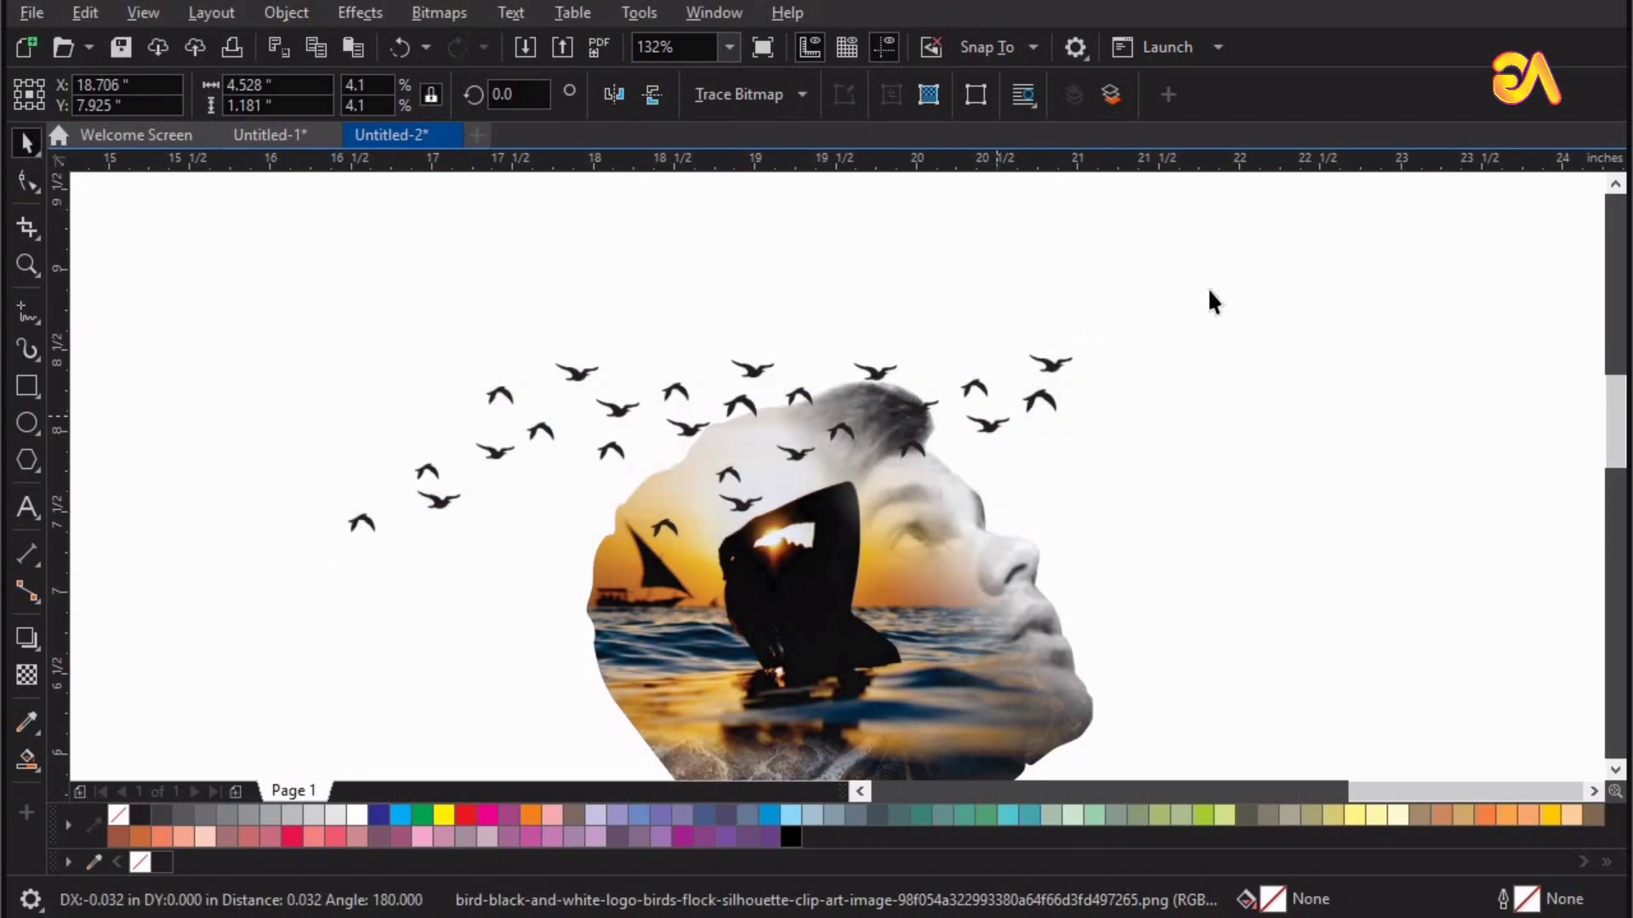
{"action": "left_click", "coordinate": [1207, 293]}
Move the photo of the man sitting by the river onto the portrait and scale it to about 3.77 × 2.54 inches
{"action": "scroll", "coordinate": [1344, 468], "scroll_direction": "down", "scroll_amount": 1}
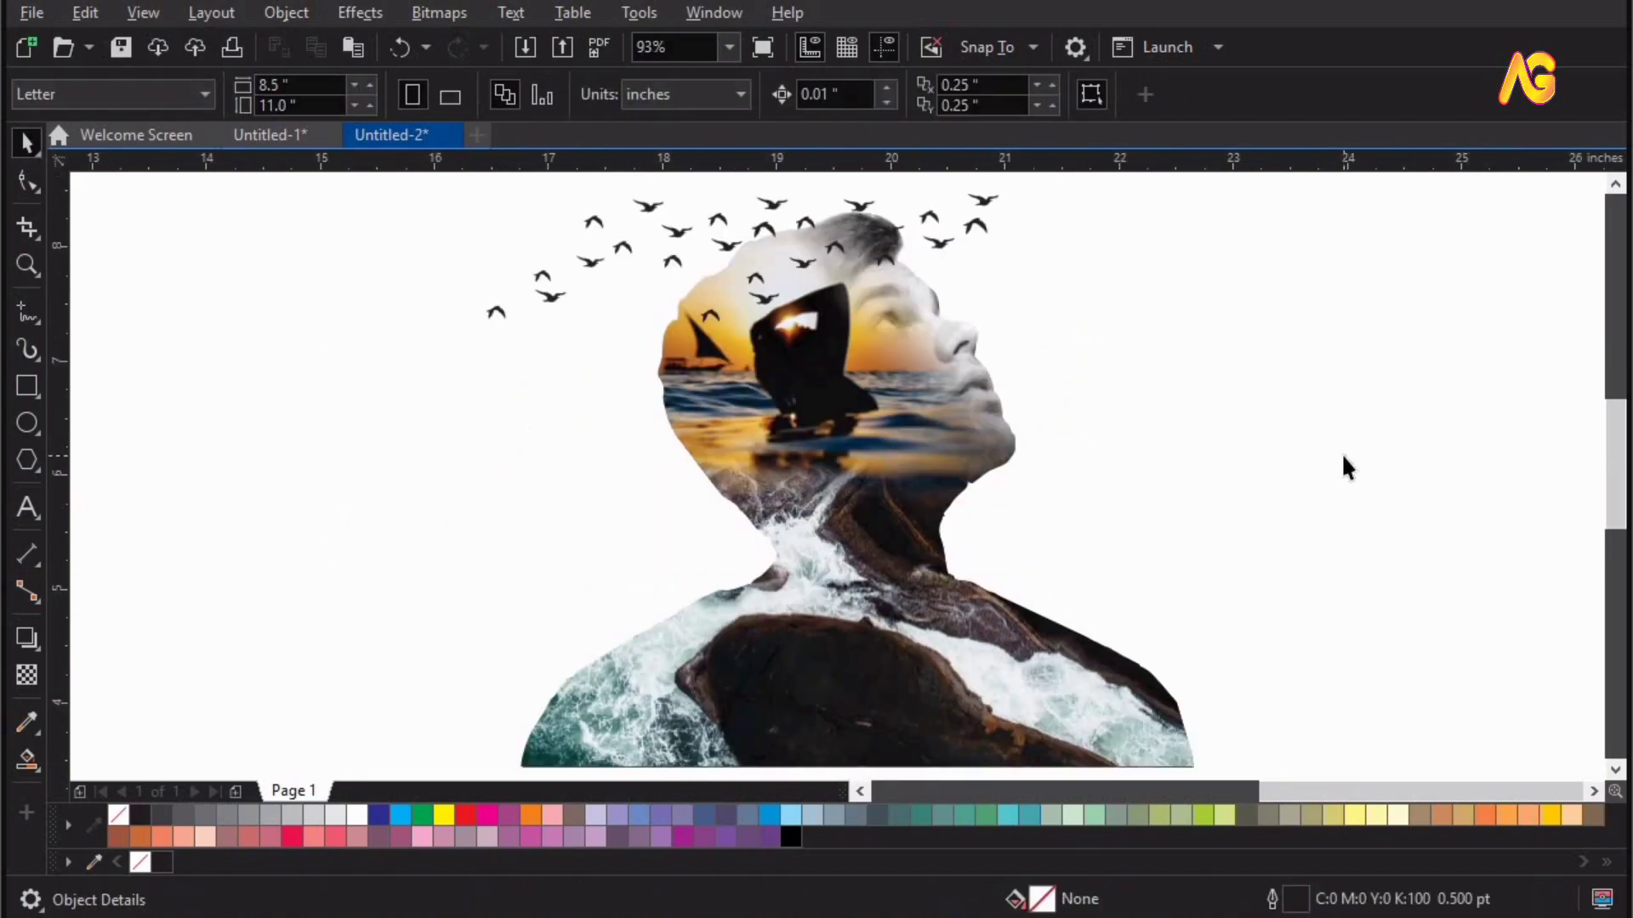
{"action": "left_click_drag", "start_coordinate": [983, 414], "coordinate": [848, 519]}
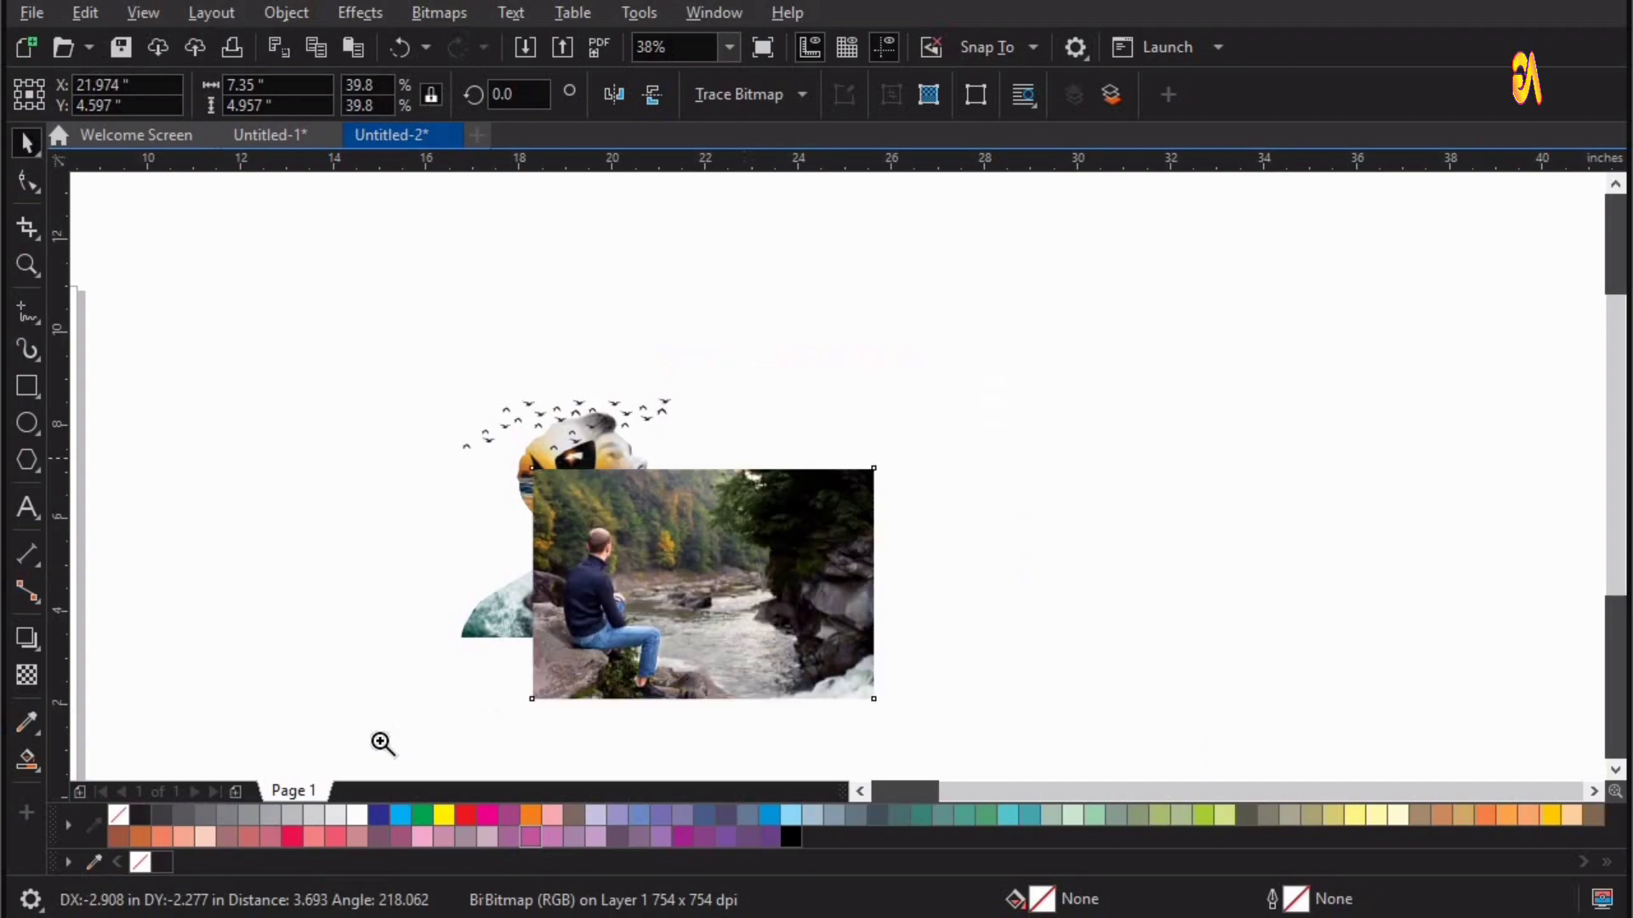
{"action": "left_click_drag", "start_coordinate": [381, 742], "coordinate": [949, 446]}
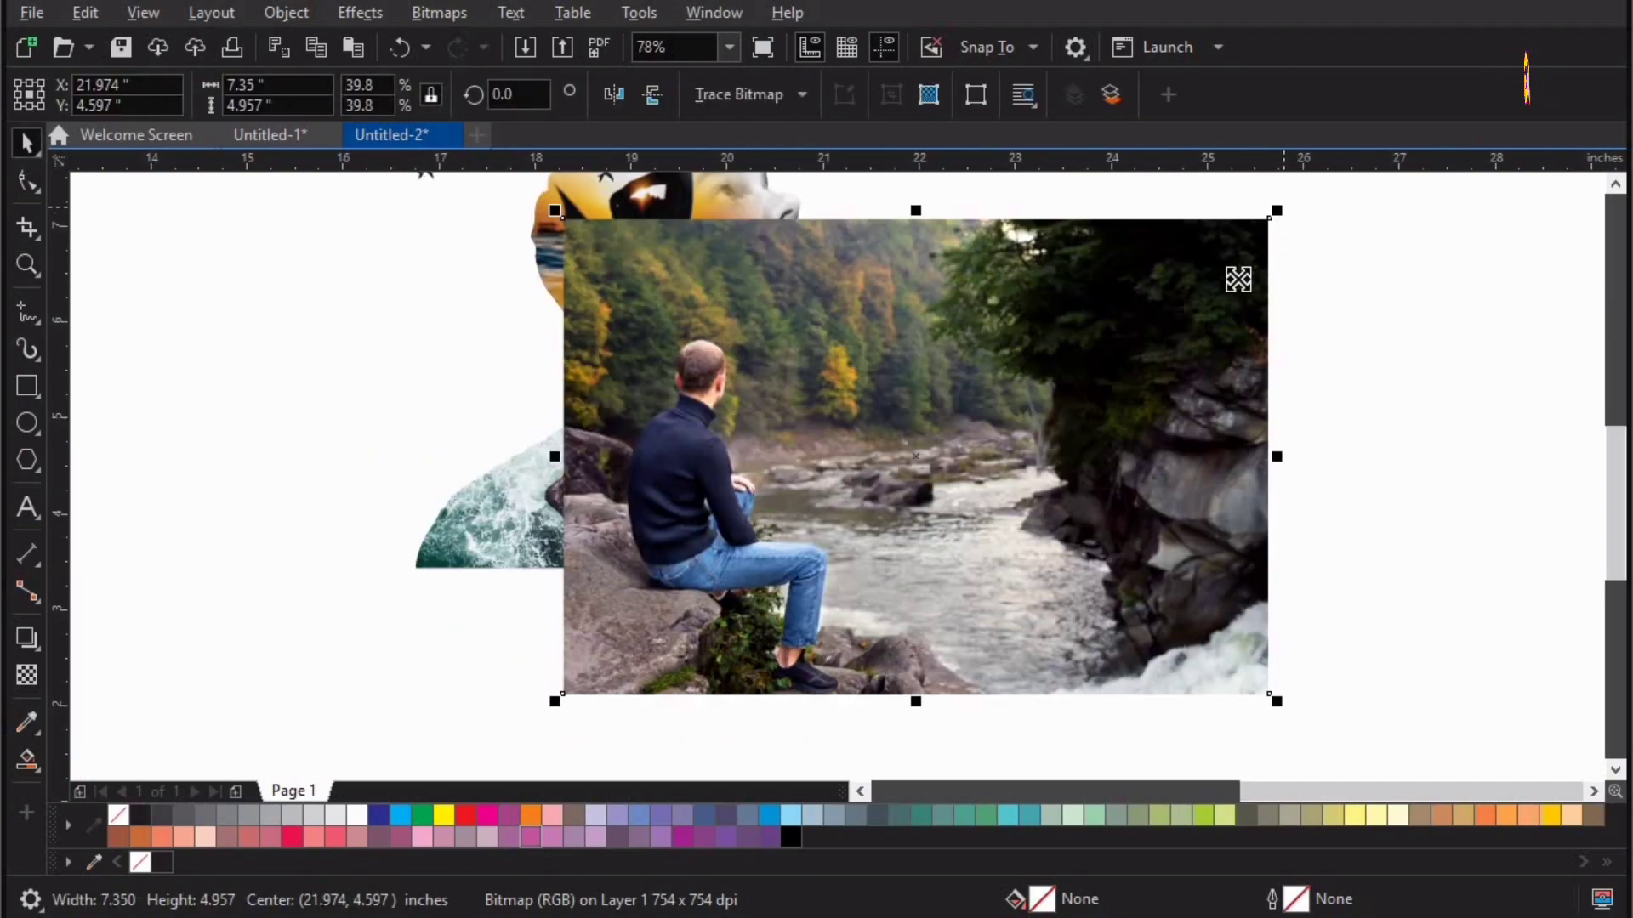
{"action": "left_click_drag", "start_coordinate": [1277, 210], "coordinate": [1100, 457]}
{"action": "key", "text": "F2"}
{"action": "left_click_drag", "start_coordinate": [1236, 300], "coordinate": [391, 662]}
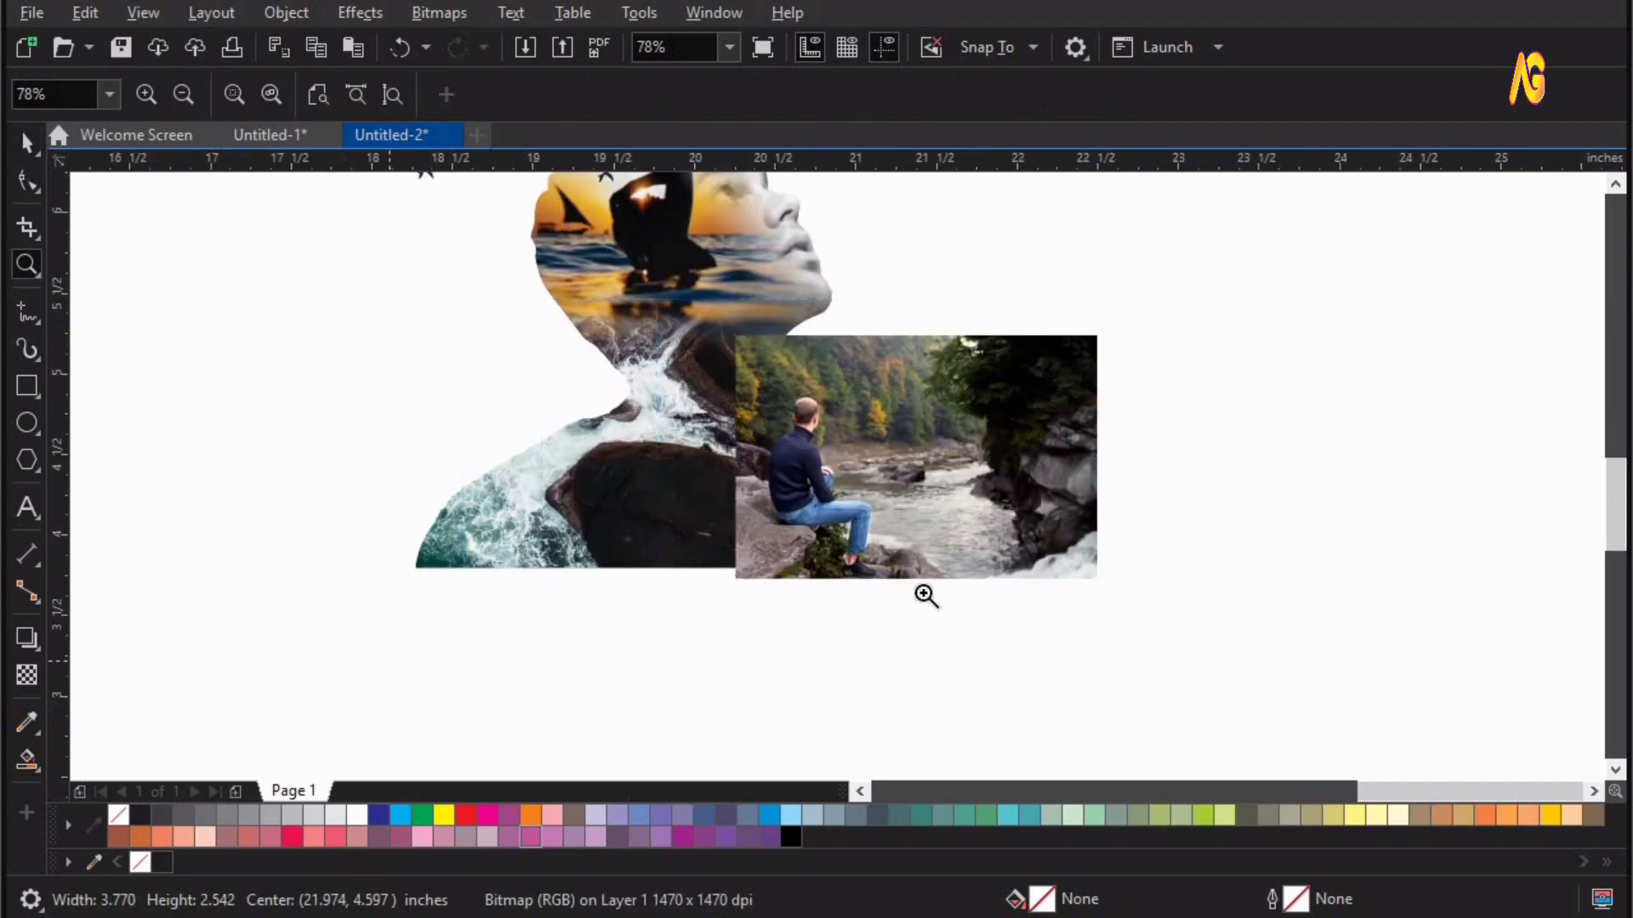
Align the river photo's bottom with the portrait's bottom edge and place it over the chest at about X 20.42, Y 4.71 inches
{"action": "mouse_move", "coordinate": [973, 534]}
{"action": "left_mouse_down"}
{"action": "mouse_move", "coordinate": [769, 552]}
{"action": "mouse_move", "coordinate": [778, 522]}
{"action": "left_mouse_up"}
{"action": "left_click_drag", "start_coordinate": [784, 522], "coordinate": [757, 522]}
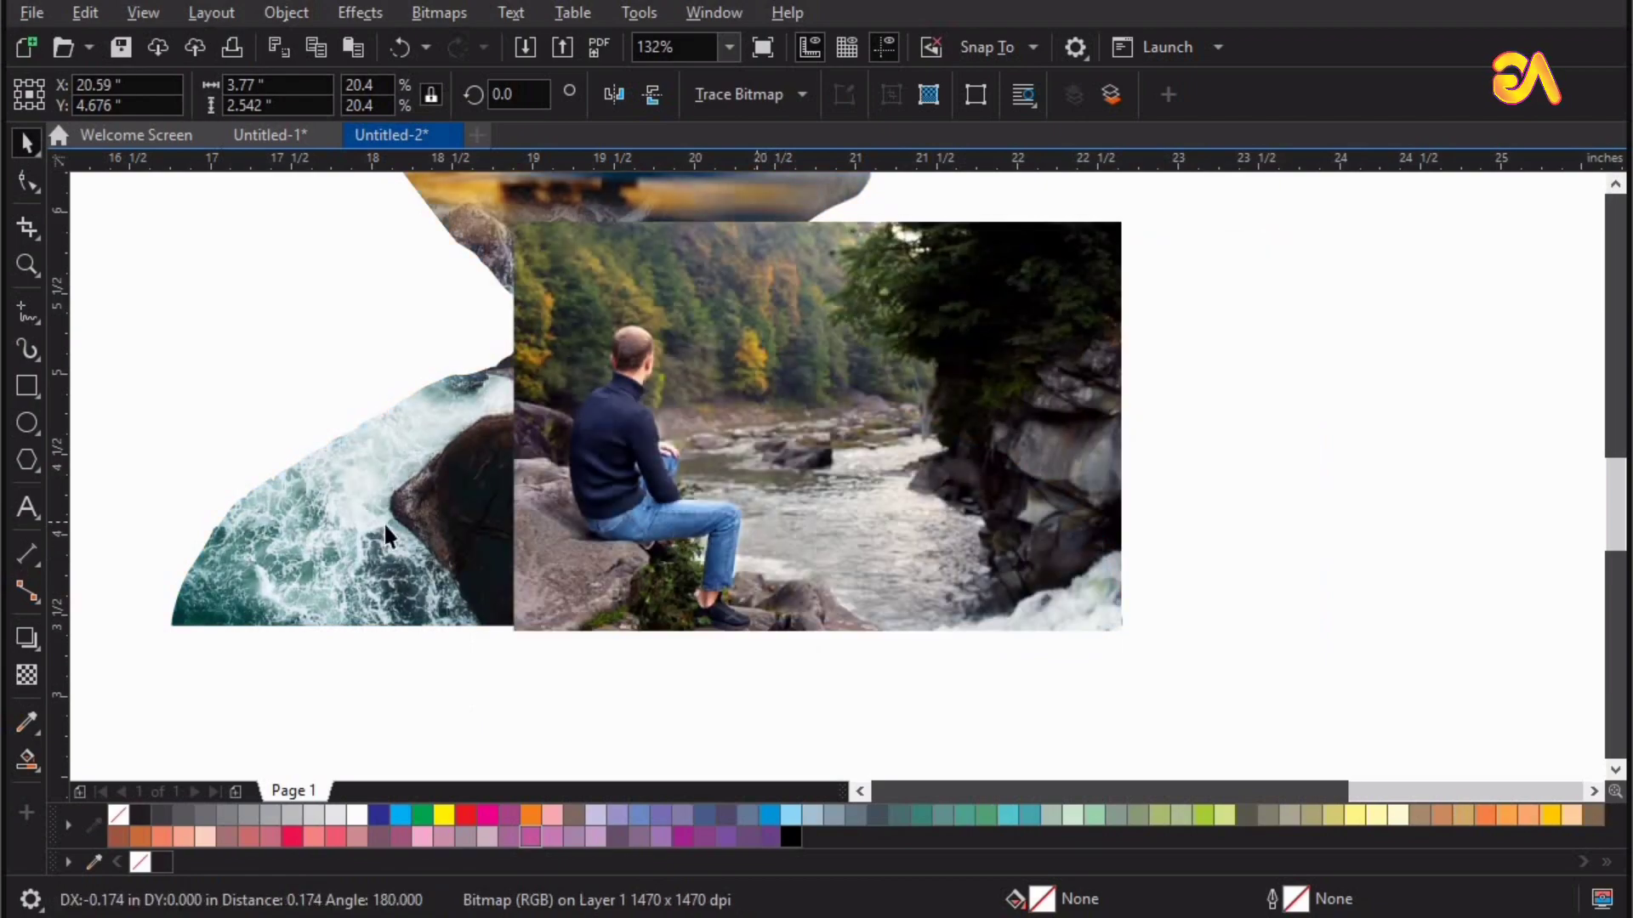
{"action": "left_click", "coordinate": [384, 521], "text": "shift"}
{"action": "key", "text": "b"}
{"action": "key", "text": "Escape"}
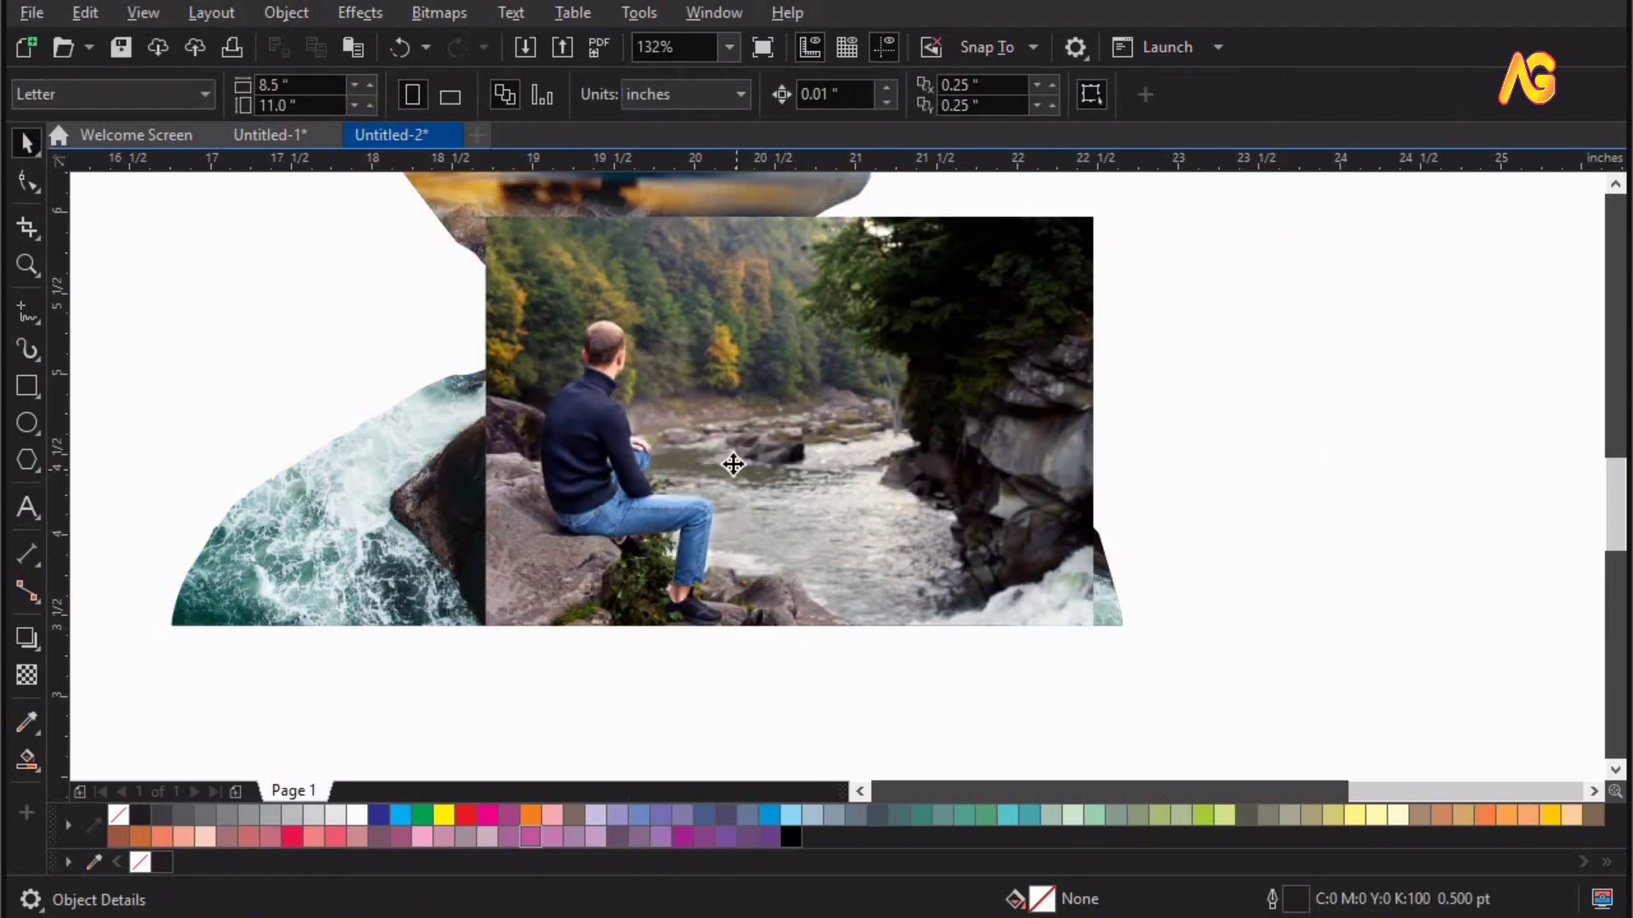
{"action": "left_click_drag", "start_coordinate": [733, 464], "coordinate": [702, 461]}
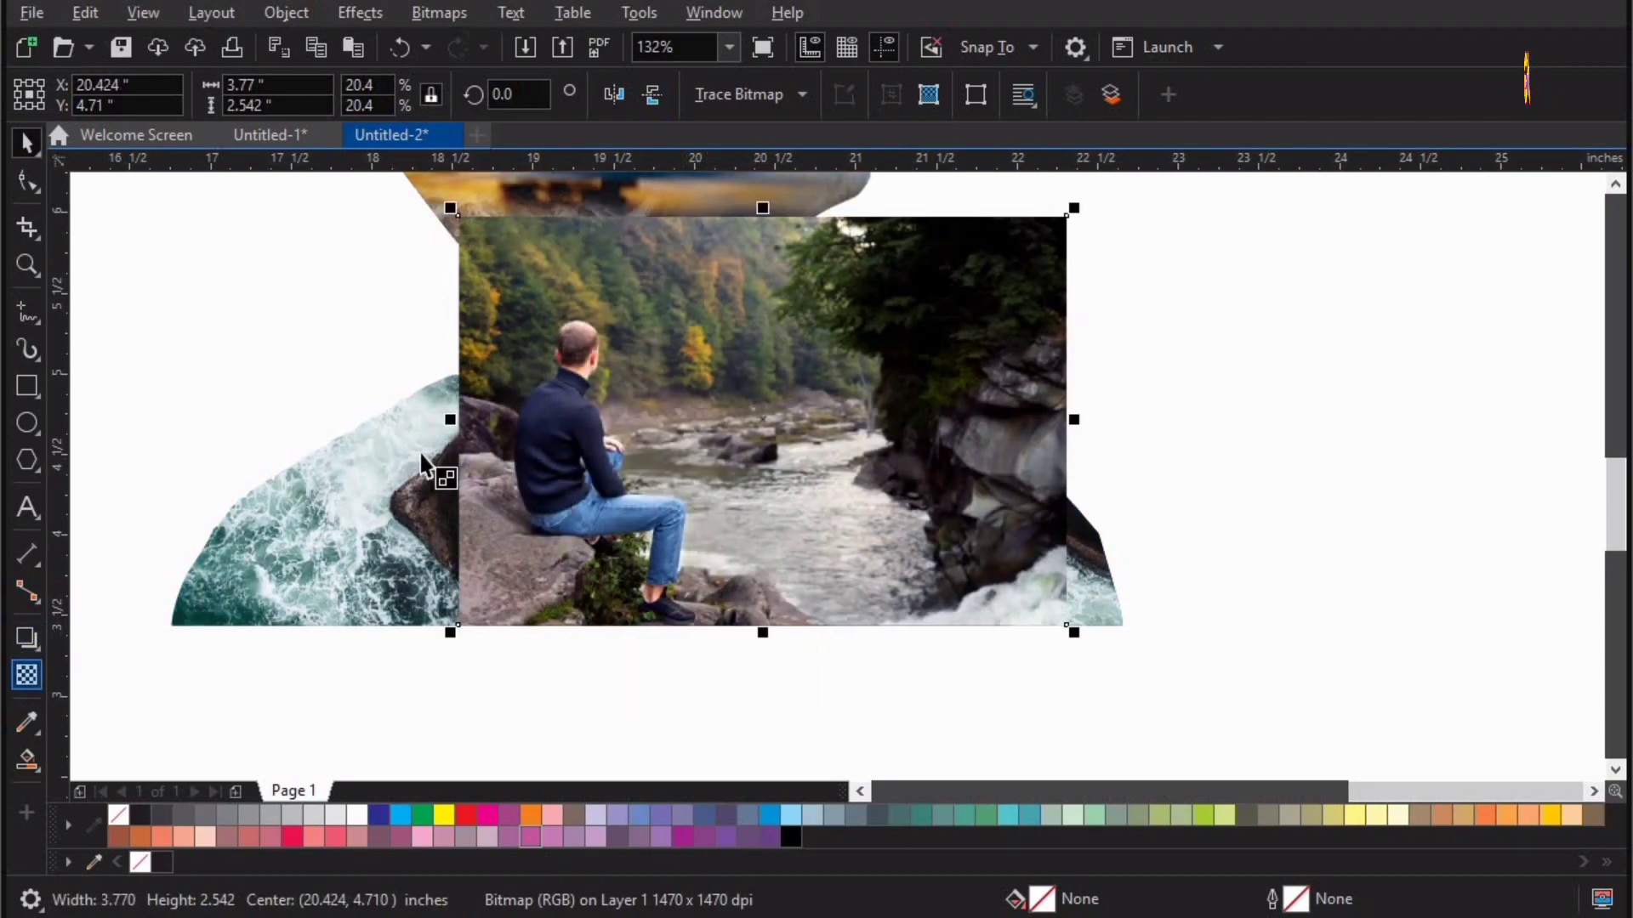
Fade the river photo's left edge with a linear transparency at about 177.9° and convert it to an 800 dpi CMYK bitmap with transparent background
{"action": "left_click_drag", "start_coordinate": [459, 442], "coordinate": [510, 432]}
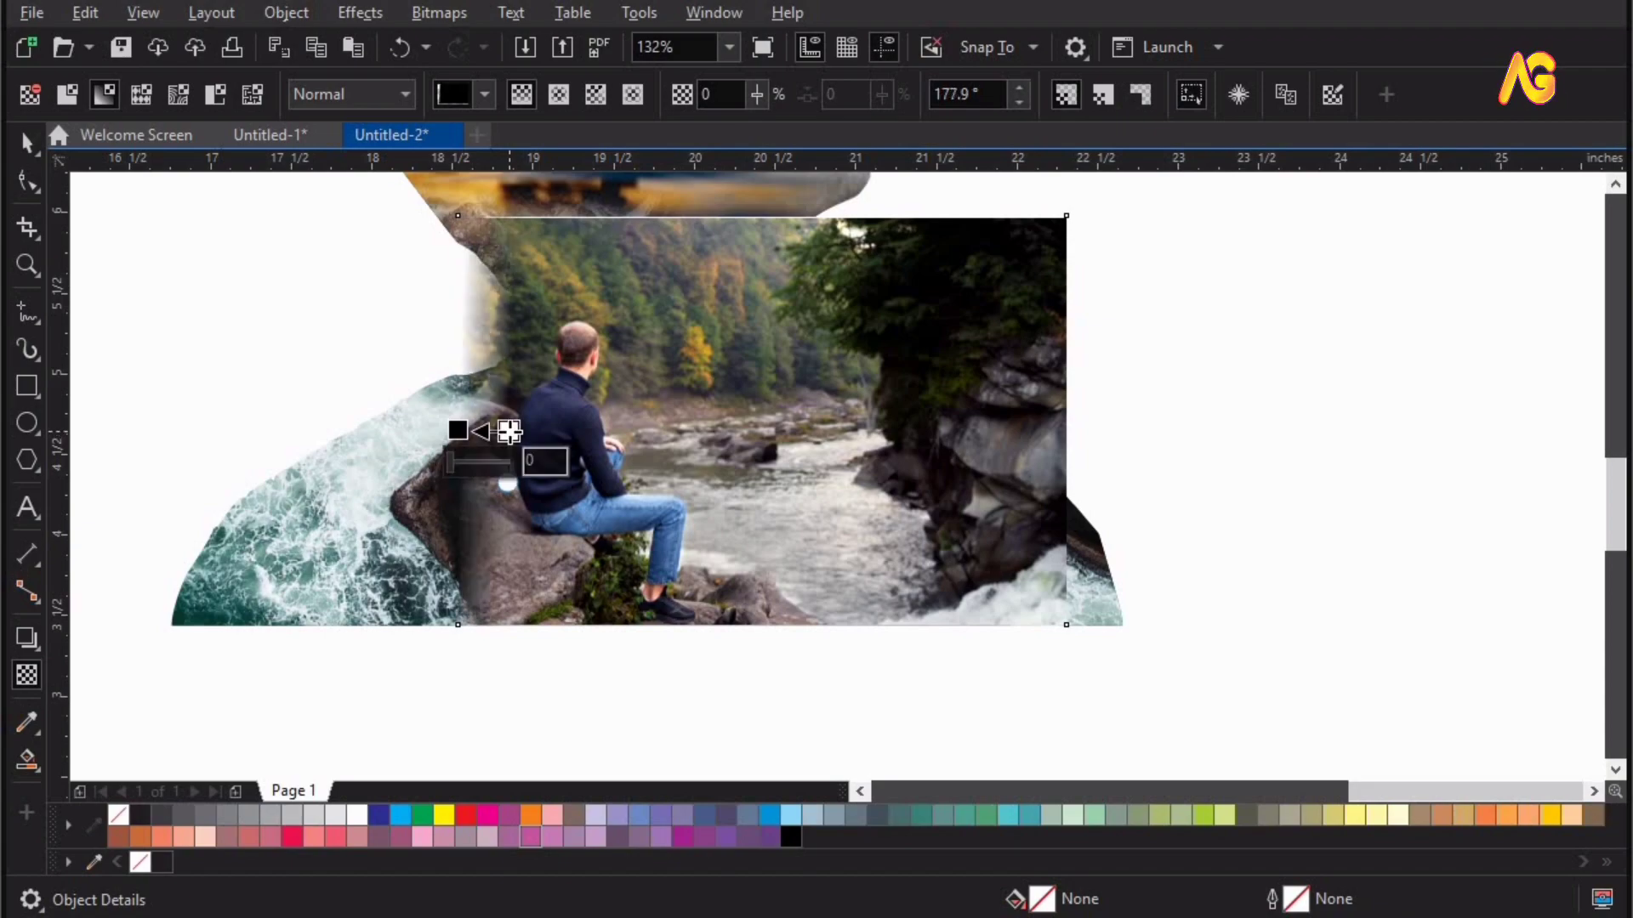
{"action": "key", "text": "space"}
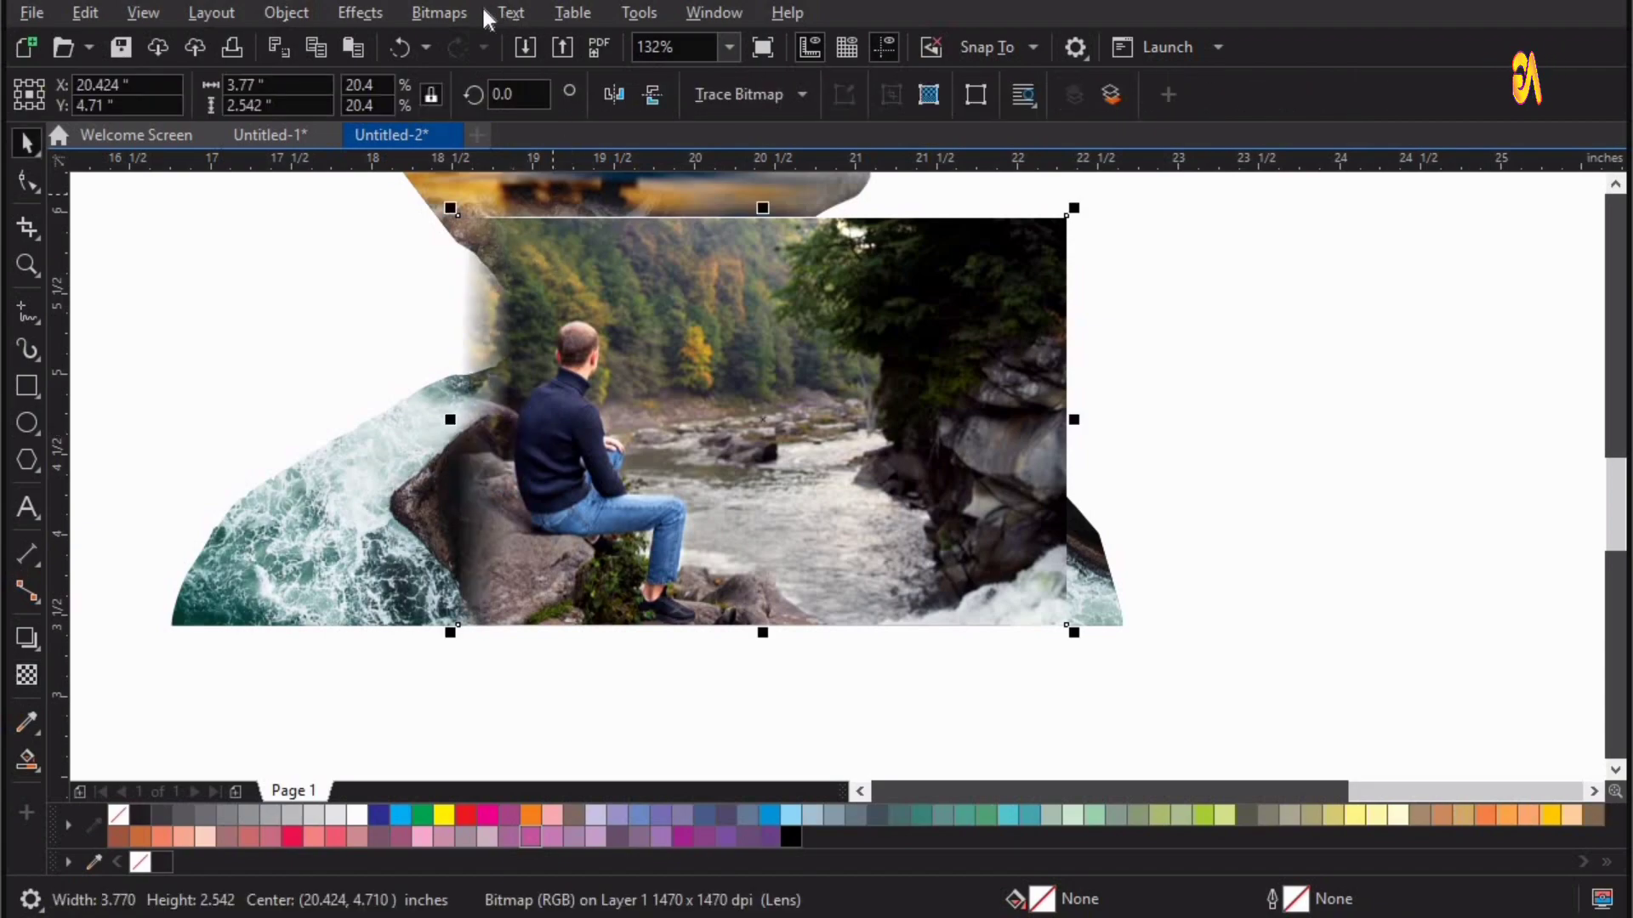
{"action": "left_click", "coordinate": [439, 12]}
{"action": "left_click", "coordinate": [460, 47]}
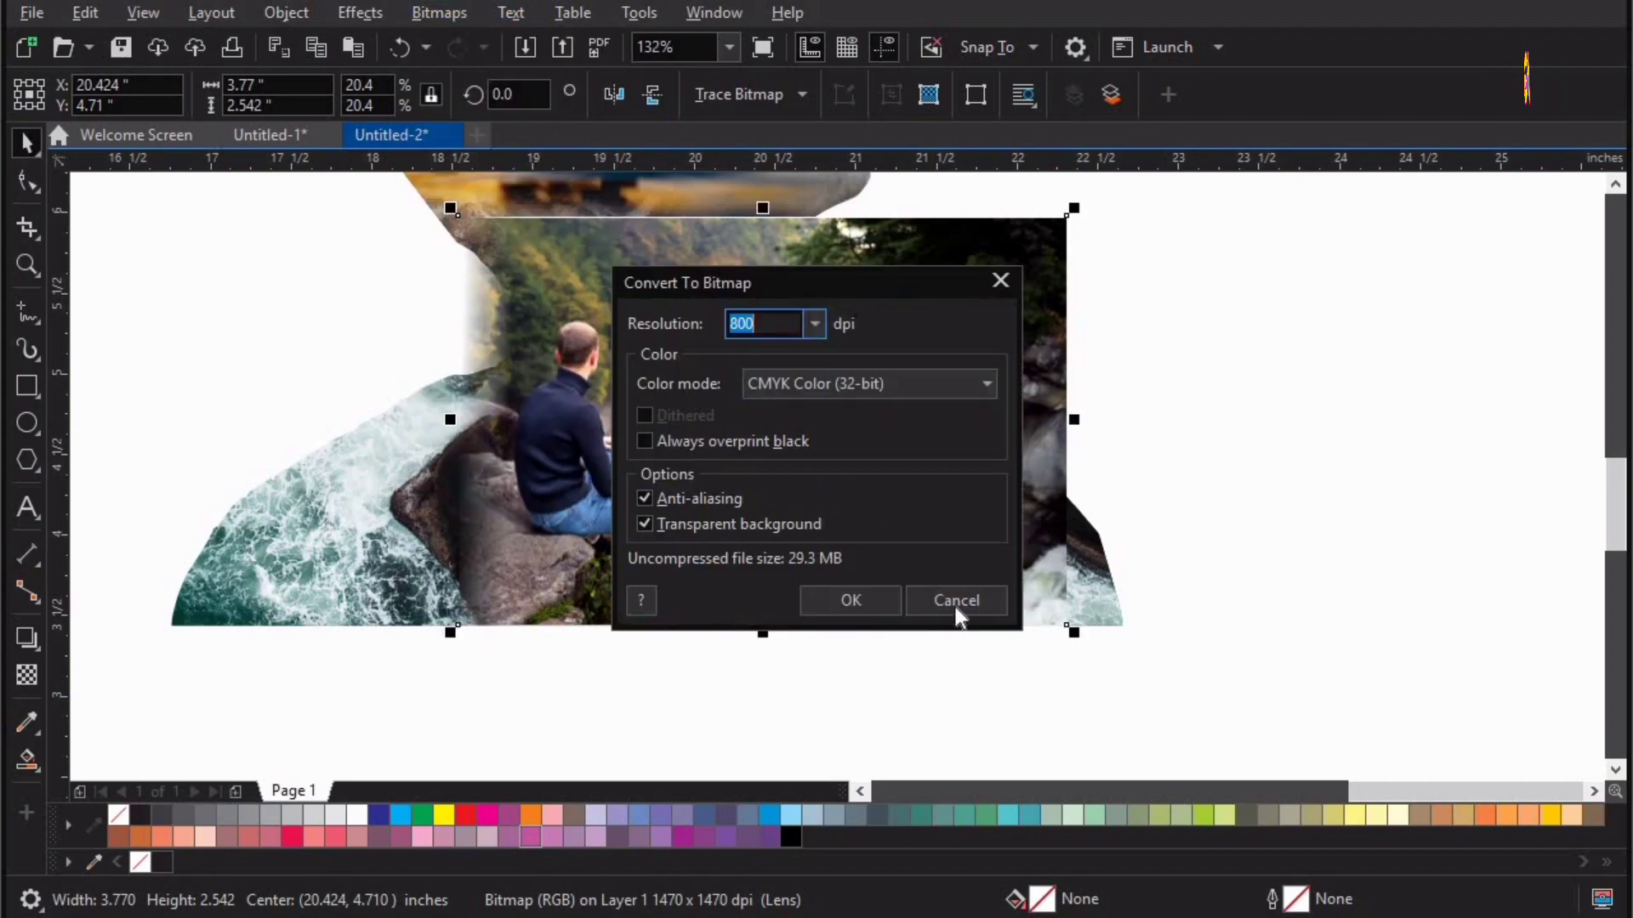
{"action": "left_click", "coordinate": [842, 598]}
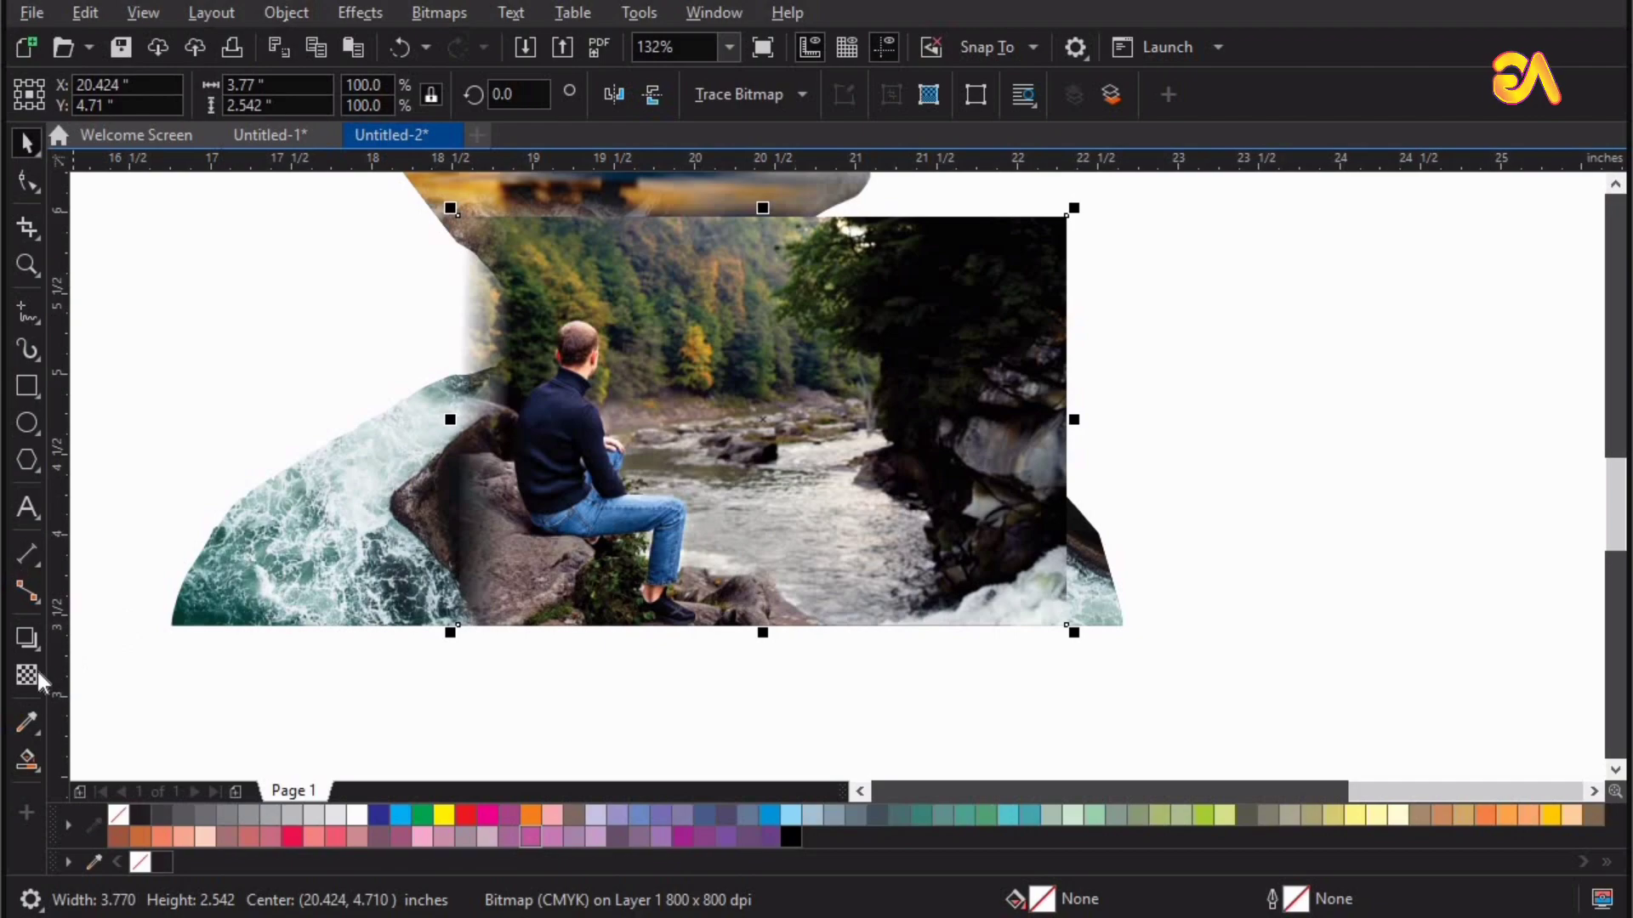
Fade the river photo's right side with a linear transparency at about 33.4° and convert it to an 800 dpi CMYK bitmap
{"action": "left_click_drag", "start_coordinate": [743, 486], "coordinate": [801, 460]}
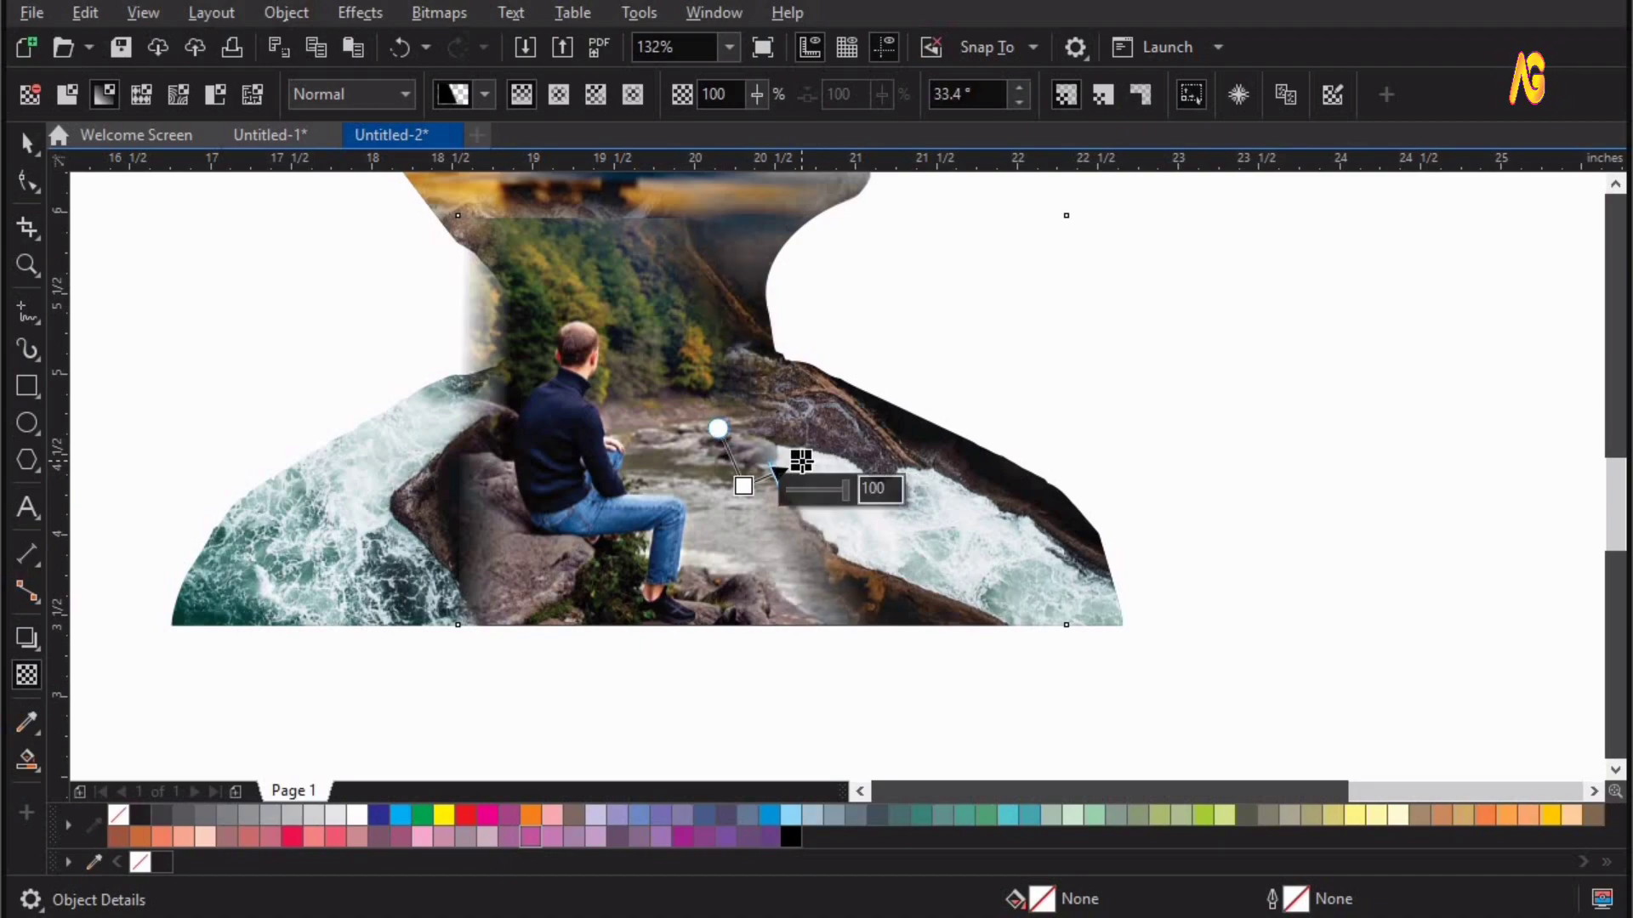
{"action": "key", "text": "c"}
{"action": "key", "text": "Return"}
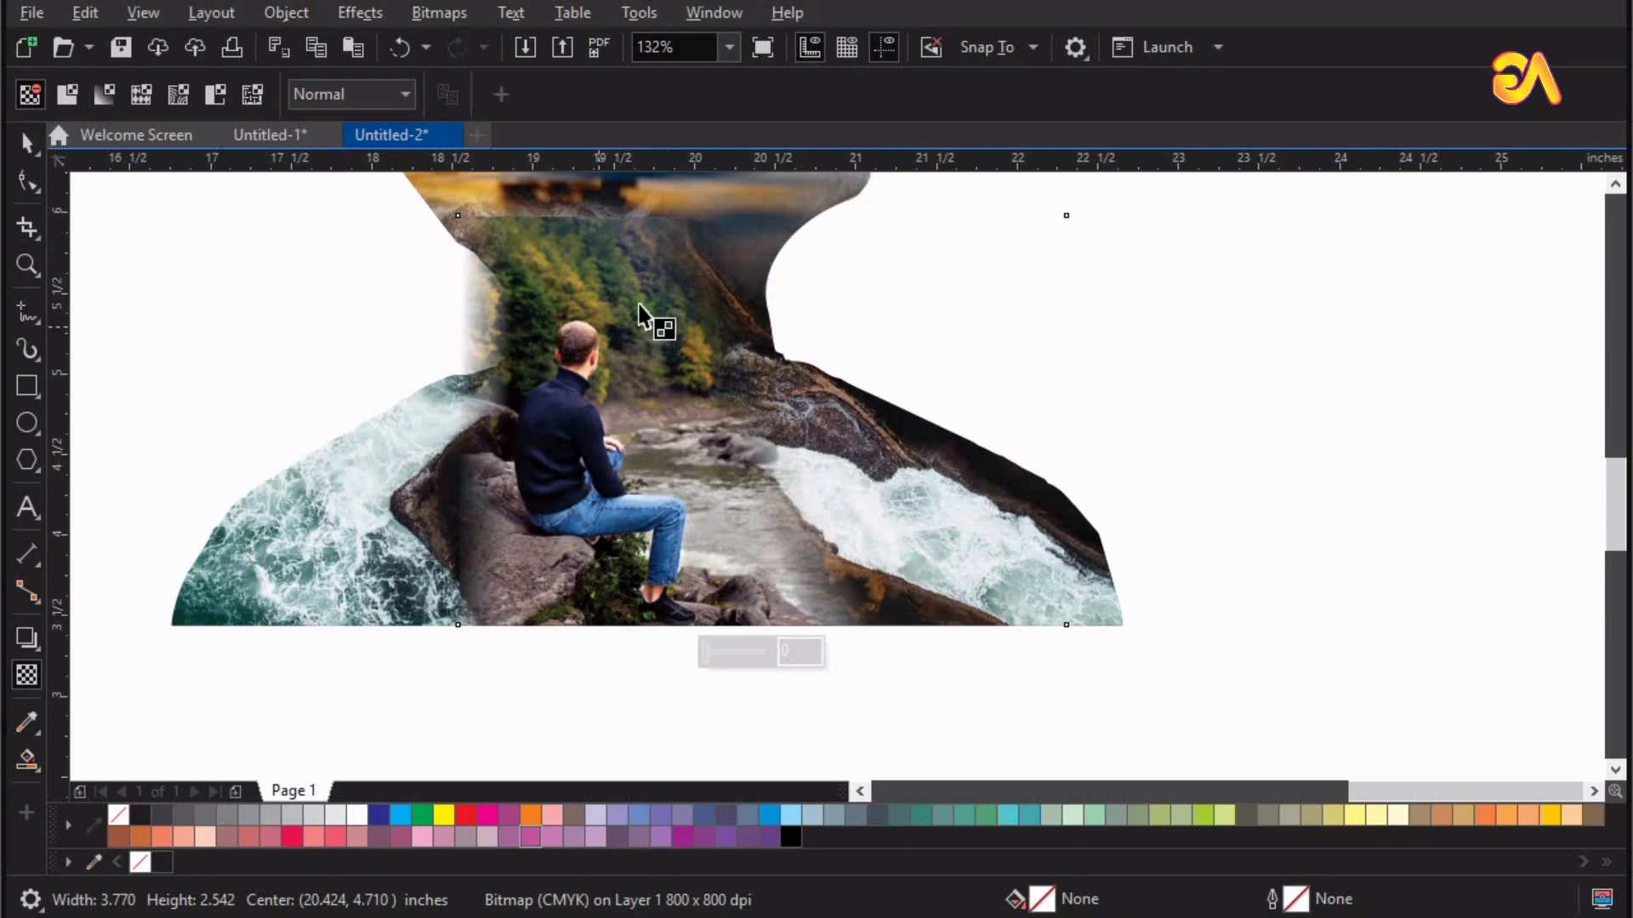
Fade the top of the river photo's trees into the rocks at the neck with a linear transparency
{"action": "left_click_drag", "start_coordinate": [646, 318], "coordinate": [619, 256]}
{"action": "left_click_drag", "start_coordinate": [646, 316], "coordinate": [623, 303]}
{"action": "key", "text": "space"}
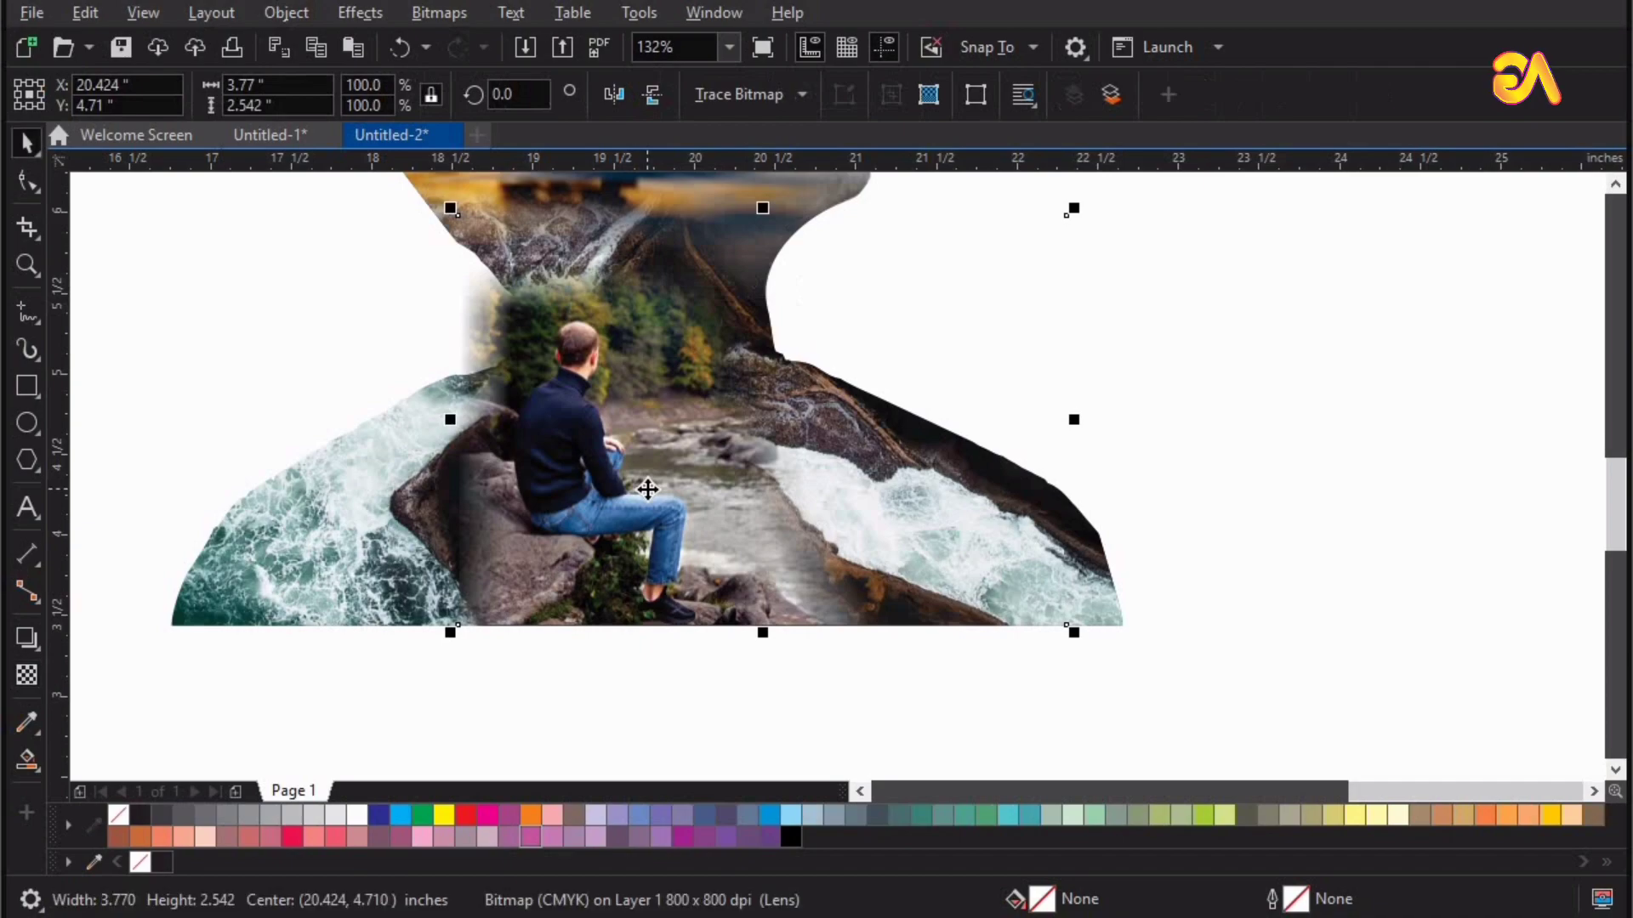
PowerClip the faded river photo inside the portrait's silhouette
{"action": "key", "text": "Escape"}
{"action": "left_click", "coordinate": [295, 553]}
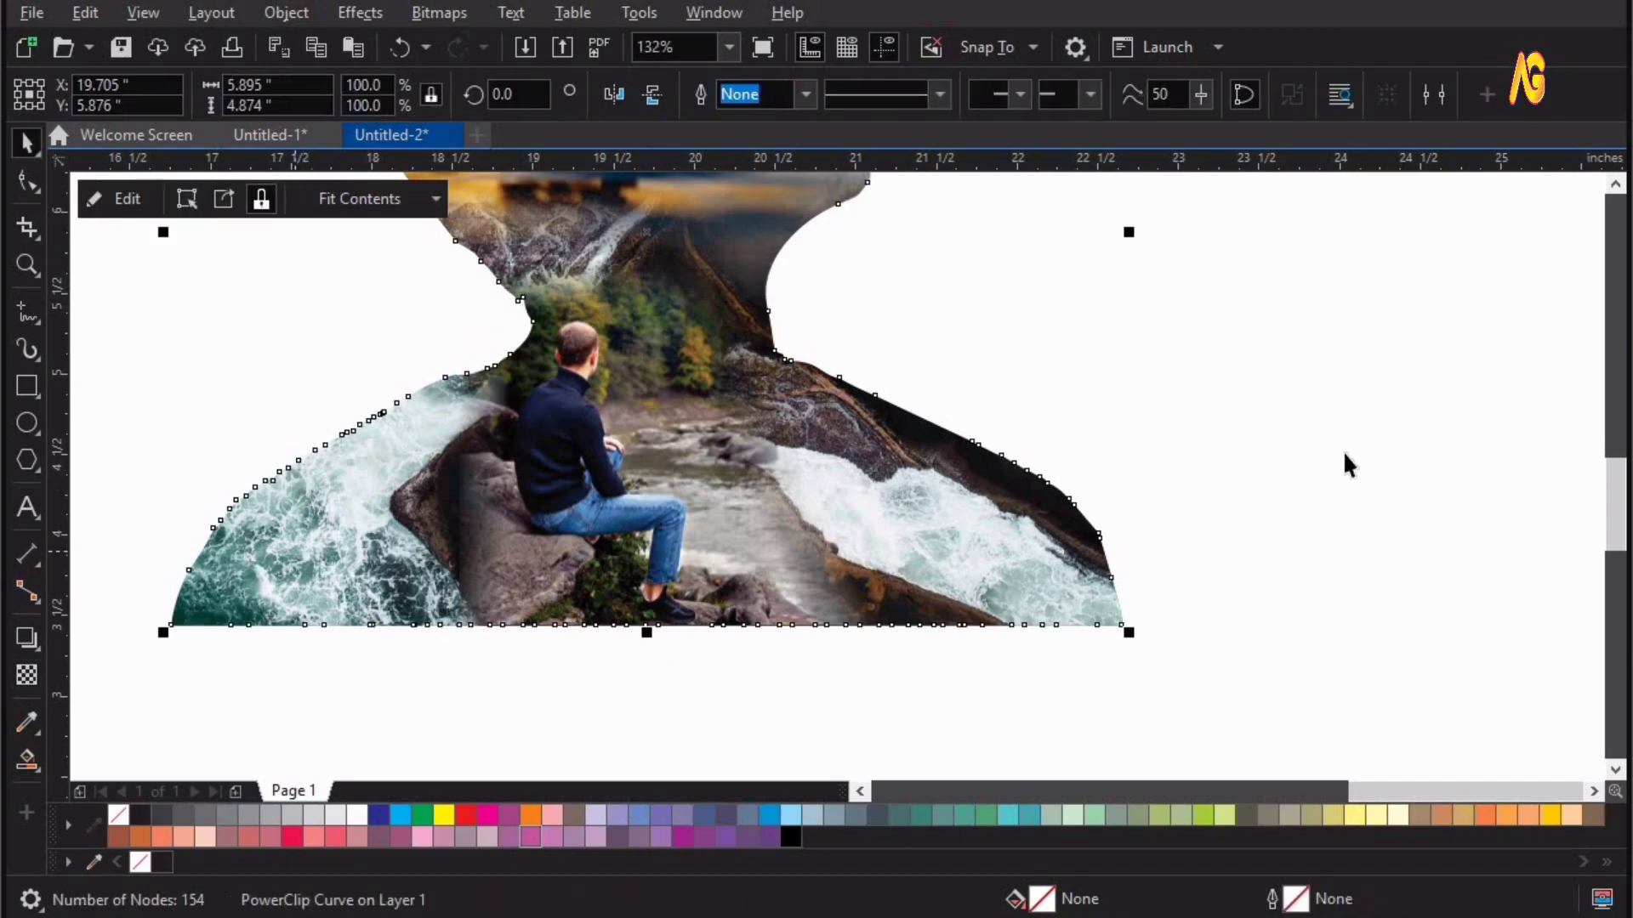
{"action": "left_click", "coordinate": [1345, 425]}
{"action": "scroll", "coordinate": [1361, 429], "scroll_direction": "down", "scroll_amount": 2}
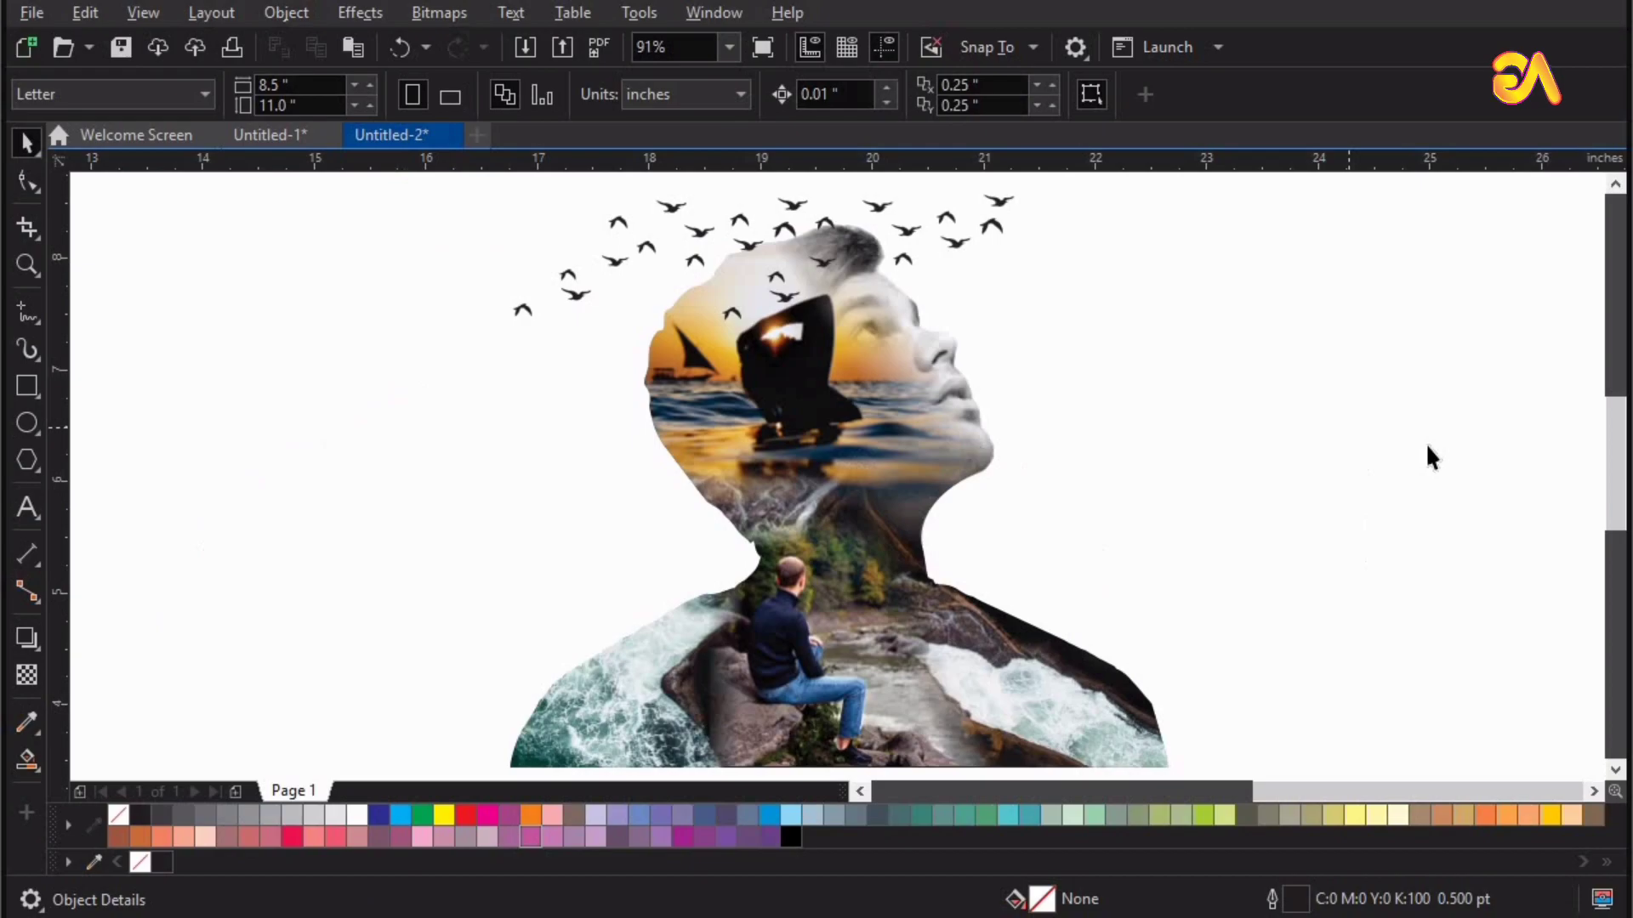